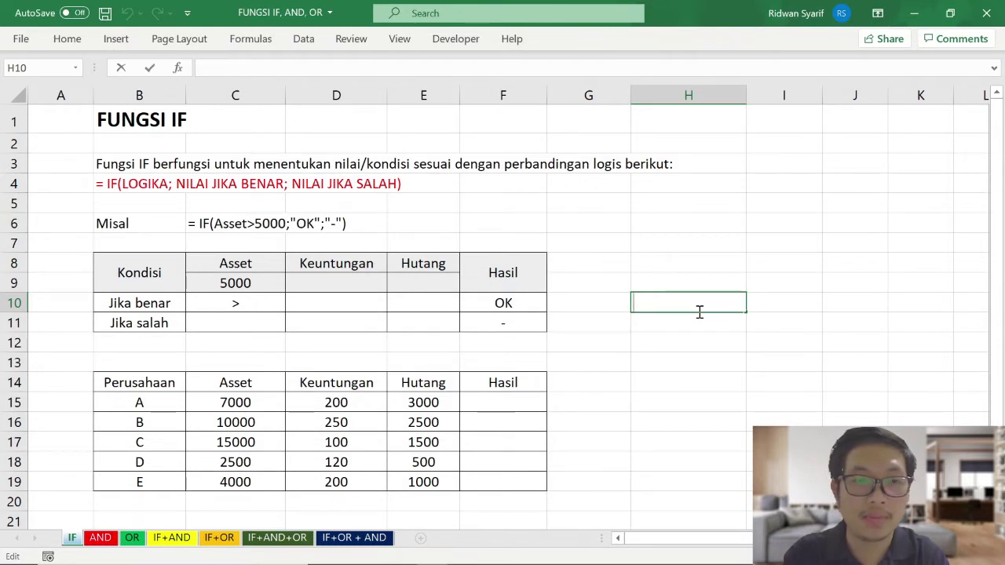
Highlight the OK true-case and dash false-case results in the IF example
{"action": "left_click", "coordinate": [680, 215]}
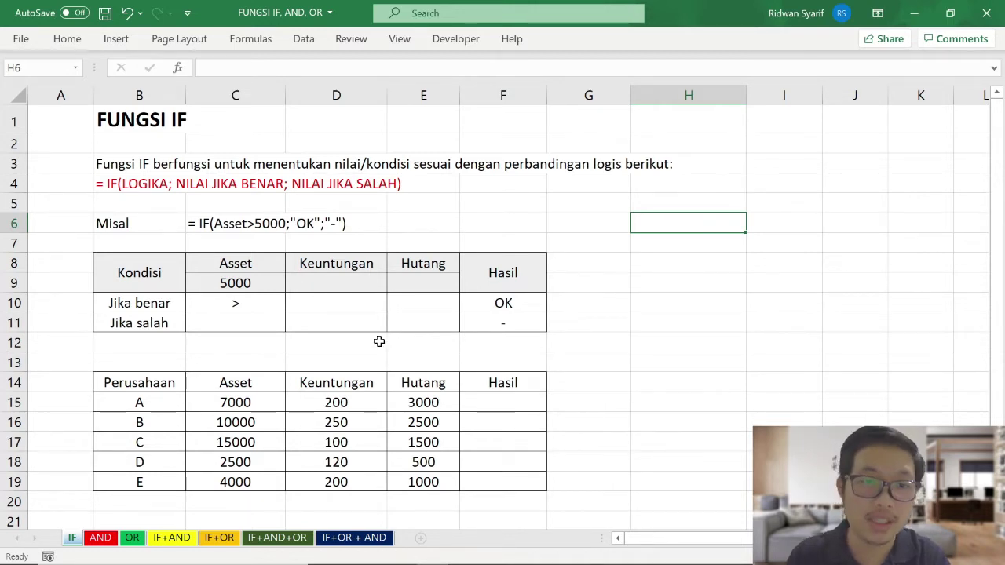
{"action": "left_click", "coordinate": [497, 303]}
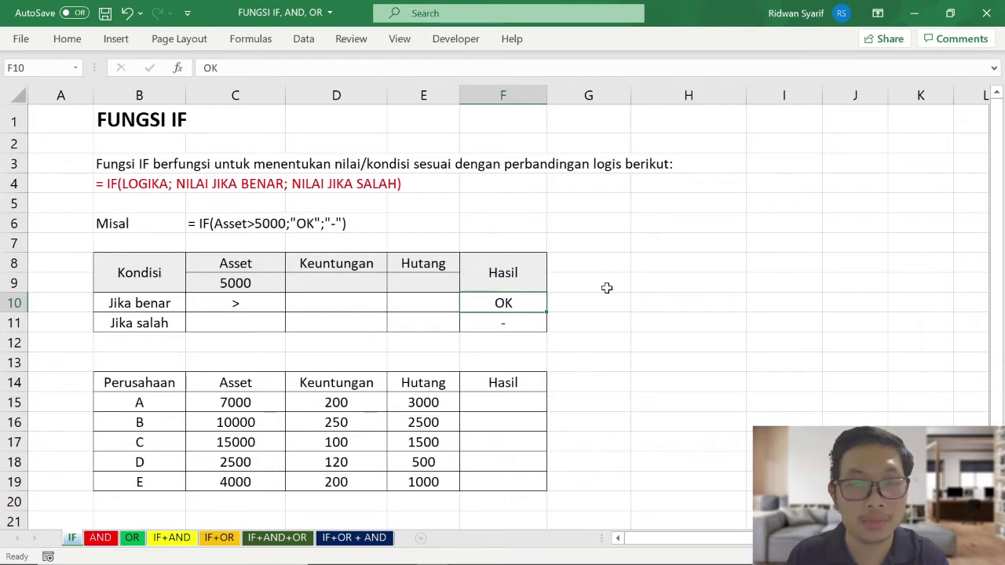
{"action": "left_click", "coordinate": [539, 322]}
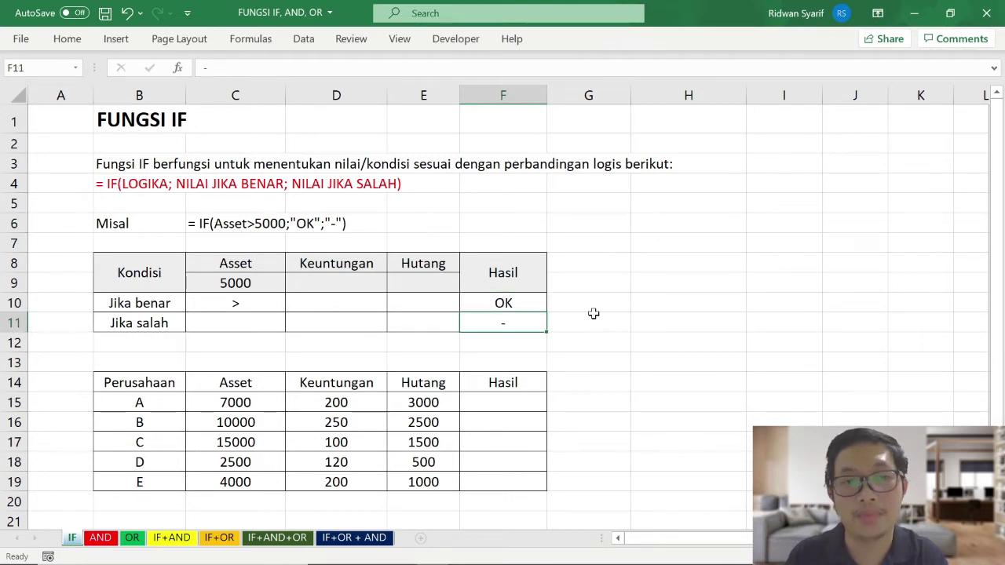
Enter =IF(C15>$C$9;"OK";"-") in F15 so company A shows OK
{"action": "left_click", "coordinate": [495, 403]}
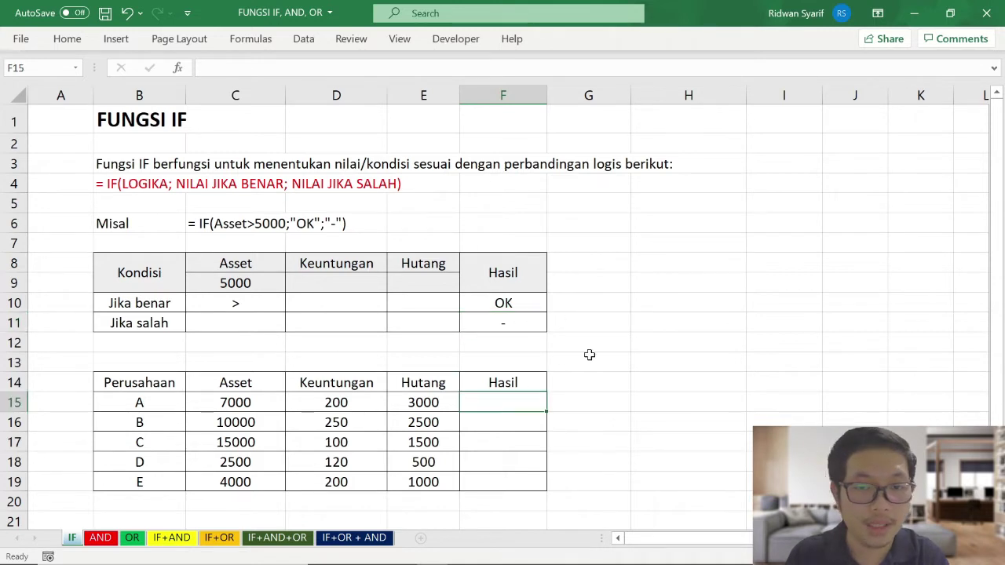
{"action": "type", "text": "=IF"}
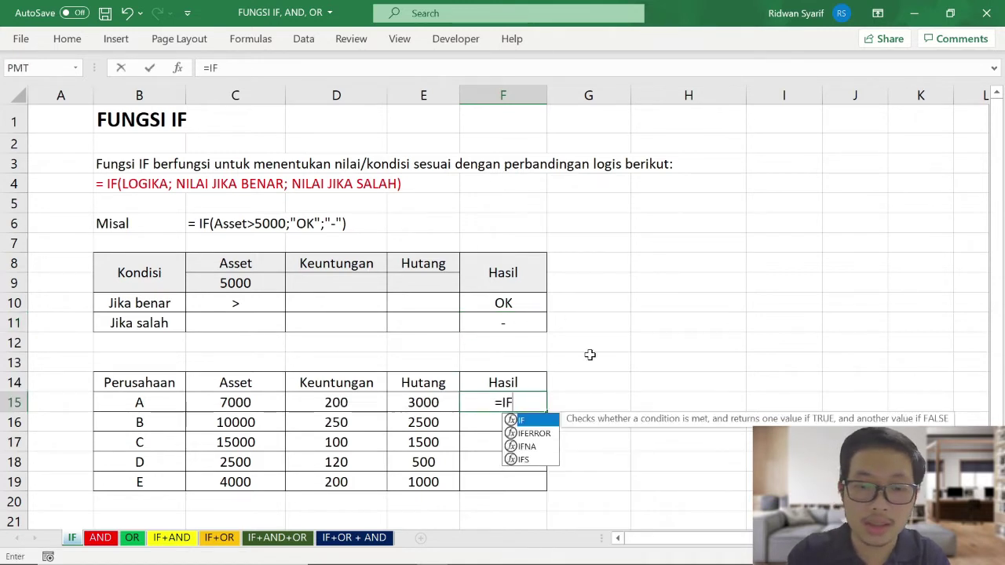
{"action": "type", "text": "("}
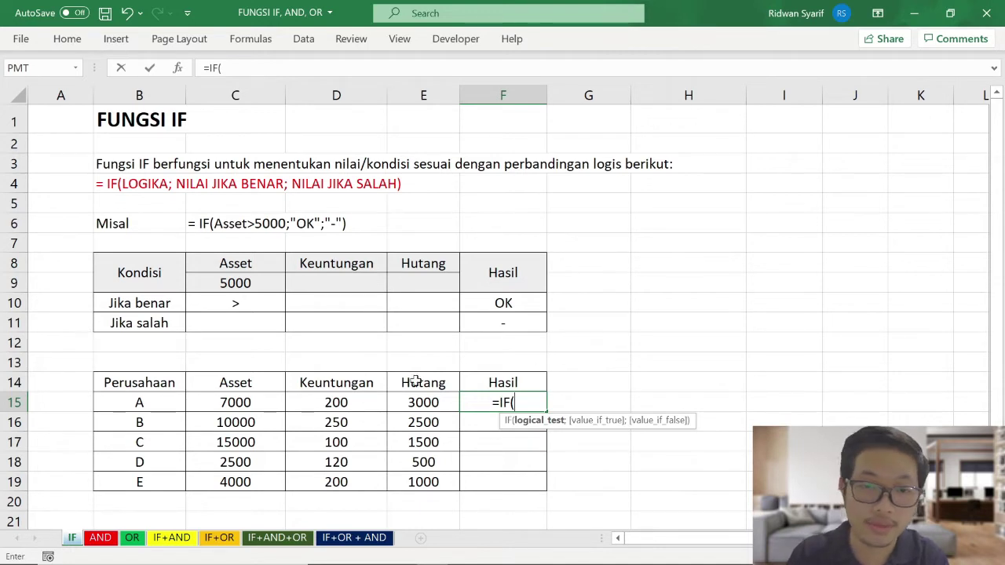
{"action": "left_click", "coordinate": [227, 397]}
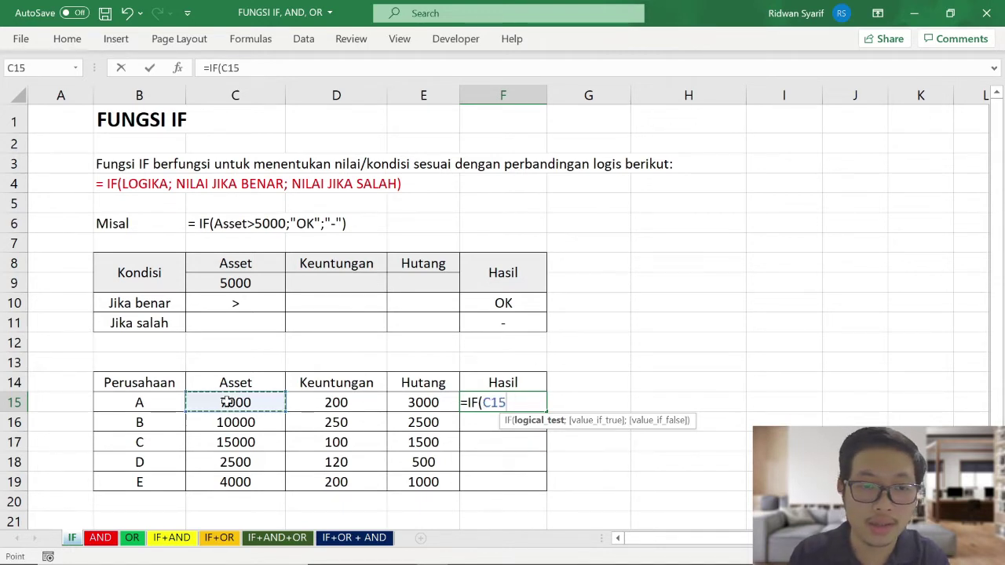
{"action": "type", "text": ">"}
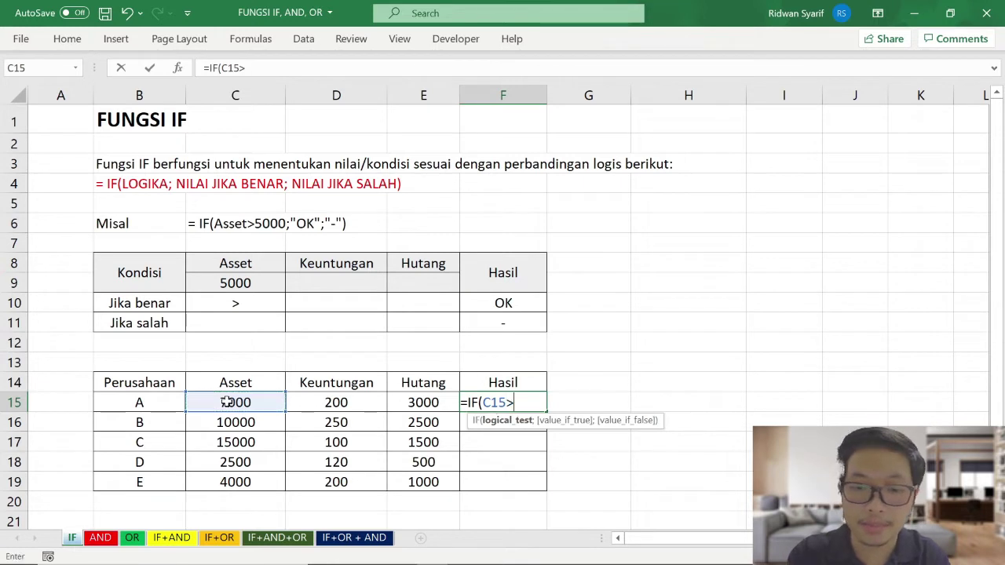
{"action": "left_click", "coordinate": [229, 286]}
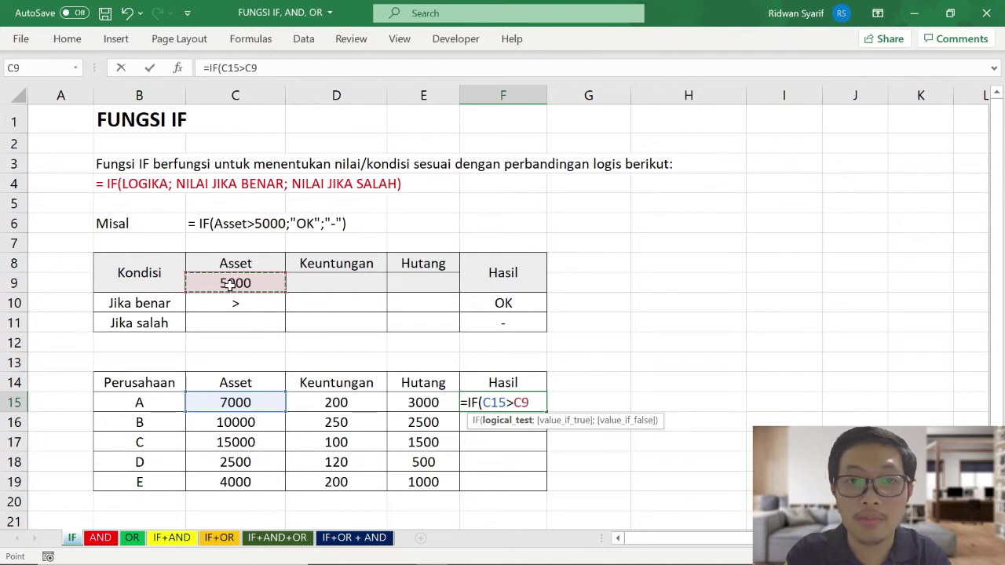
{"action": "key", "text": "F4"}
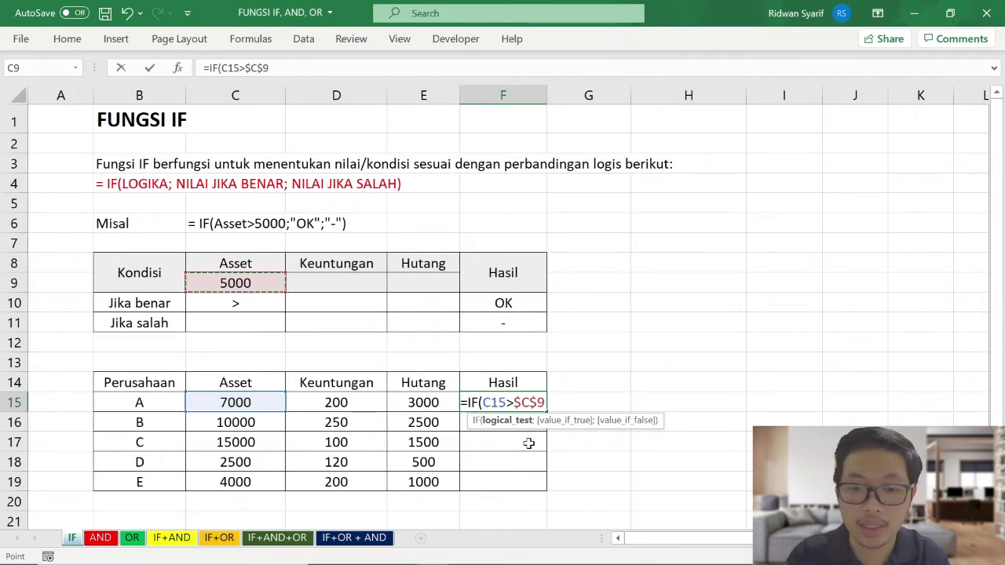
{"action": "type", "text": ";"}
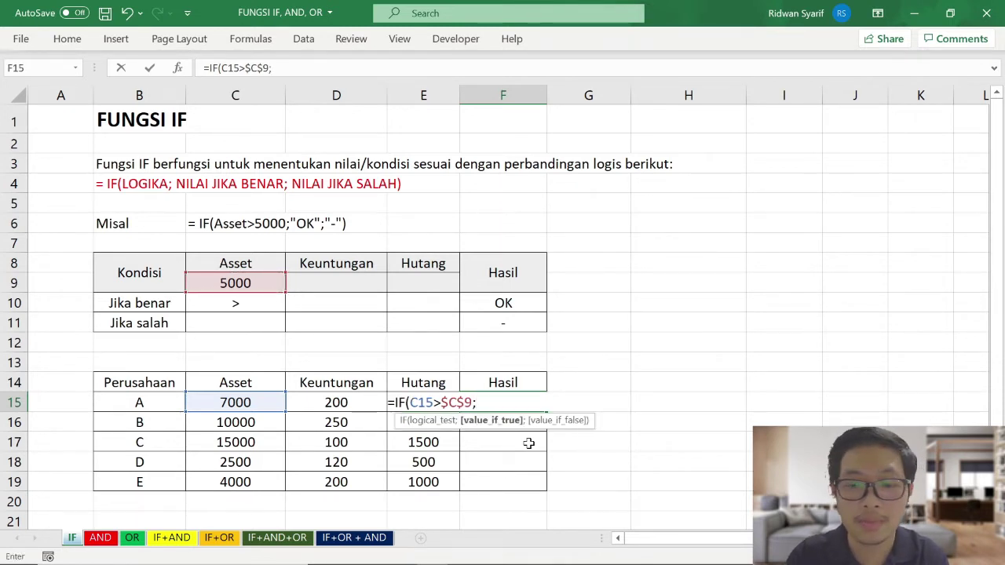
{"action": "type", "text": "\""}
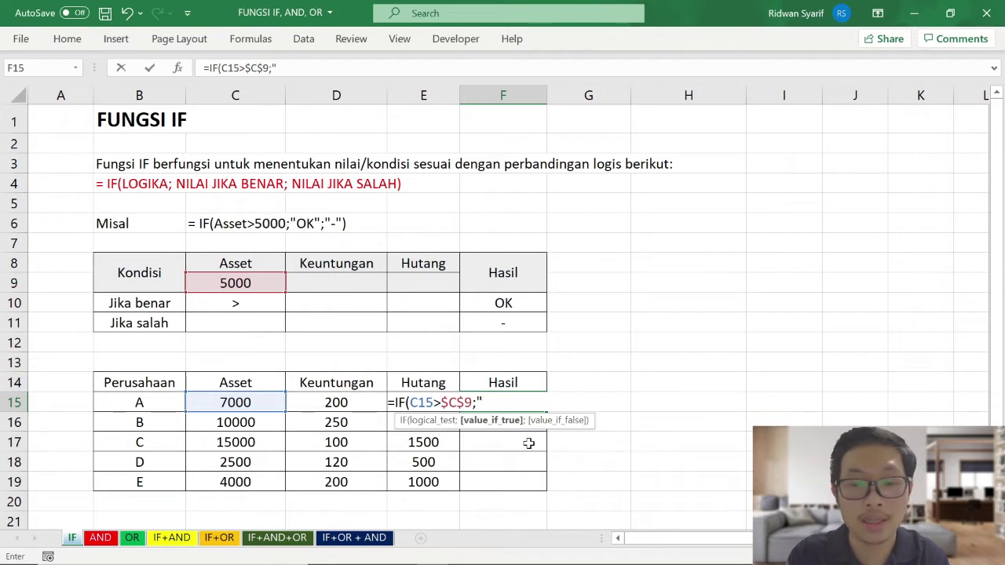
{"action": "type", "text": "OK\""}
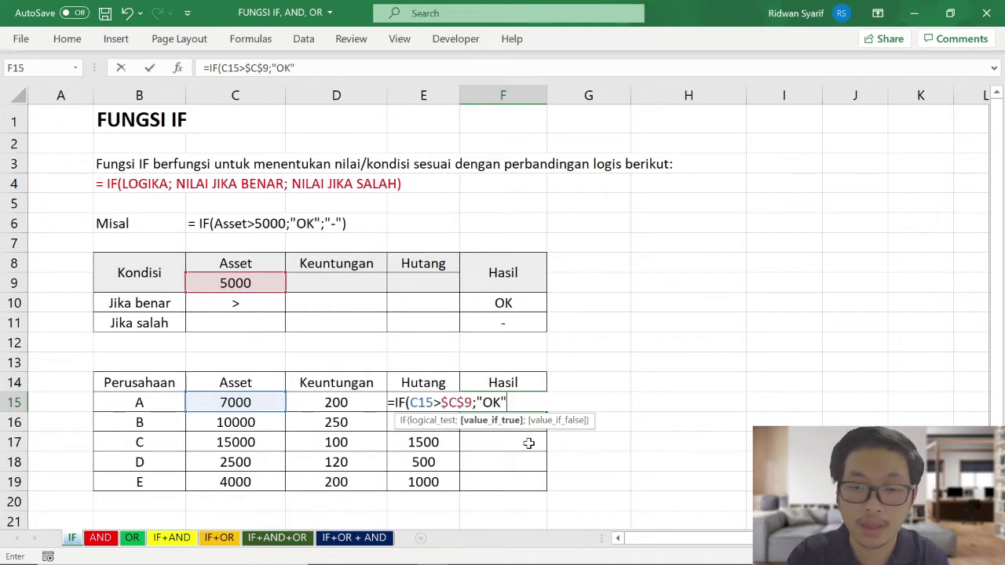
{"action": "type", "text": ";\""}
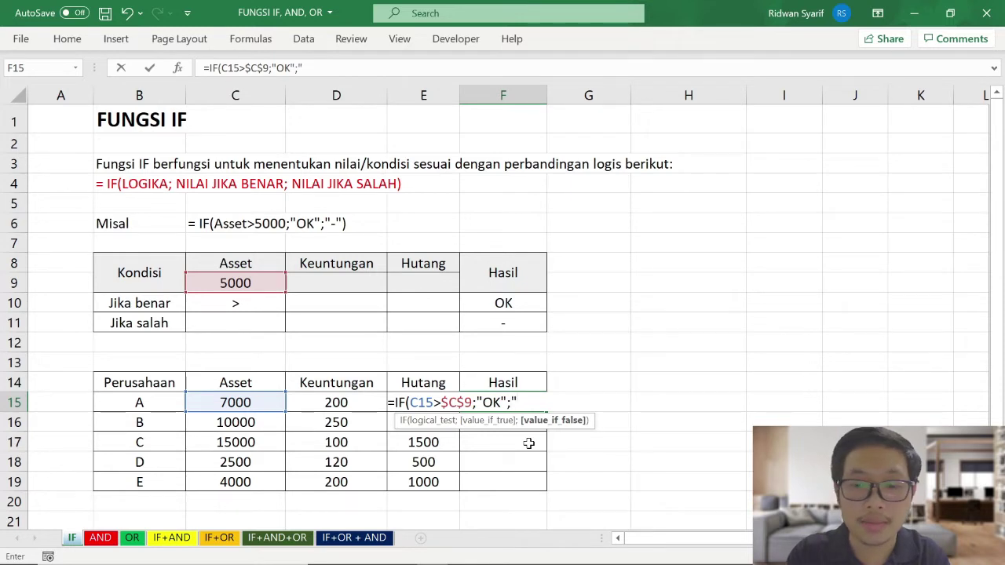
{"action": "type", "text": "-"}
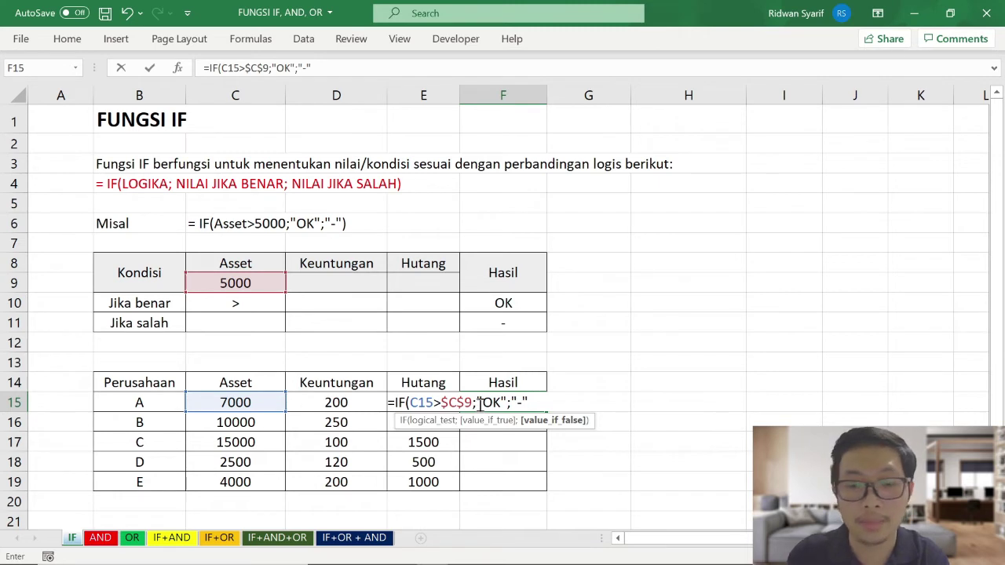
{"action": "type", "text": ")"}
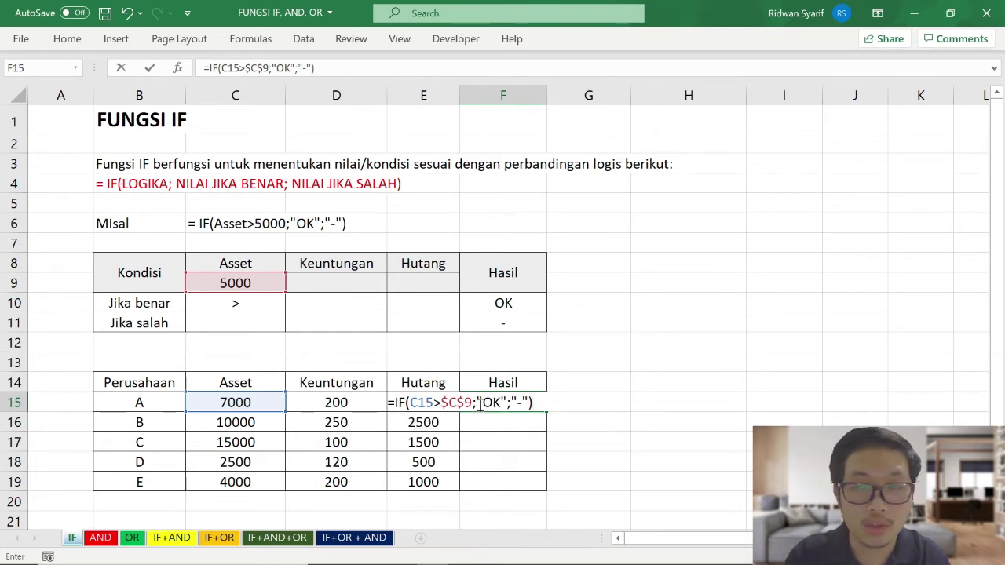
{"action": "key", "text": "Return"}
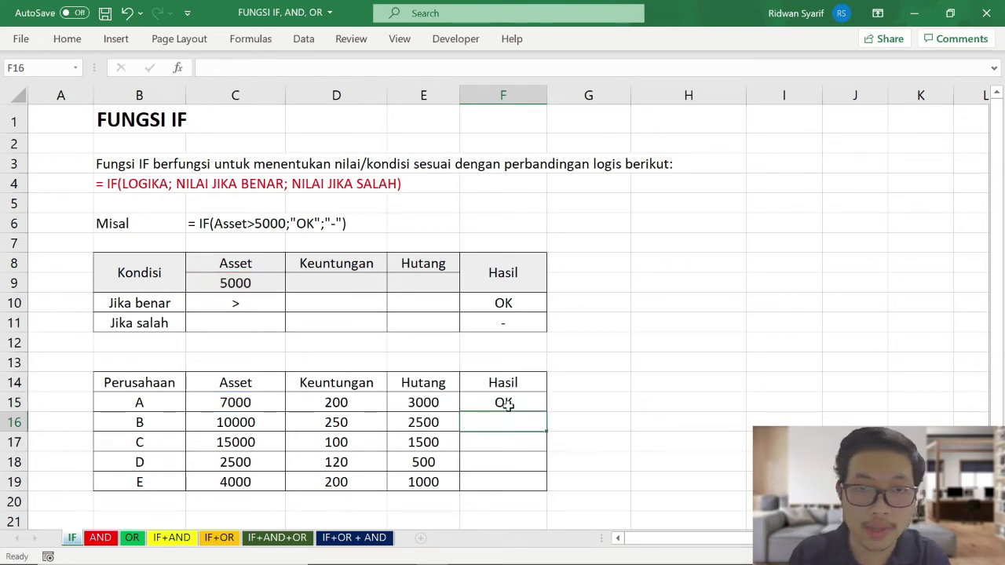
Copy F15's IF formula down to F19, highlight D and E's dashes, then switch to the AND sheet
{"action": "left_click", "coordinate": [507, 403]}
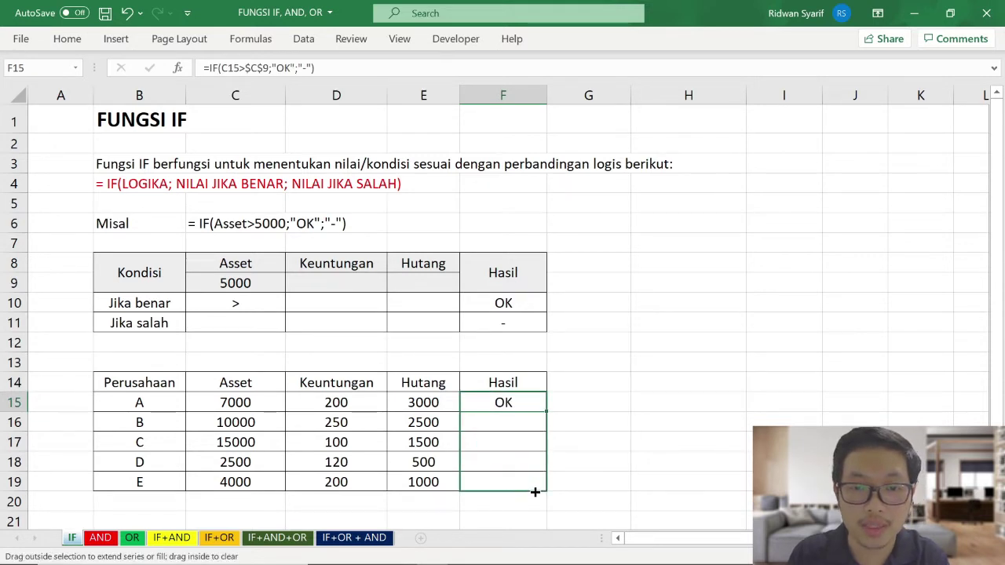
{"action": "left_click_drag", "start_coordinate": [550, 413], "coordinate": [547, 490]}
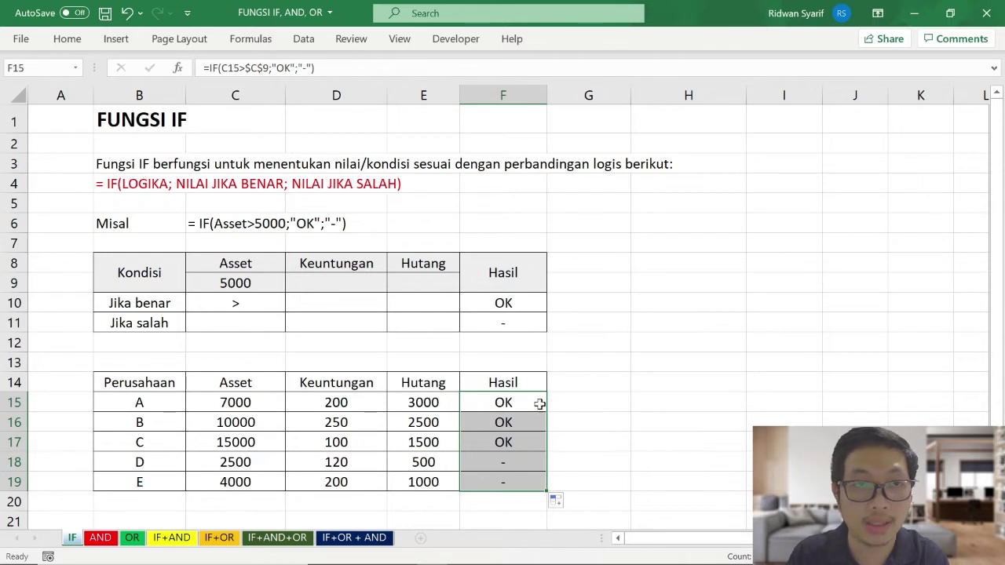
{"action": "left_click", "coordinate": [533, 399]}
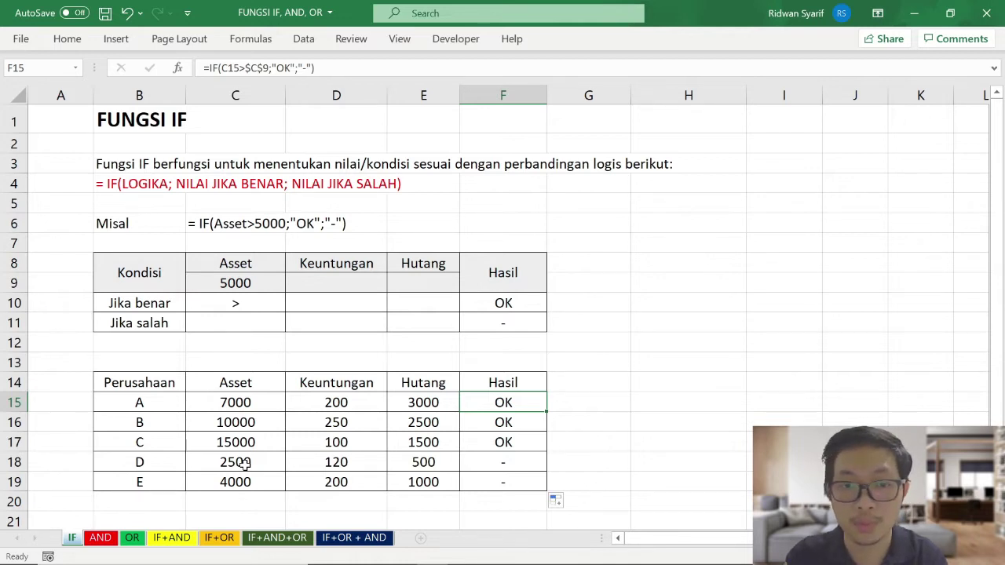
{"action": "left_click_drag", "start_coordinate": [518, 465], "coordinate": [530, 480]}
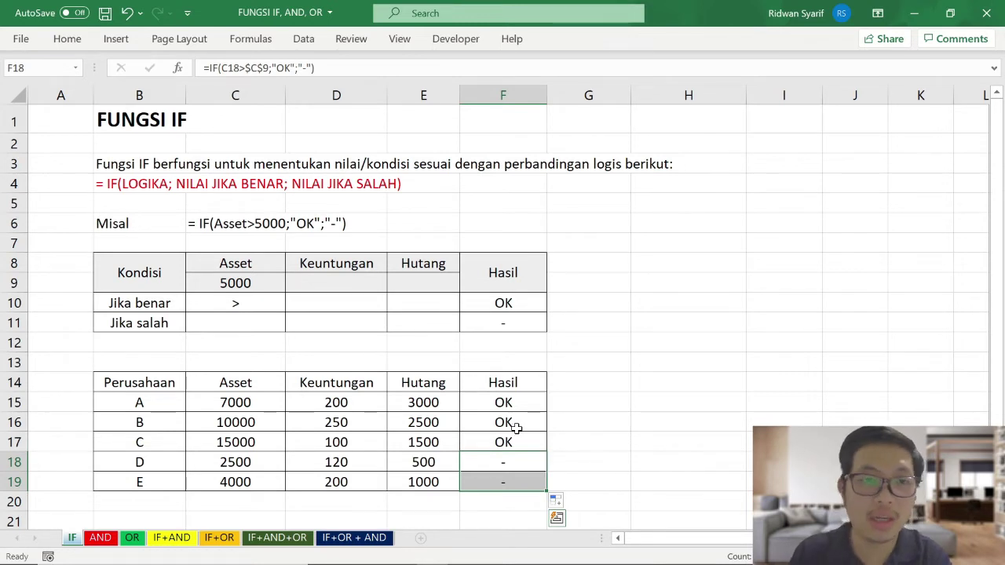
{"action": "left_click", "coordinate": [100, 539]}
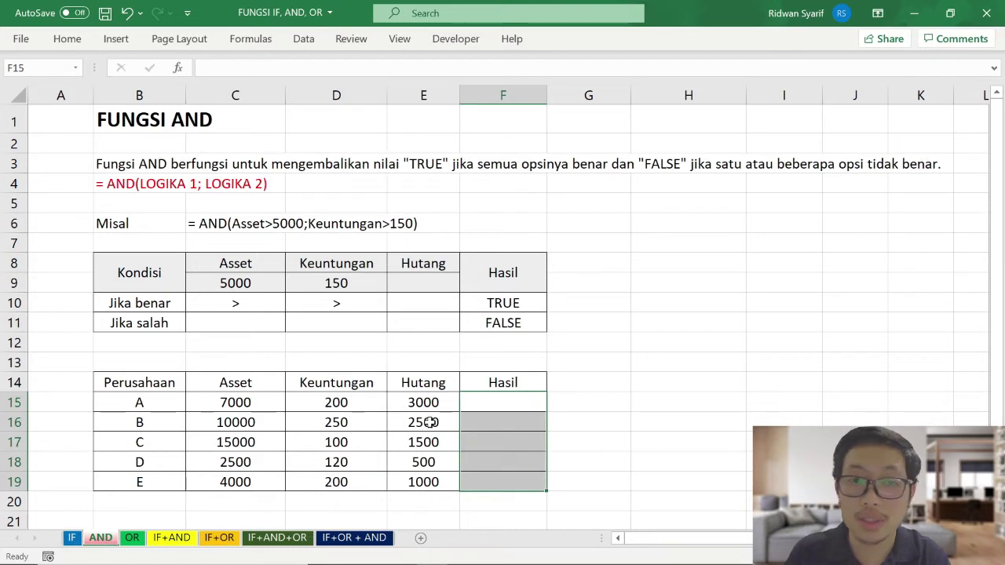
{"action": "left_click", "coordinate": [659, 309]}
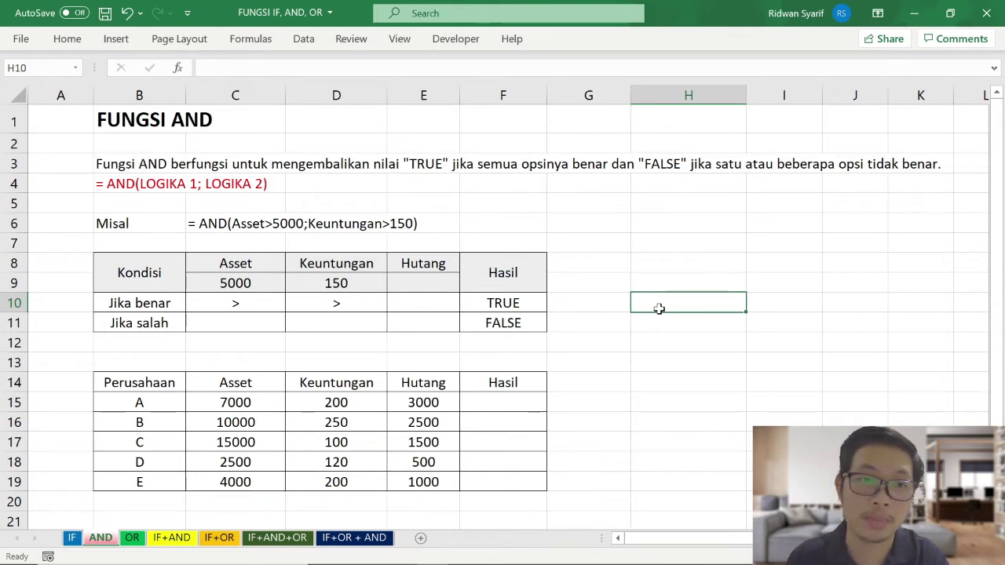
{"action": "left_click", "coordinate": [103, 187]}
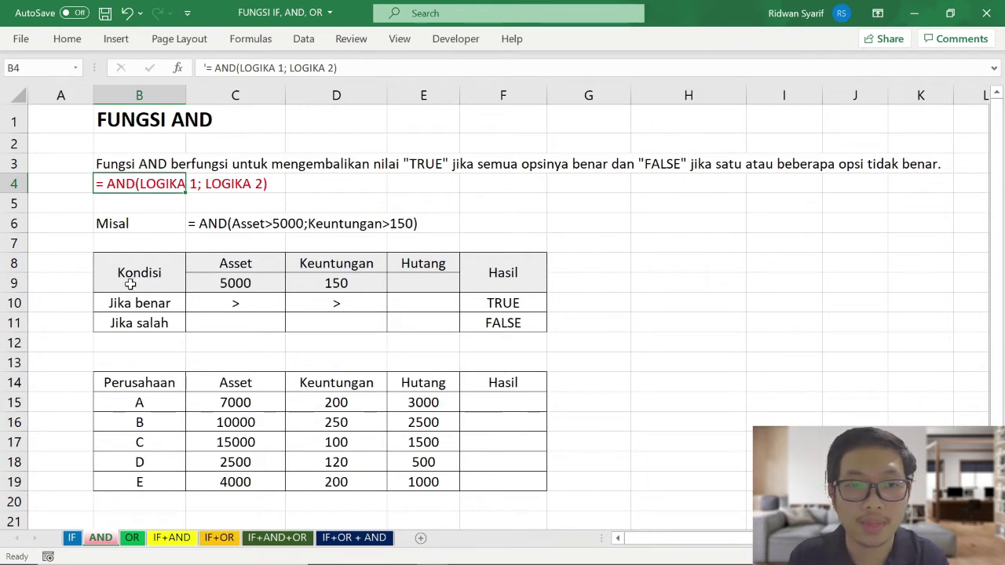
{"action": "mouse_move", "coordinate": [127, 280]}
{"action": "left_mouse_down"}
{"action": "mouse_move", "coordinate": [494, 336]}
{"action": "mouse_move", "coordinate": [510, 324]}
{"action": "left_mouse_up"}
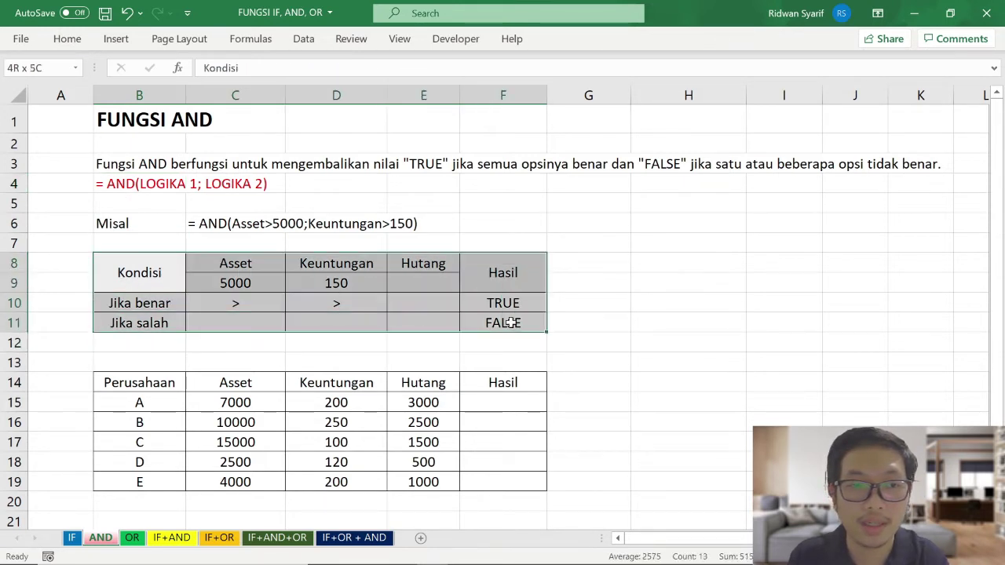
{"action": "left_click", "coordinate": [425, 322]}
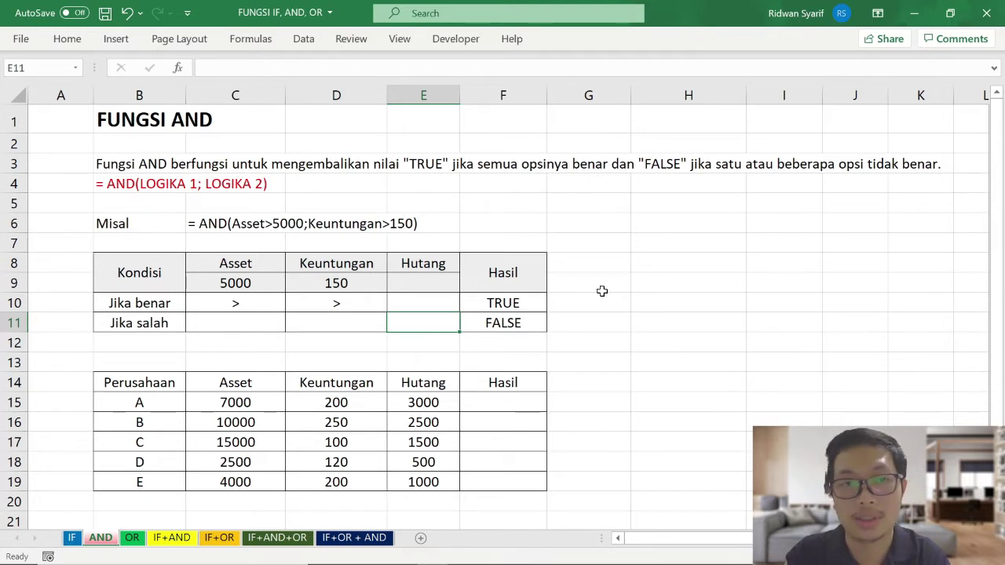
Enter =AND(C15>$C$9;D15>$D$9) in F15 so company A returns TRUE
{"action": "left_click", "coordinate": [502, 400]}
{"action": "type", "text": "=AND"}
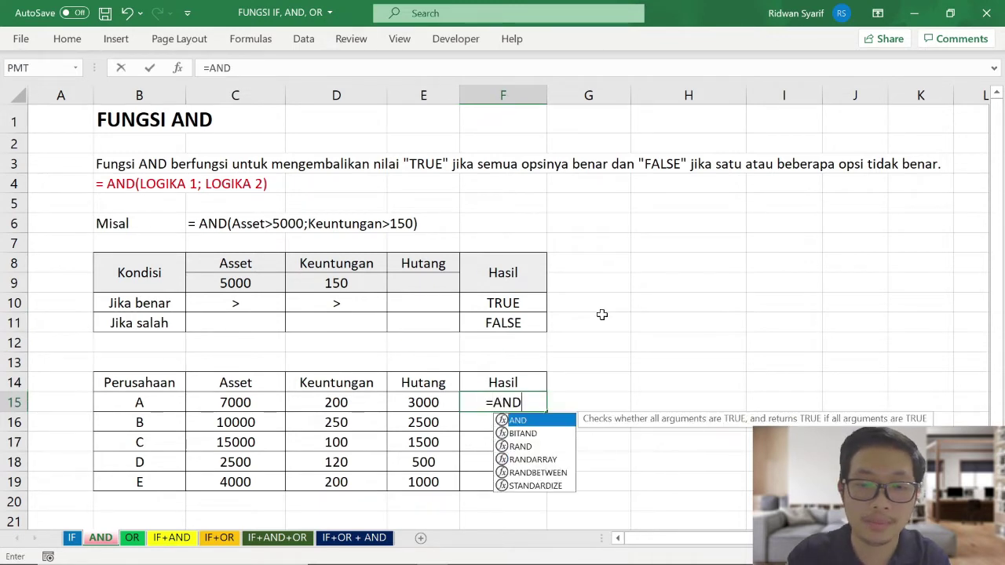
{"action": "type", "text": "("}
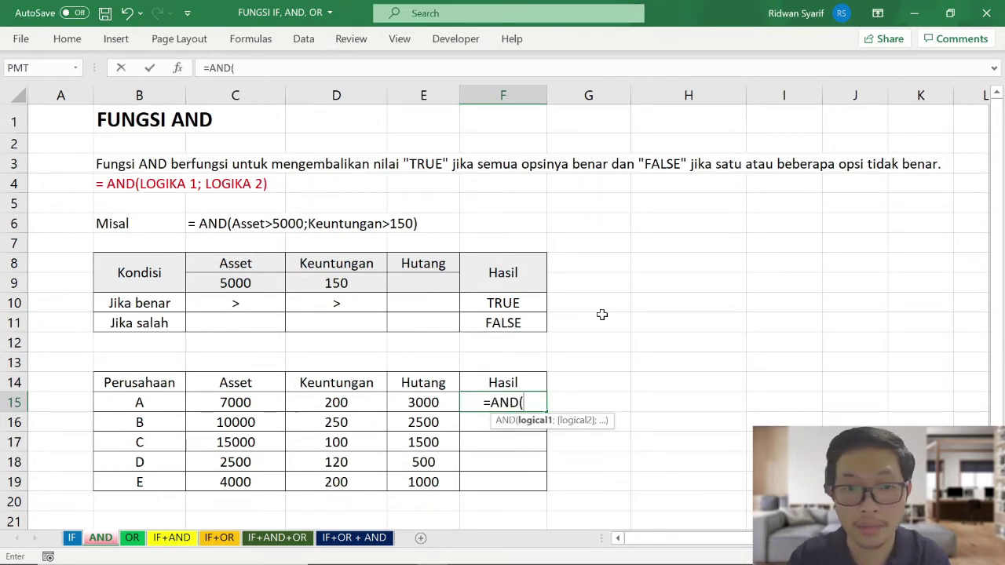
{"action": "left_click", "coordinate": [224, 402]}
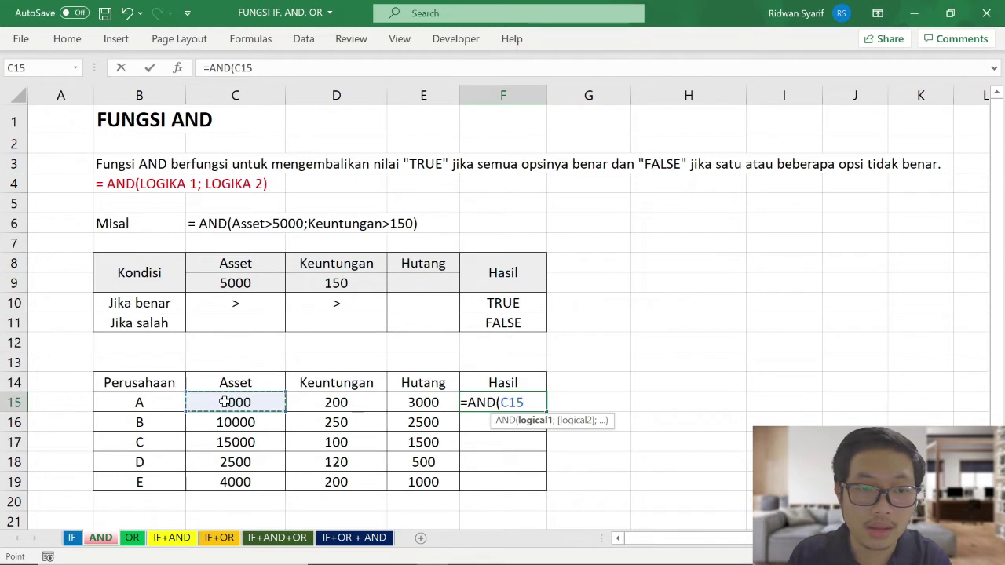
{"action": "type", "text": ">"}
{"action": "left_click", "coordinate": [250, 283]}
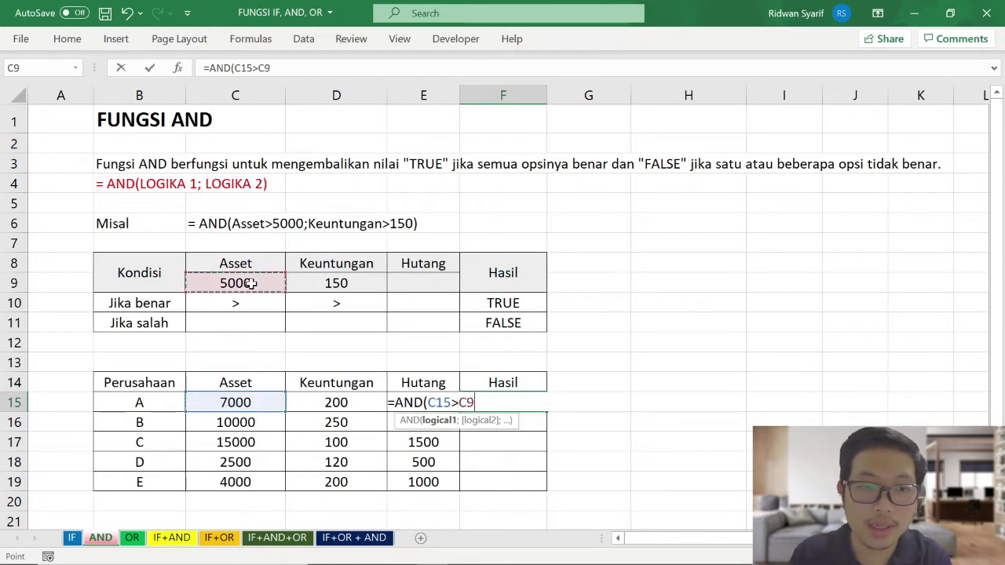
{"action": "key", "text": "F4"}
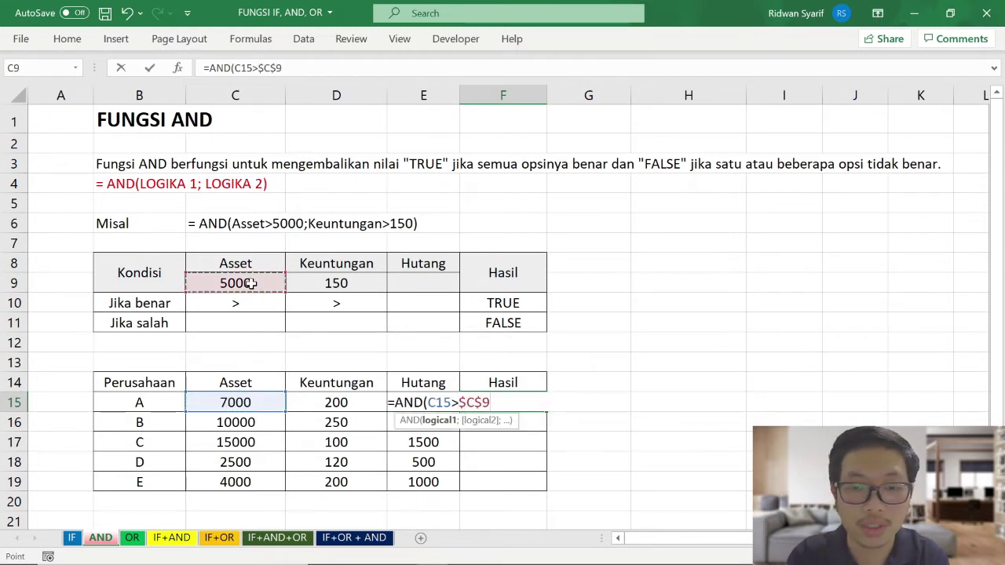
{"action": "type", "text": ";"}
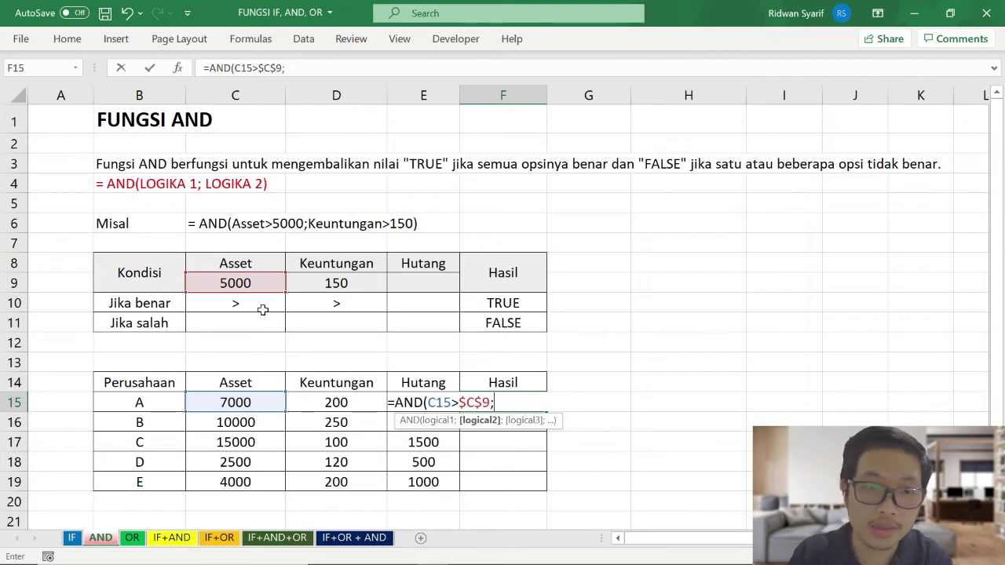
{"action": "left_click", "coordinate": [324, 403]}
{"action": "type", "text": ">"}
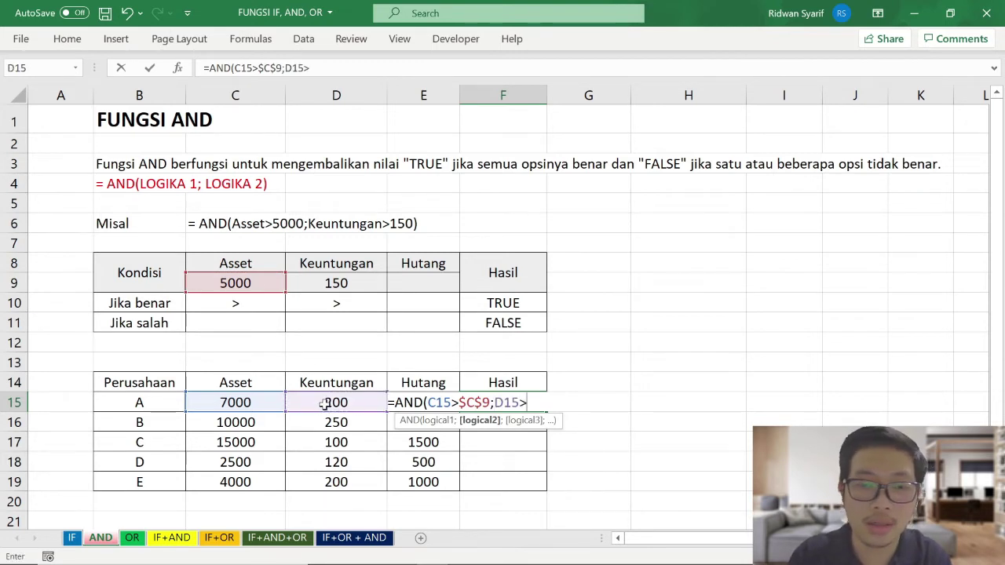
{"action": "left_click", "coordinate": [354, 281]}
{"action": "key", "text": "F4"}
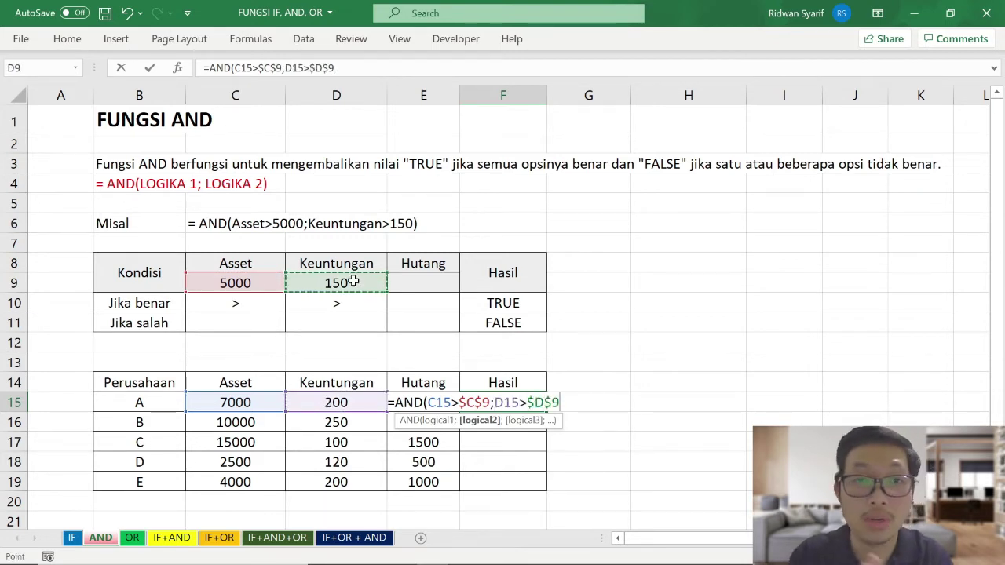
{"action": "type", "text": ")"}
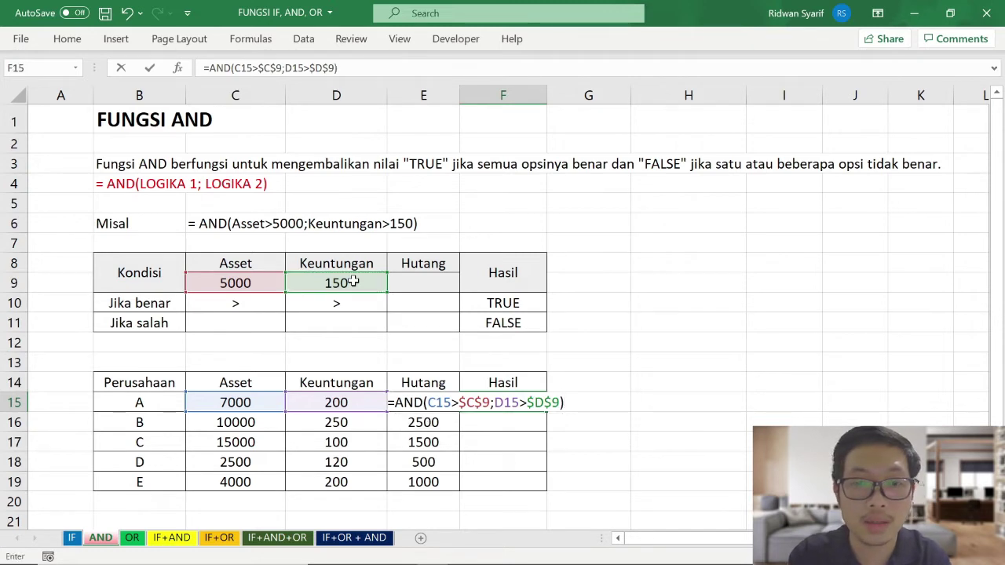
{"action": "key", "text": "Return"}
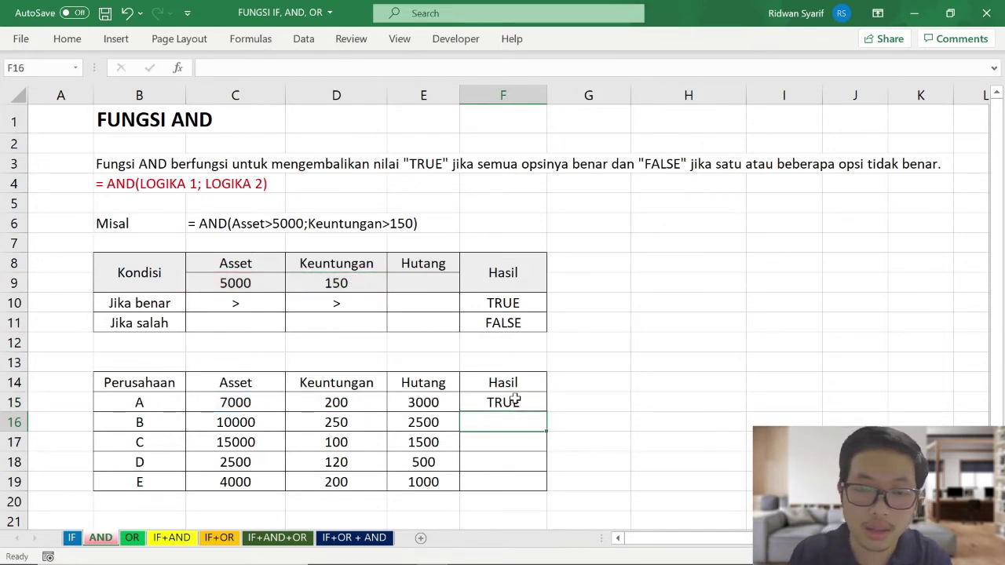
Copy the AND formula from F15 down to F19 and highlight companies A and B
{"action": "left_click", "coordinate": [518, 402]}
{"action": "left_click_drag", "start_coordinate": [545, 412], "coordinate": [531, 489]}
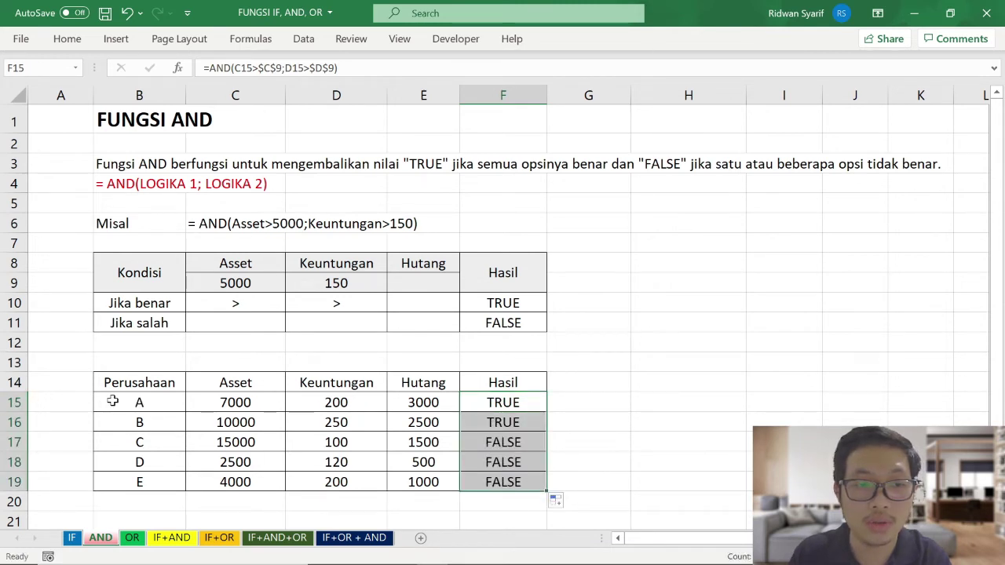
{"action": "left_click_drag", "start_coordinate": [113, 401], "coordinate": [511, 422]}
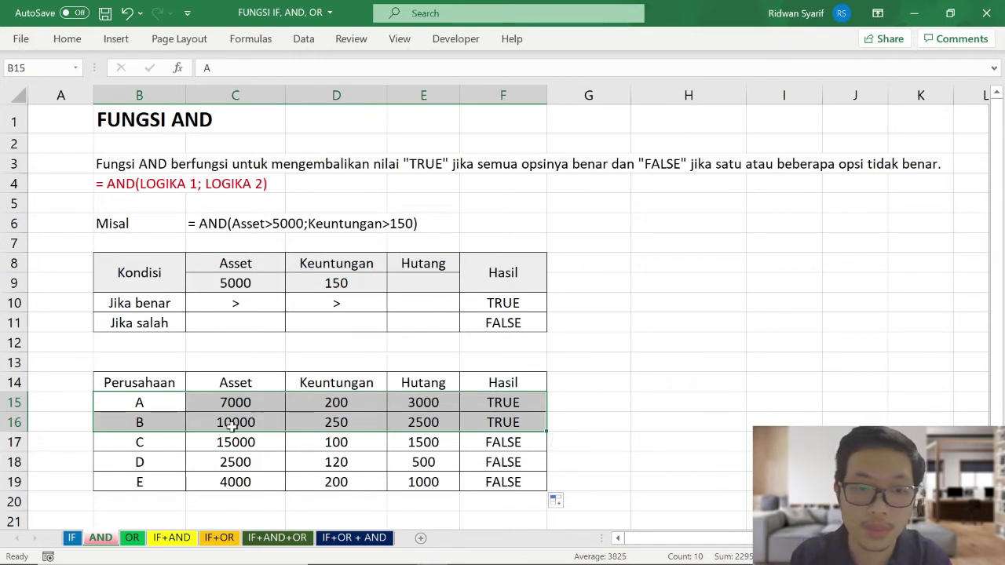
Check company C's Asset 15000, Keuntungan 100 and its AND formula
{"action": "left_click", "coordinate": [210, 447]}
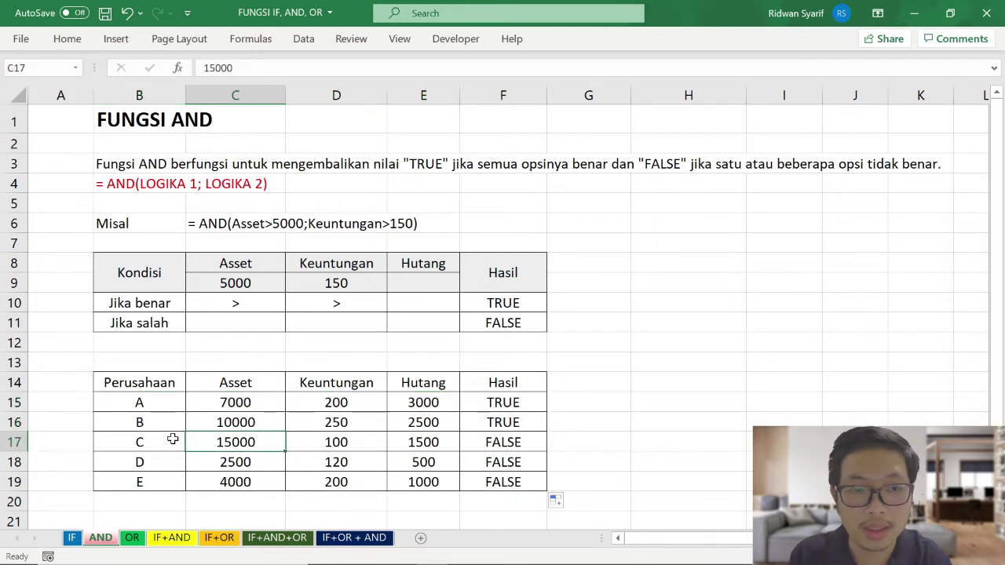
{"action": "left_click", "coordinate": [178, 442]}
{"action": "left_click", "coordinate": [215, 448]}
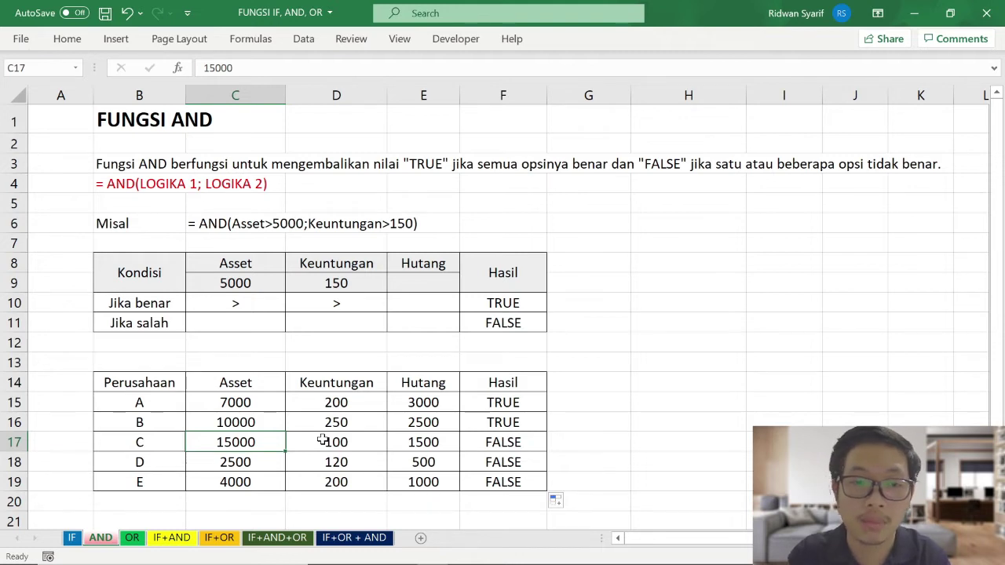
{"action": "left_click", "coordinate": [336, 442]}
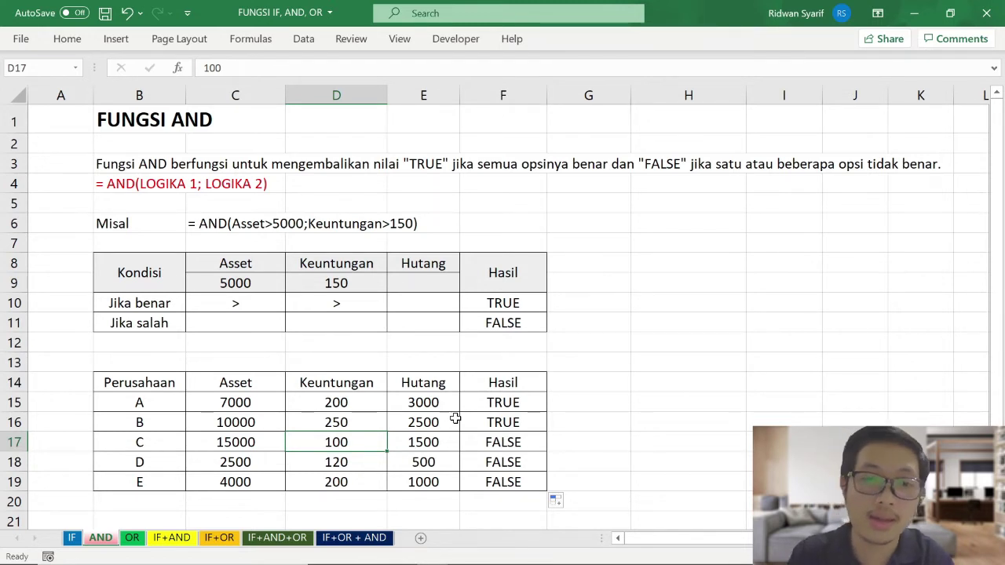
{"action": "left_click", "coordinate": [529, 442]}
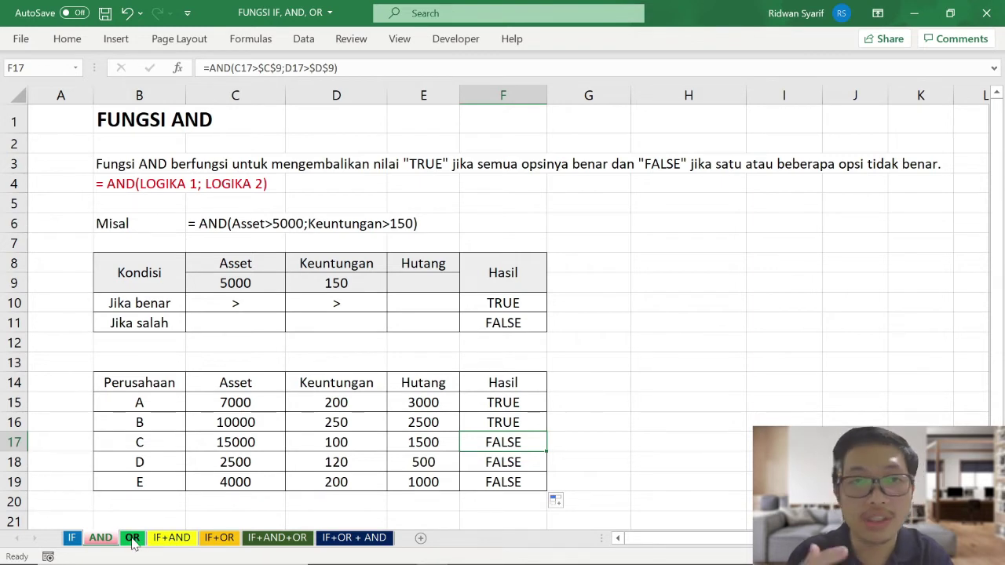
Switch to the OR sheet and highlight the Jika salah conditions row
{"action": "left_click", "coordinate": [132, 540]}
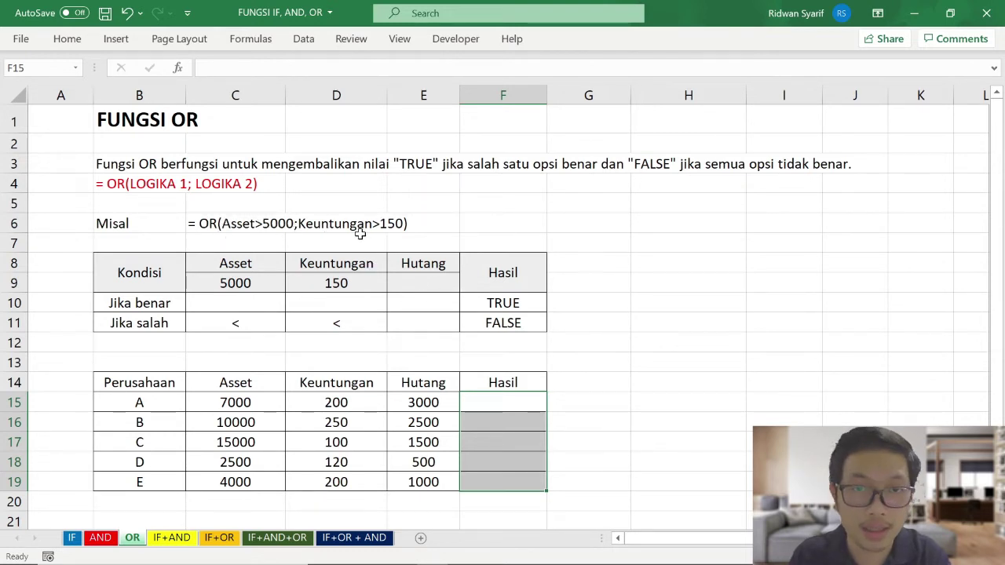
{"action": "left_click", "coordinate": [490, 322]}
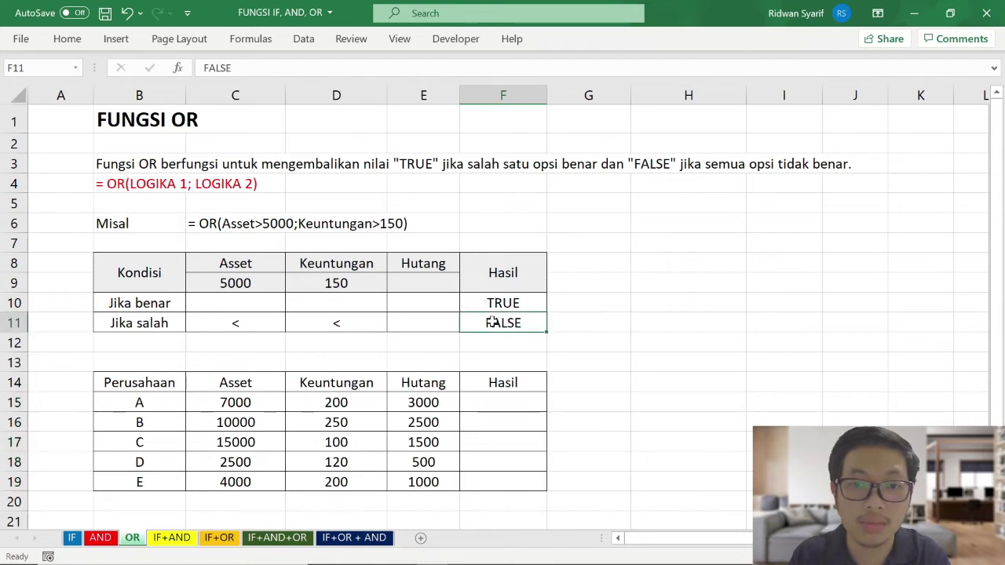
{"action": "left_click_drag", "start_coordinate": [490, 322], "coordinate": [155, 322]}
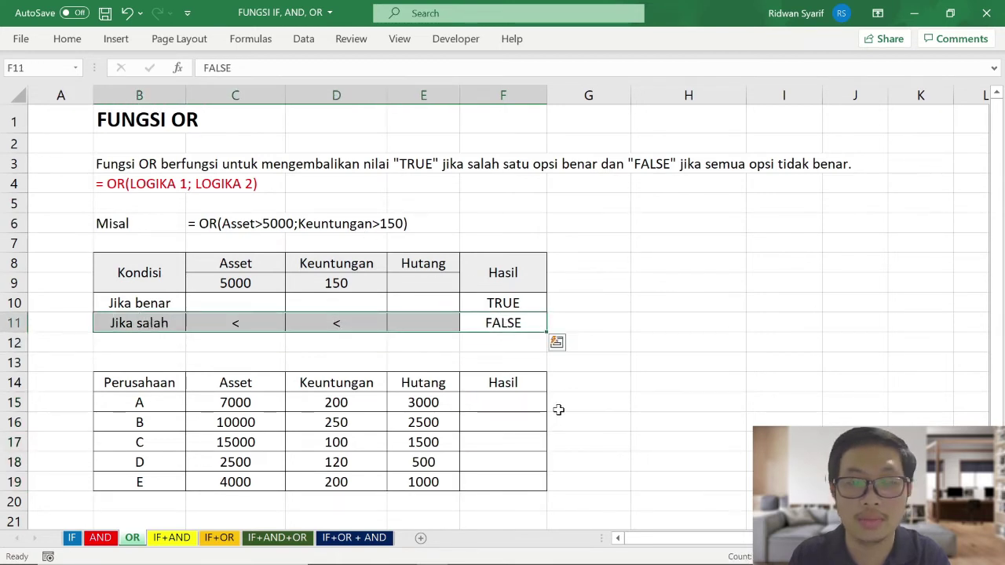
Start =OR( in F15 with the first condition C15>$C$9
{"action": "left_click", "coordinate": [503, 403]}
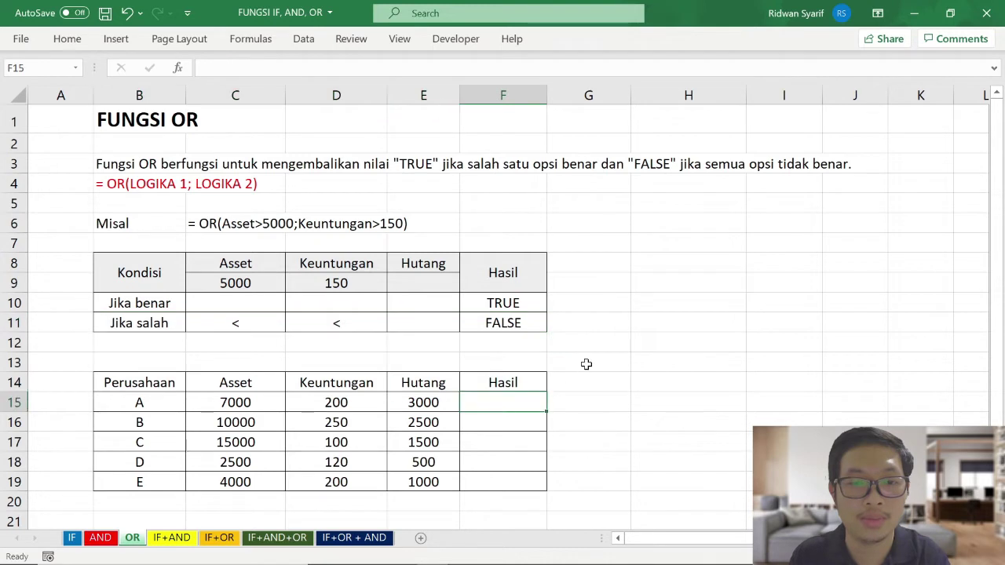
{"action": "type", "text": "="}
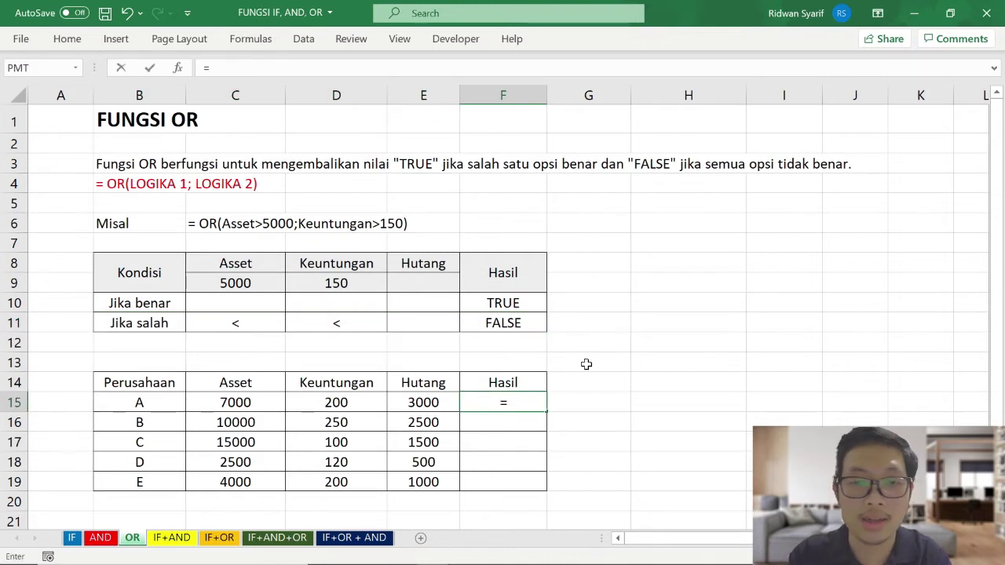
{"action": "type", "text": "OR"}
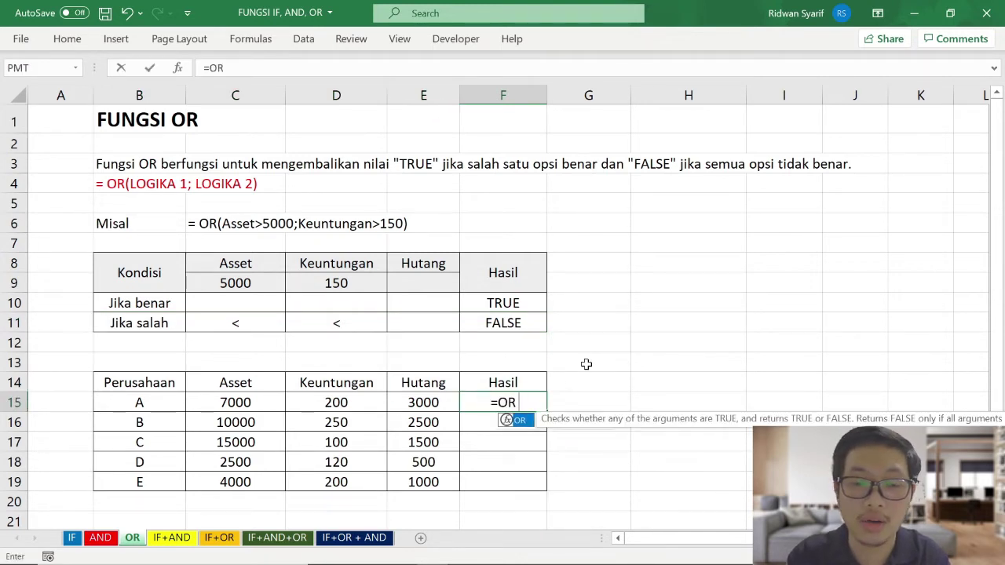
{"action": "type", "text": "("}
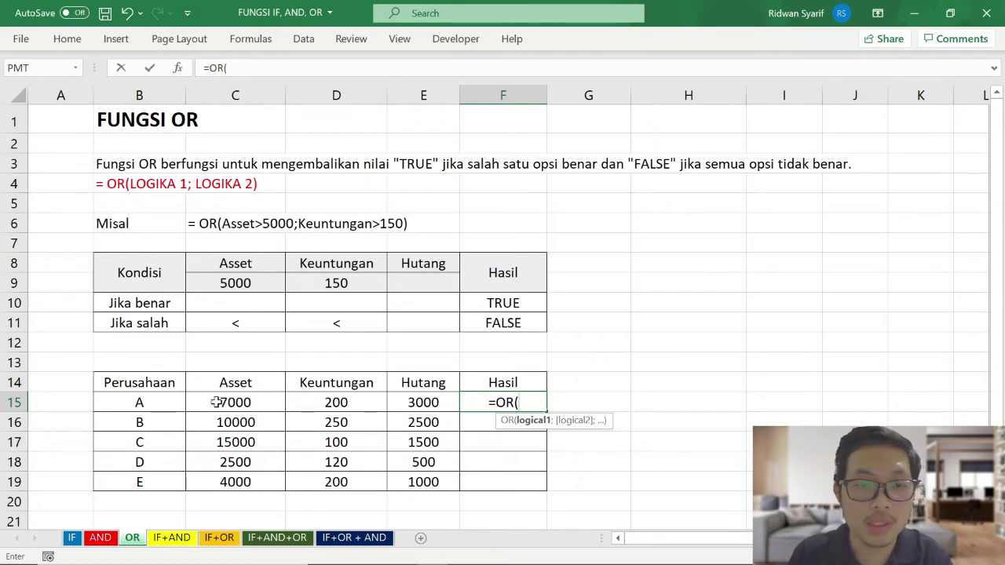
{"action": "left_click", "coordinate": [218, 402]}
{"action": "type", "text": ">"}
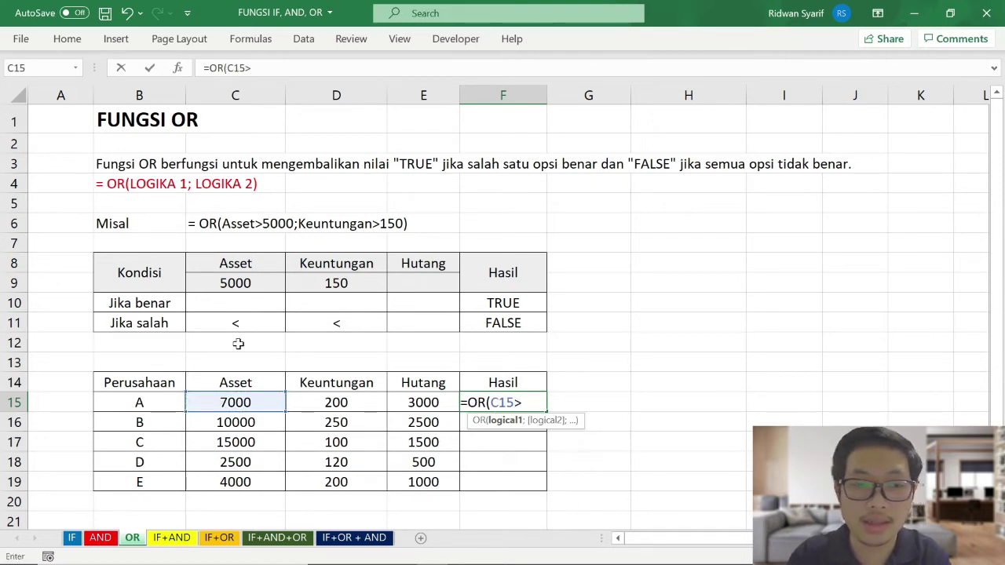
{"action": "left_click", "coordinate": [248, 283]}
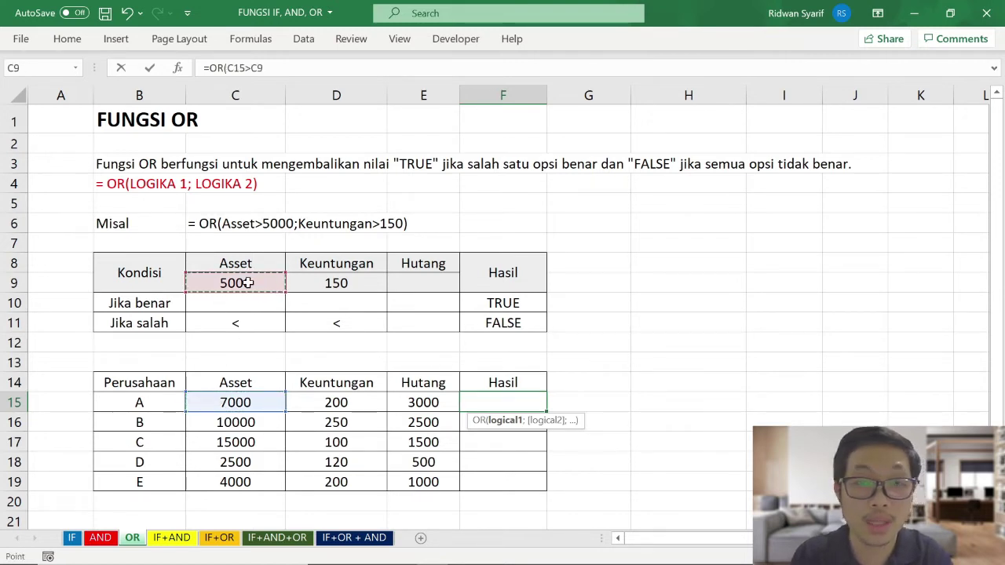
{"action": "key", "text": "F4"}
{"action": "type", "text": "$C$9;"}
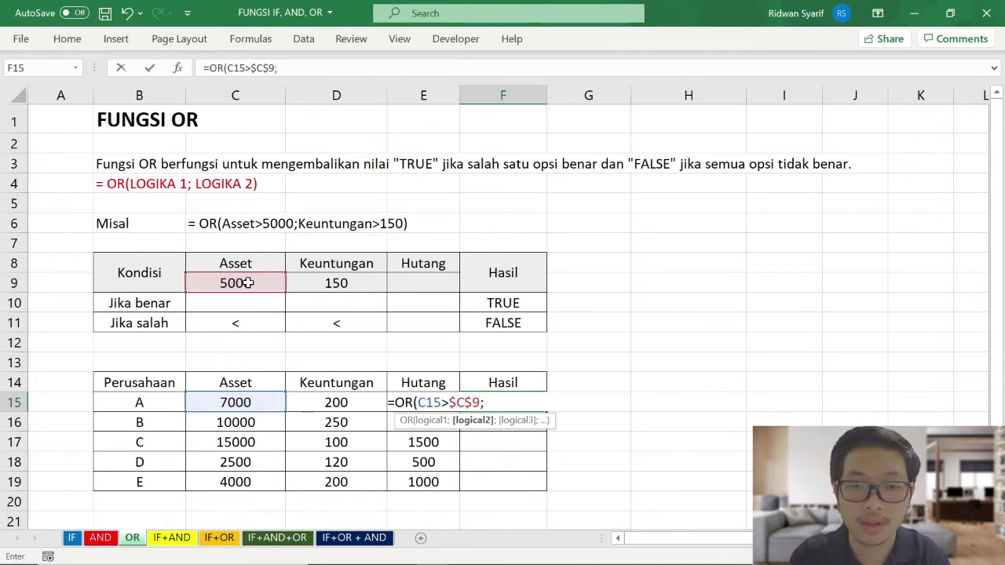
Add D15>$D$9, finish the OR formula and fill it down to F19
{"action": "left_click", "coordinate": [333, 402]}
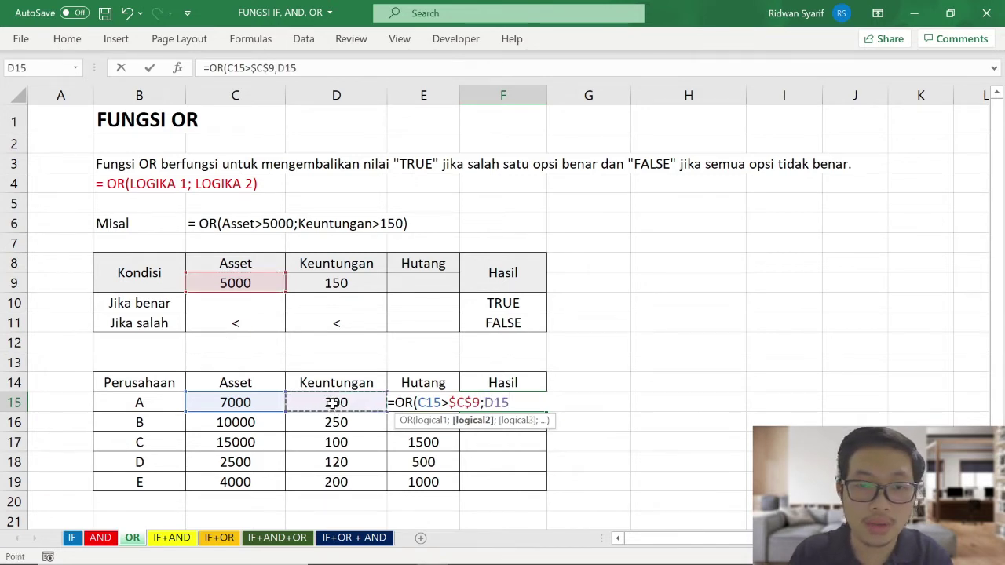
{"action": "type", "text": ">"}
{"action": "left_click", "coordinate": [368, 282]}
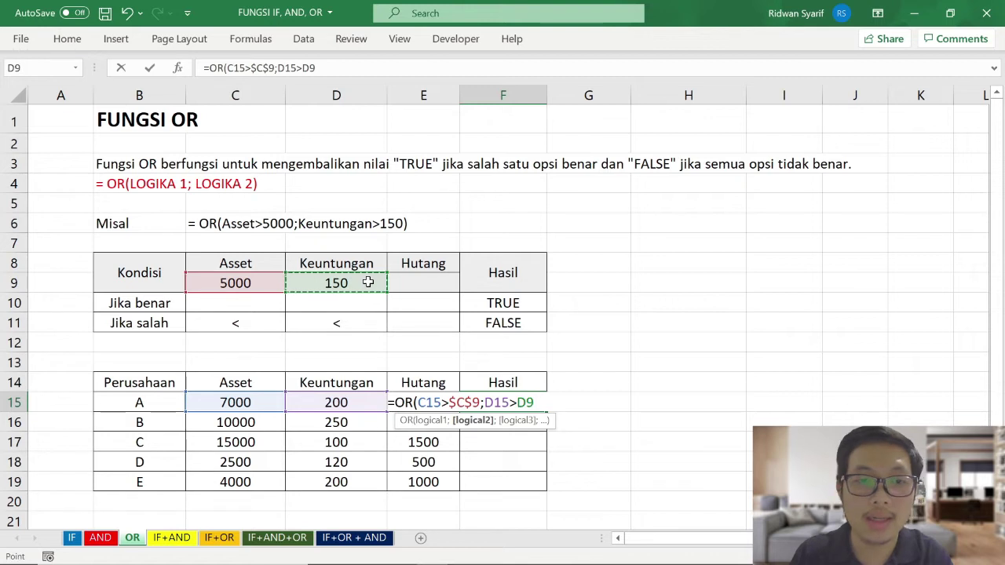
{"action": "key", "text": "F4"}
{"action": "type", "text": ")"}
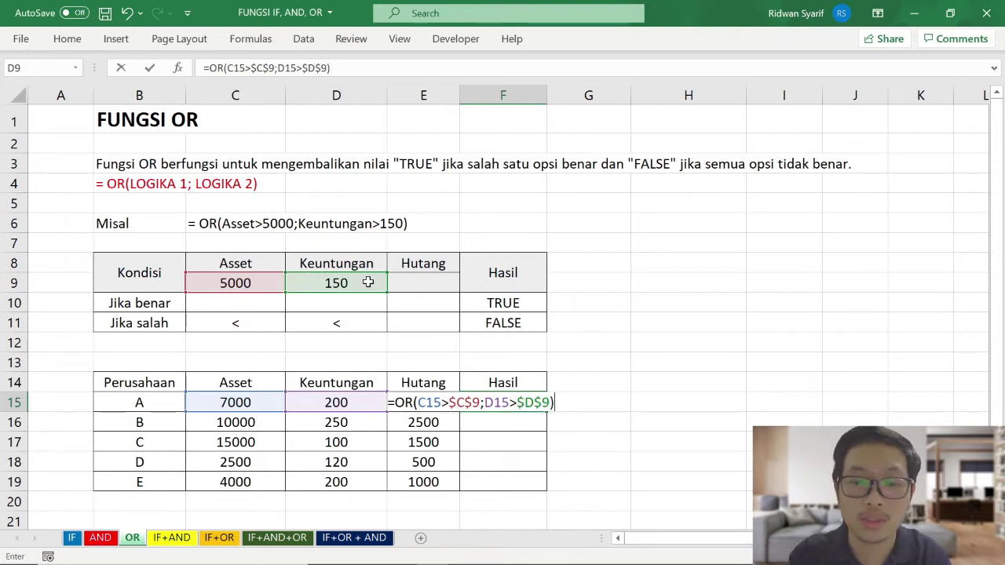
{"action": "key", "text": "Return"}
{"action": "left_click", "coordinate": [542, 402]}
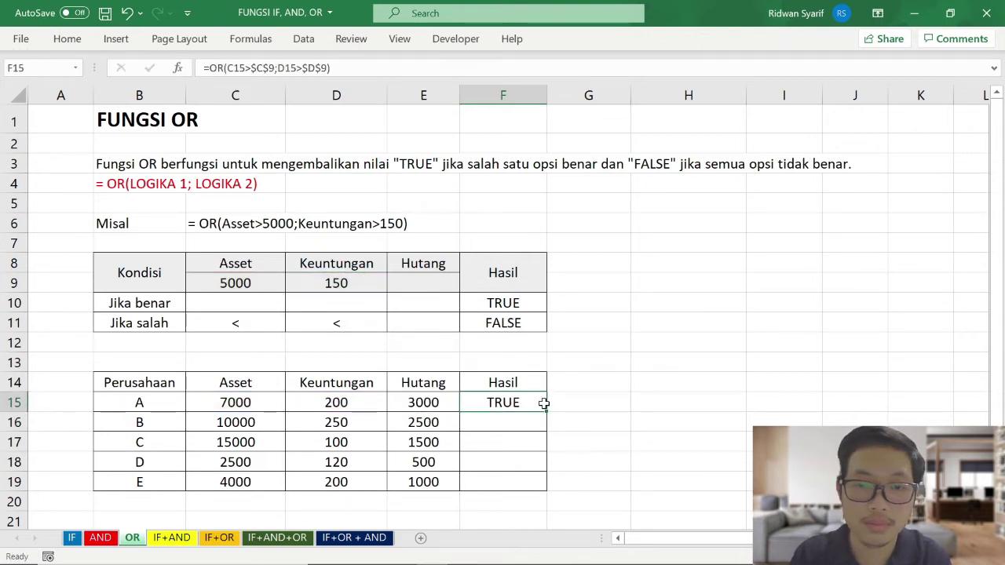
{"action": "left_click_drag", "start_coordinate": [545, 411], "coordinate": [544, 488]}
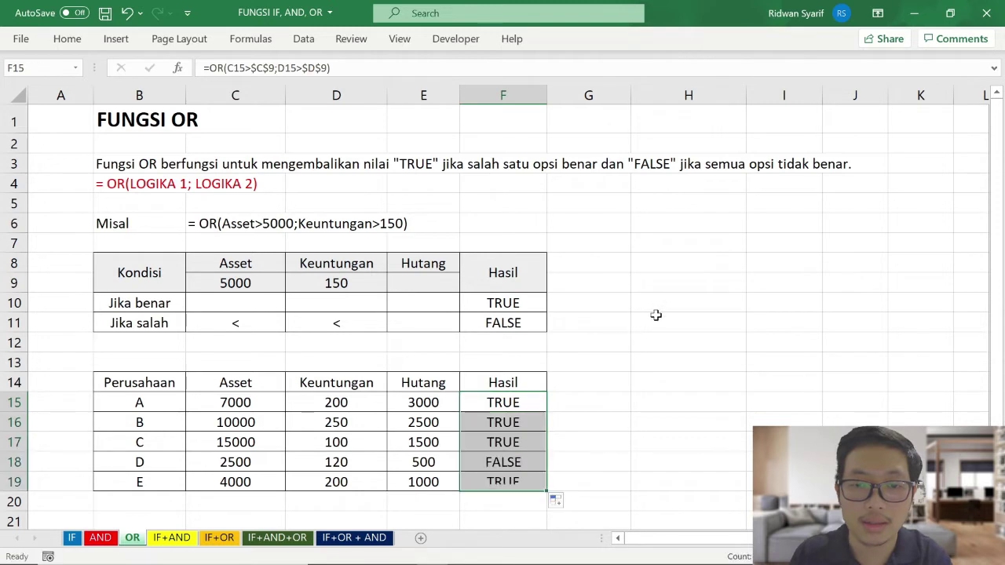
{"action": "left_click", "coordinate": [14, 461]}
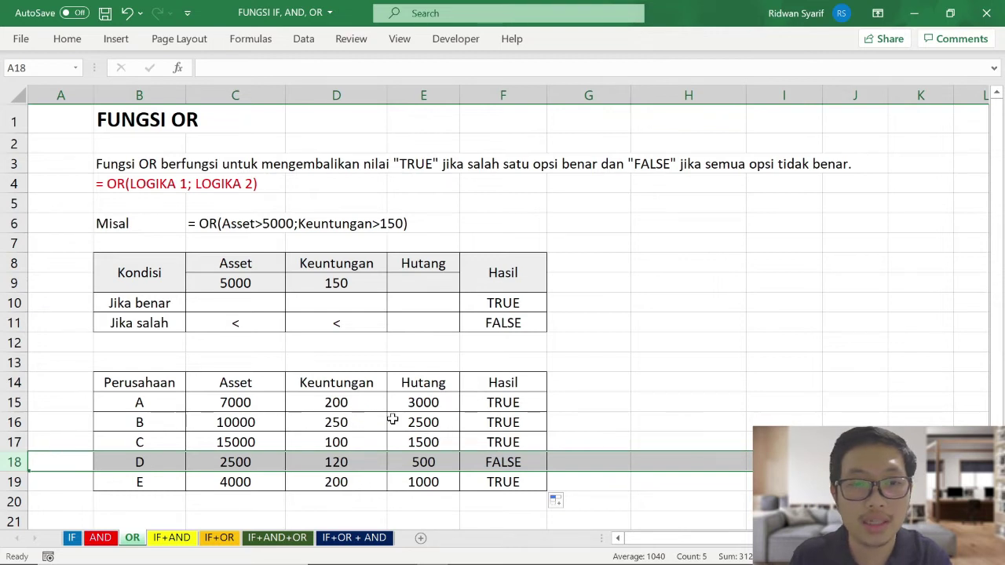
{"action": "left_click", "coordinate": [227, 483]}
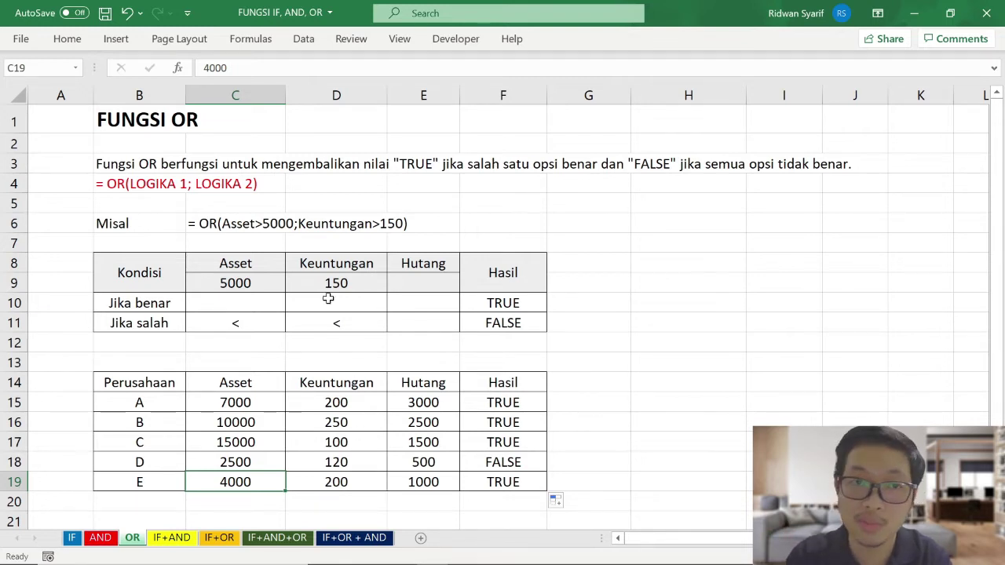
{"action": "left_click", "coordinate": [514, 487]}
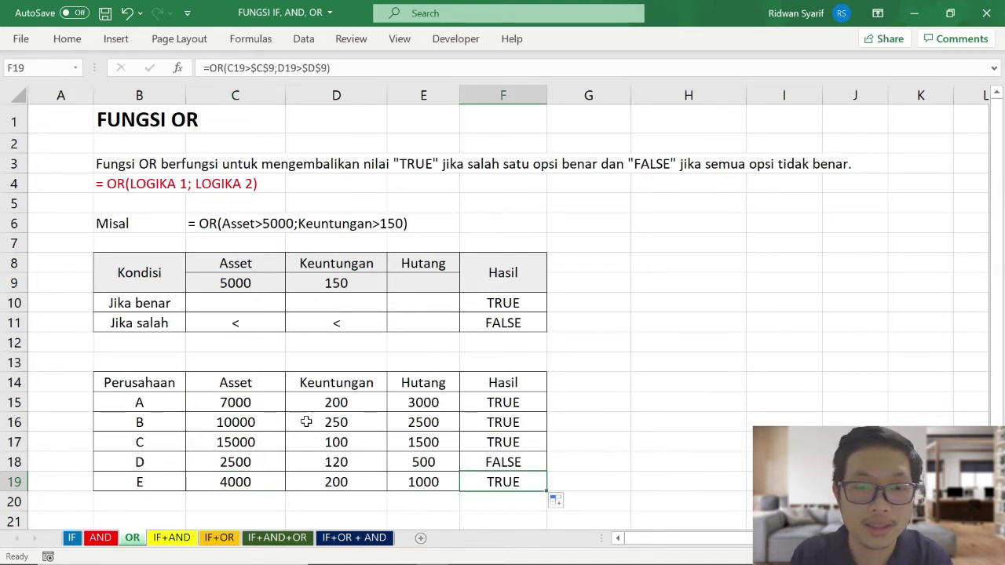
{"action": "left_click", "coordinate": [601, 409]}
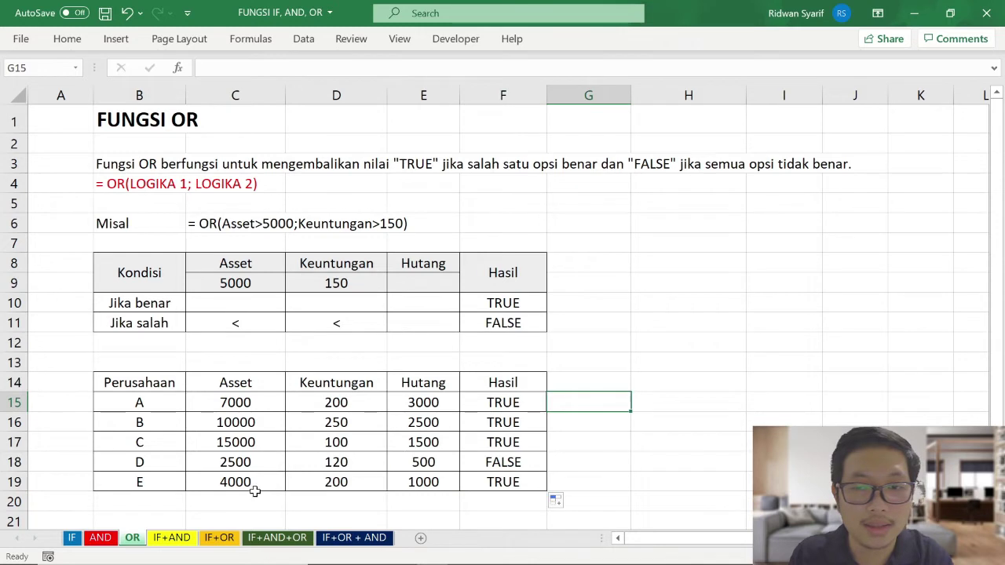
Switch to the IF+AND sheet and select B4's syntax text
{"action": "left_click", "coordinate": [173, 540]}
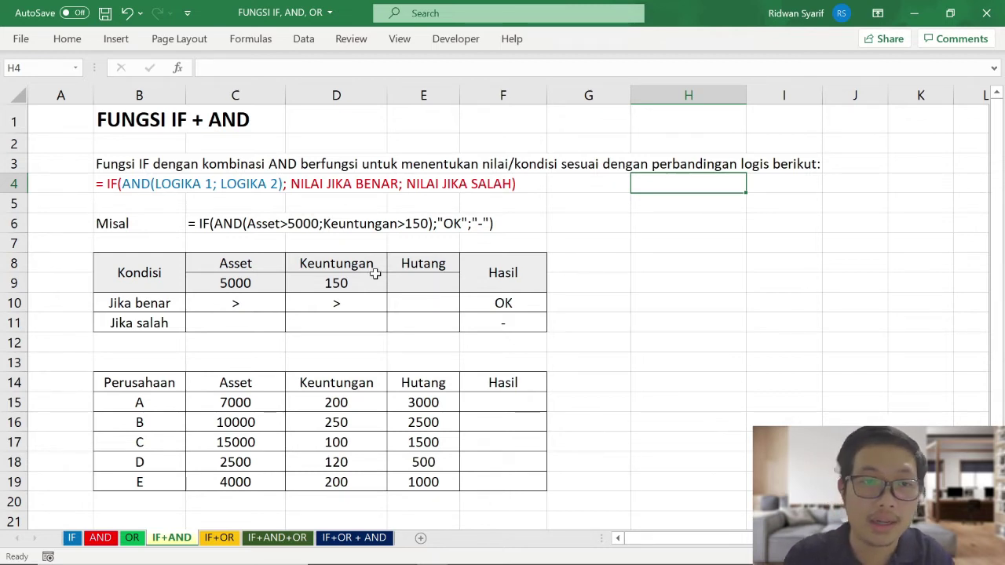
{"action": "left_click", "coordinate": [119, 186]}
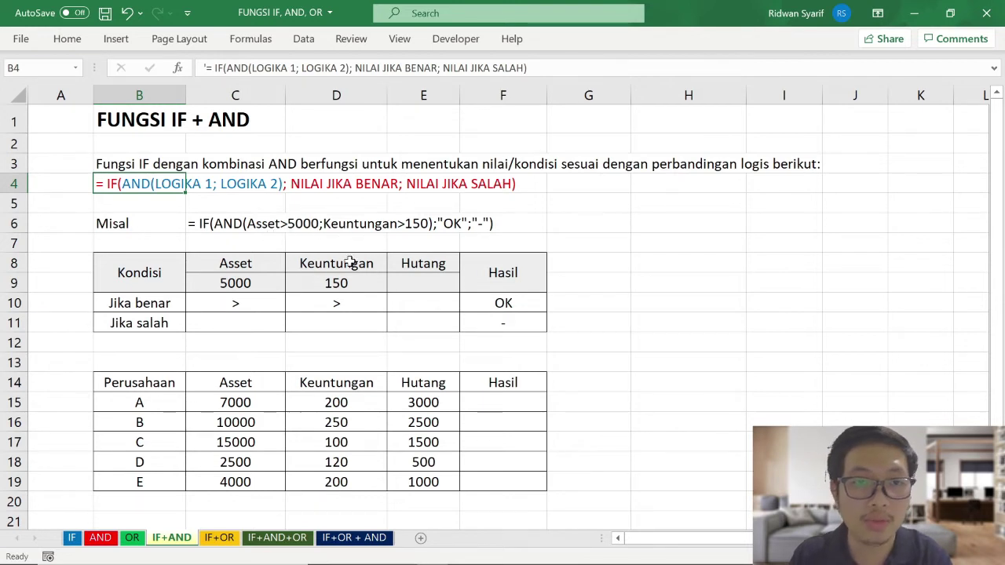
Enter =IF(AND(C15>$C$9;D15>$D$9);"OK";"-") in F15 so company A shows OK
{"action": "left_click", "coordinate": [523, 400]}
{"action": "type", "text": "="}
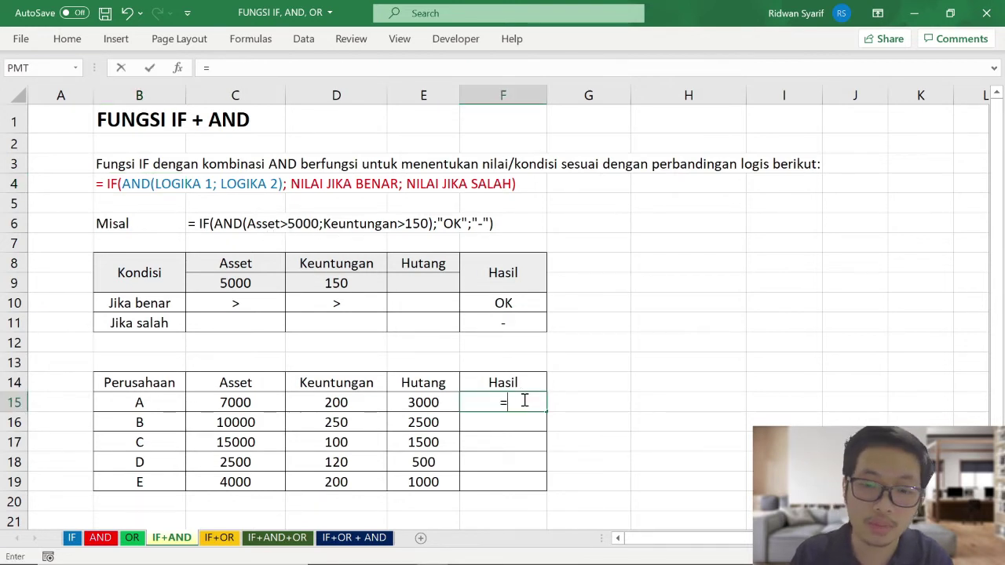
{"action": "type", "text": "IF"}
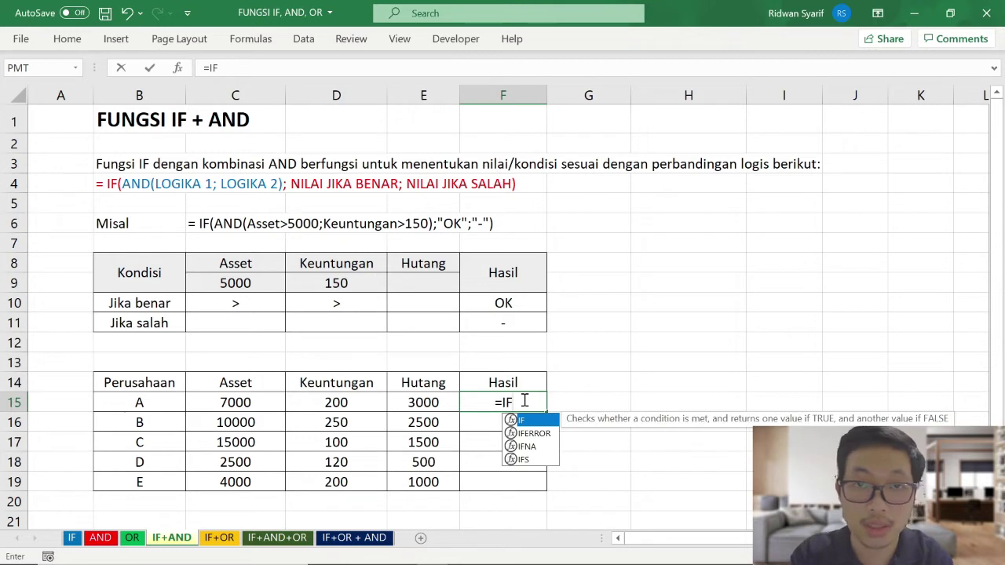
{"action": "type", "text": "("}
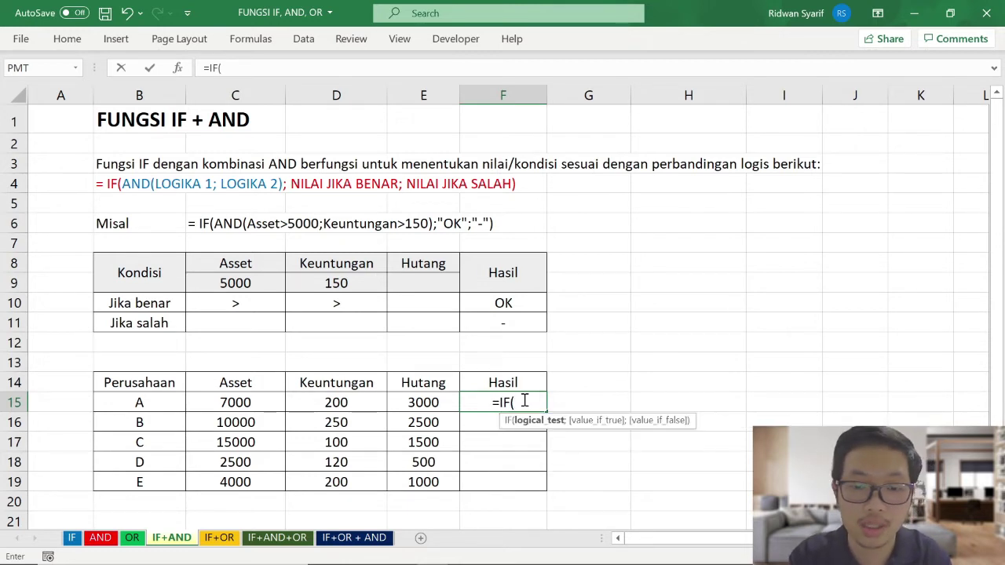
{"action": "type", "text": "AND("}
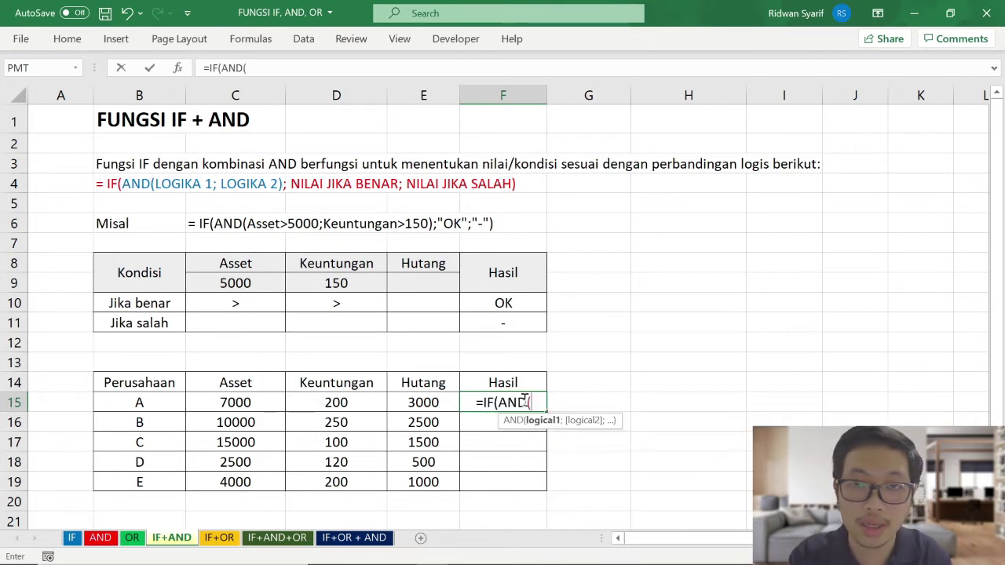
{"action": "left_click", "coordinate": [236, 402]}
{"action": "type", "text": ">"}
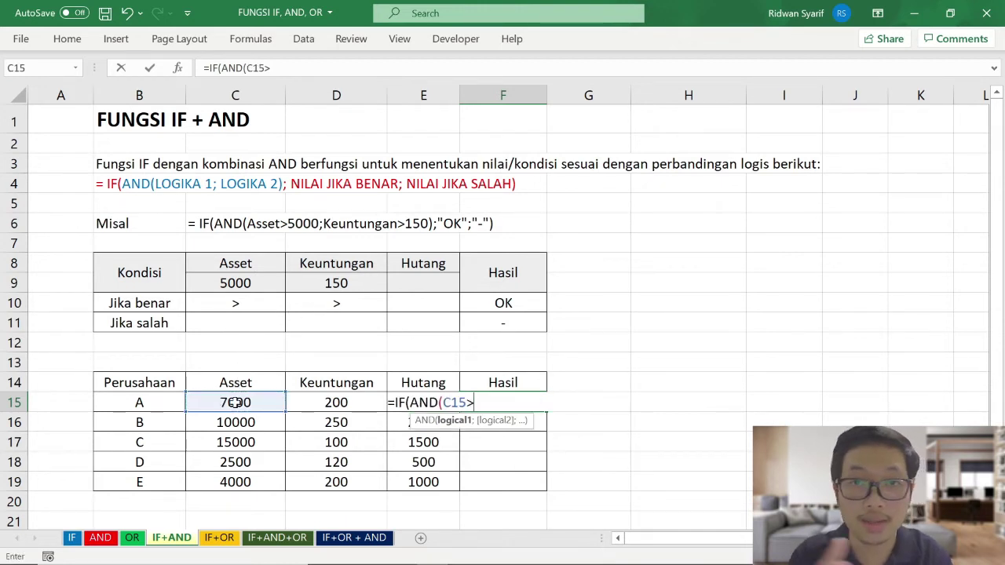
{"action": "left_click", "coordinate": [206, 278]}
{"action": "key", "text": "F4"}
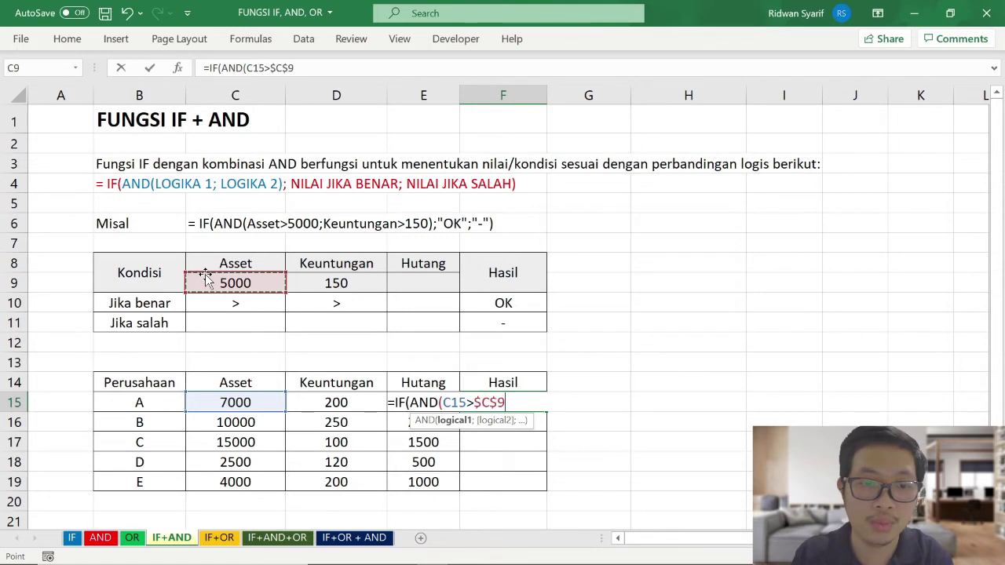
{"action": "type", "text": ";"}
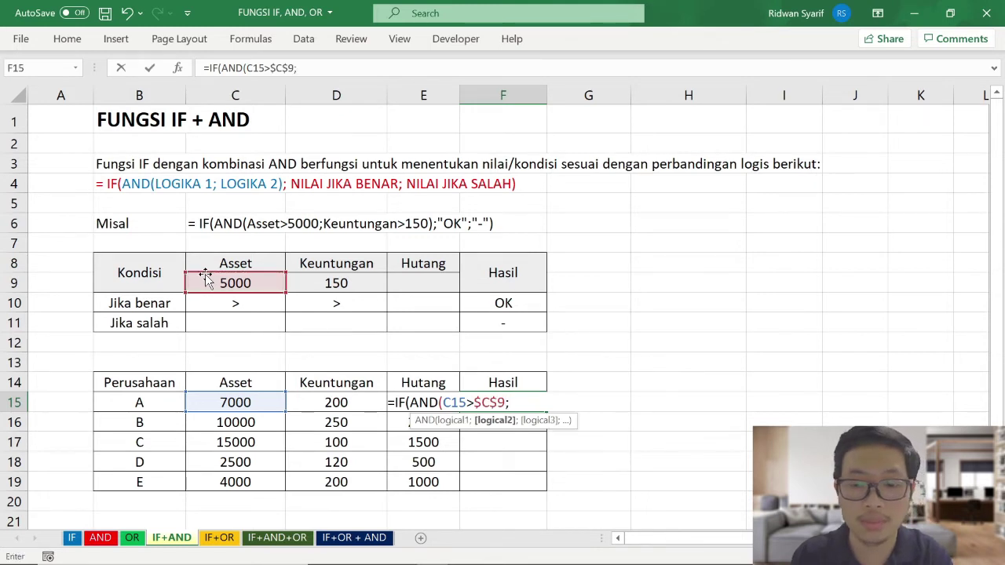
{"action": "left_click", "coordinate": [318, 398]}
{"action": "type", "text": ">"}
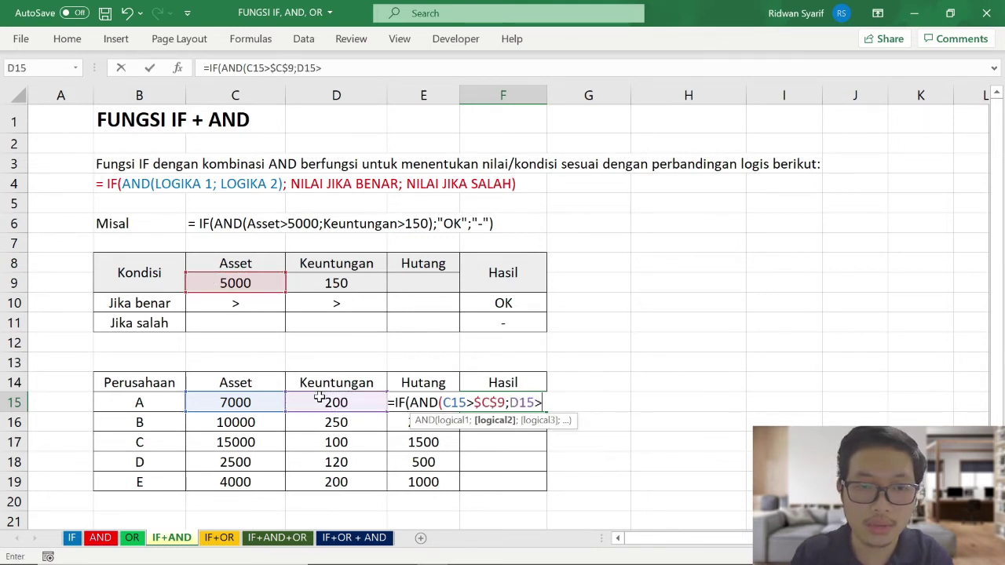
{"action": "left_click", "coordinate": [337, 286]}
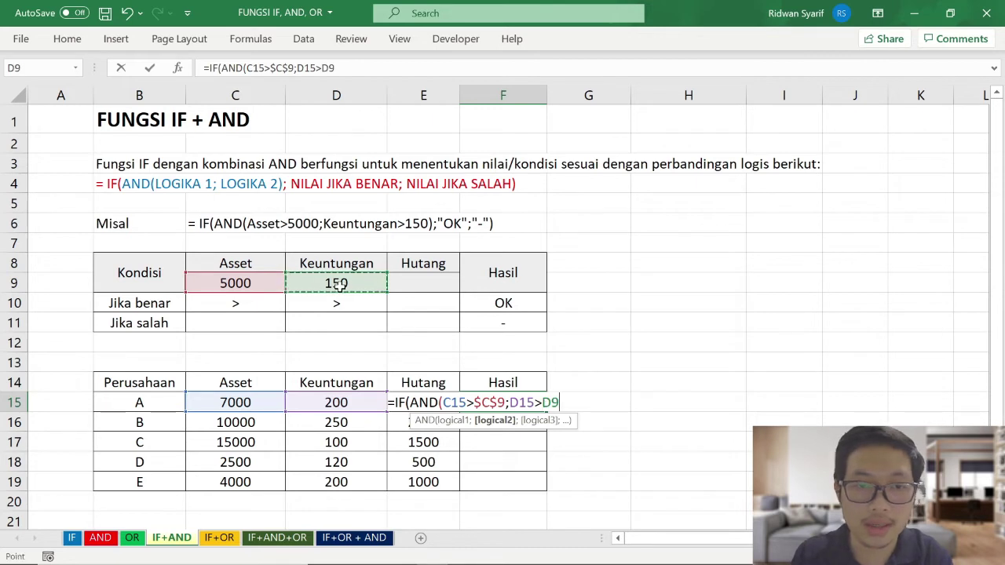
{"action": "key", "text": "F4"}
{"action": "type", "text": ")"}
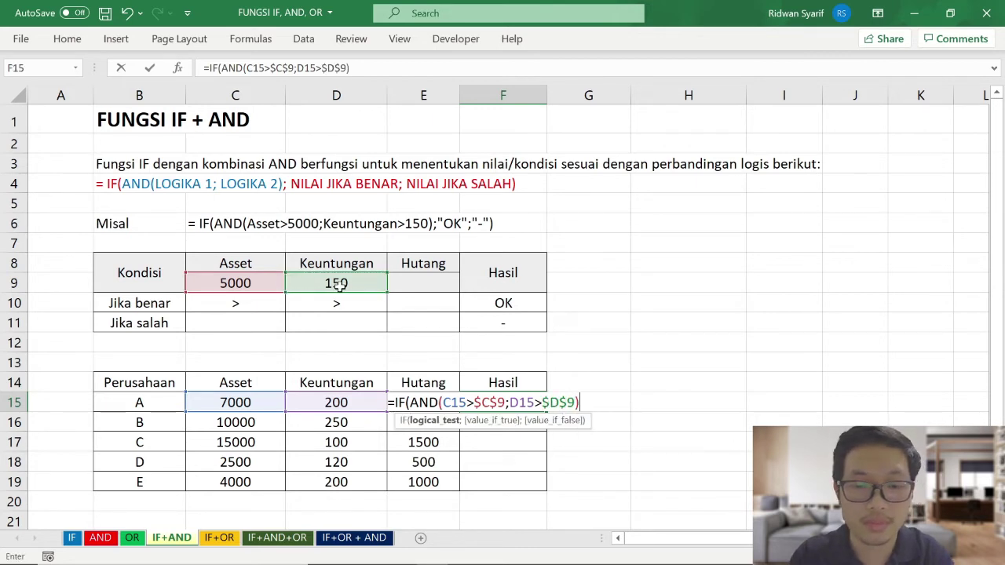
{"action": "type", "text": ";"}
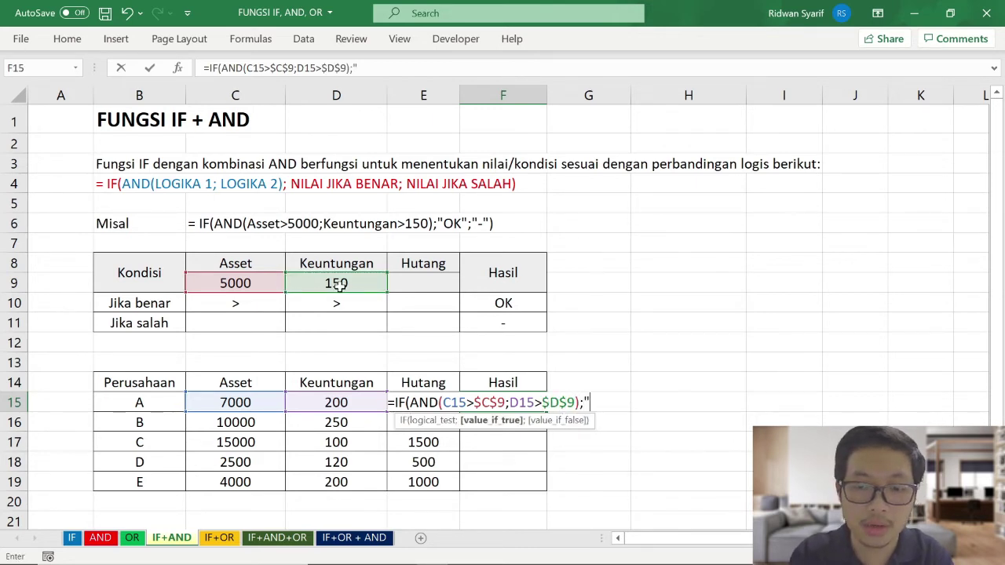
{"action": "type", "text": "OK"}
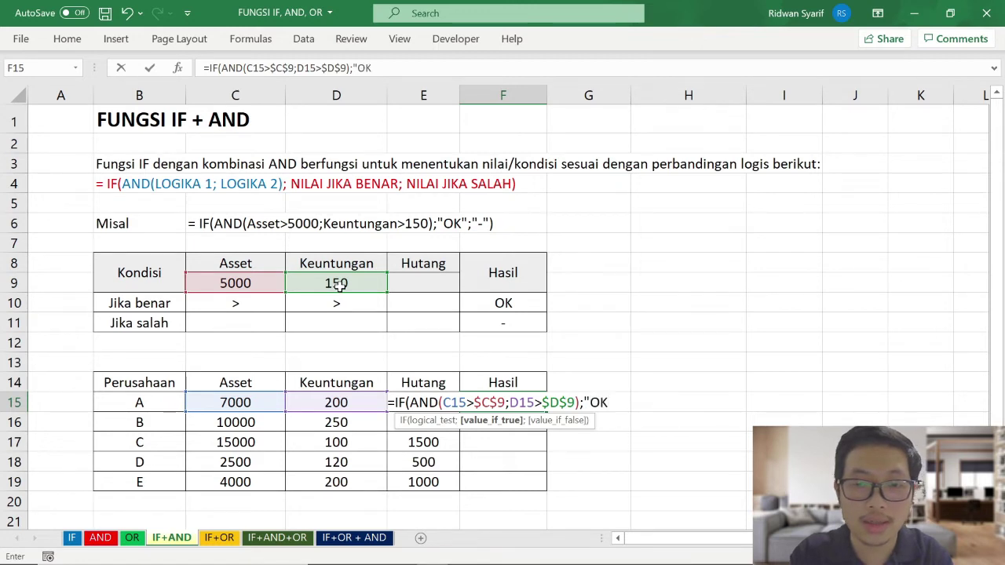
{"action": "type", "text": "\";\""}
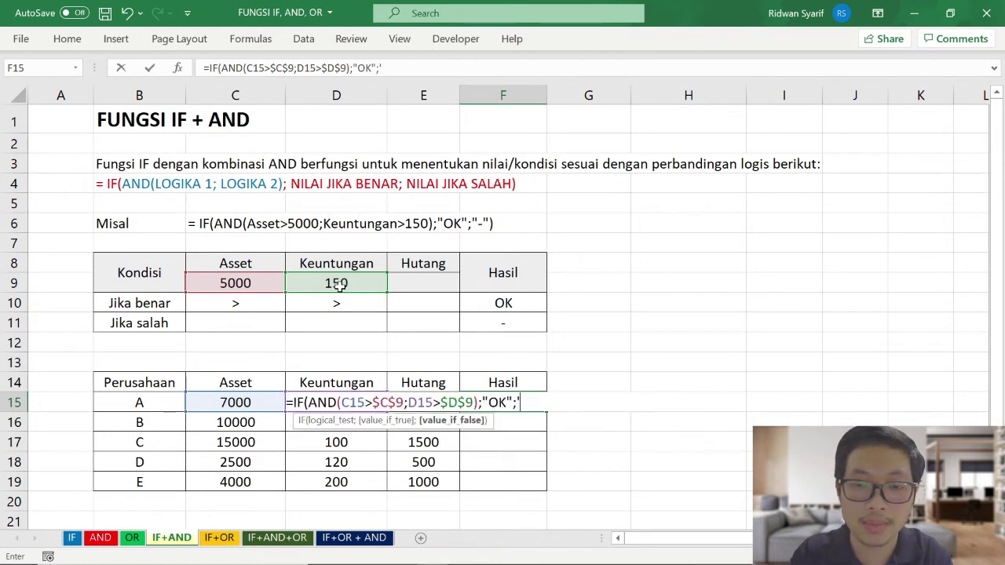
{"action": "type", "text": "\""}
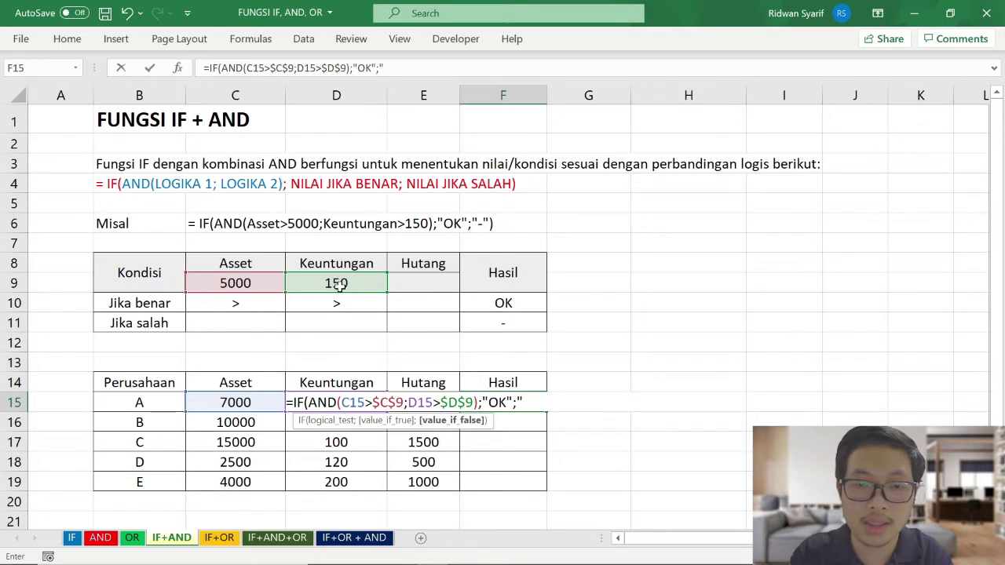
{"action": "type", "text": "-"}
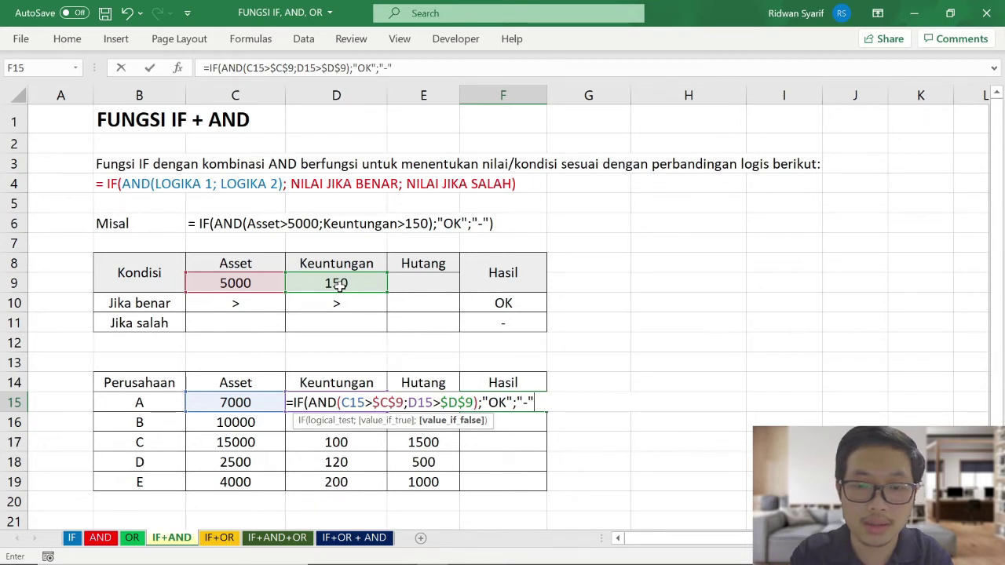
{"action": "type", "text": ")"}
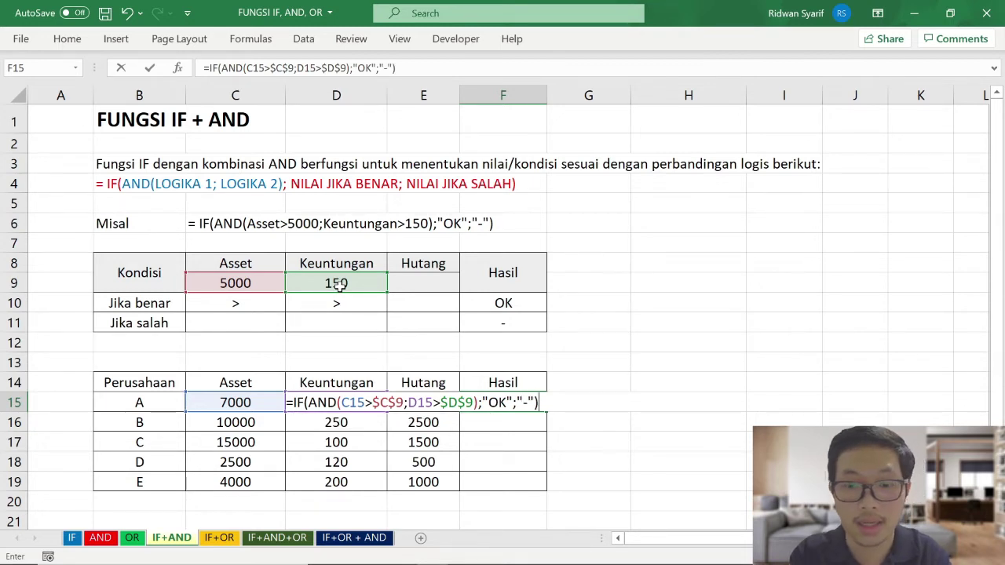
{"action": "key", "text": "Return"}
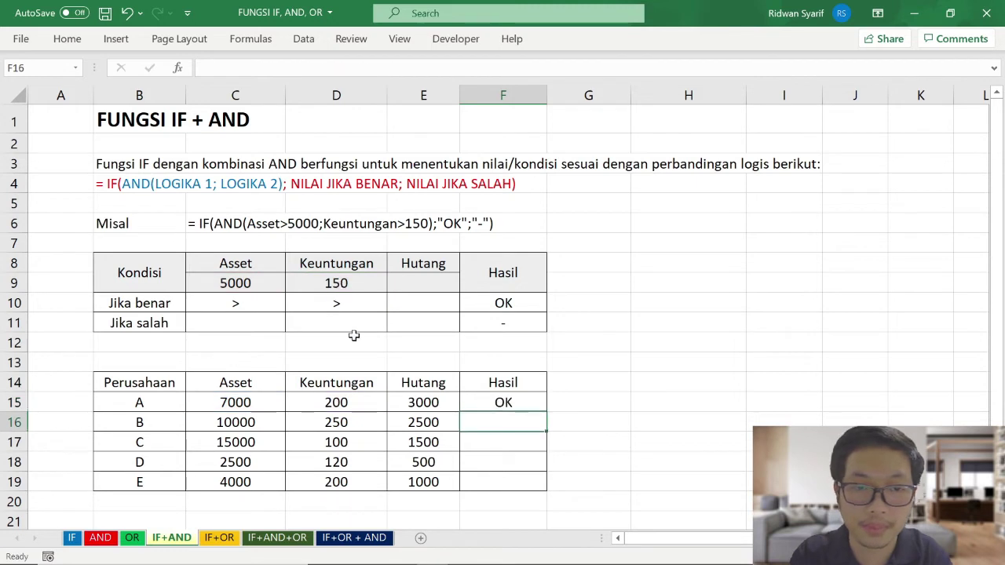
Copy the formula down to F19 and highlight companies A and B's OK rows
{"action": "left_click", "coordinate": [503, 403]}
{"action": "left_click_drag", "start_coordinate": [546, 412], "coordinate": [546, 487]}
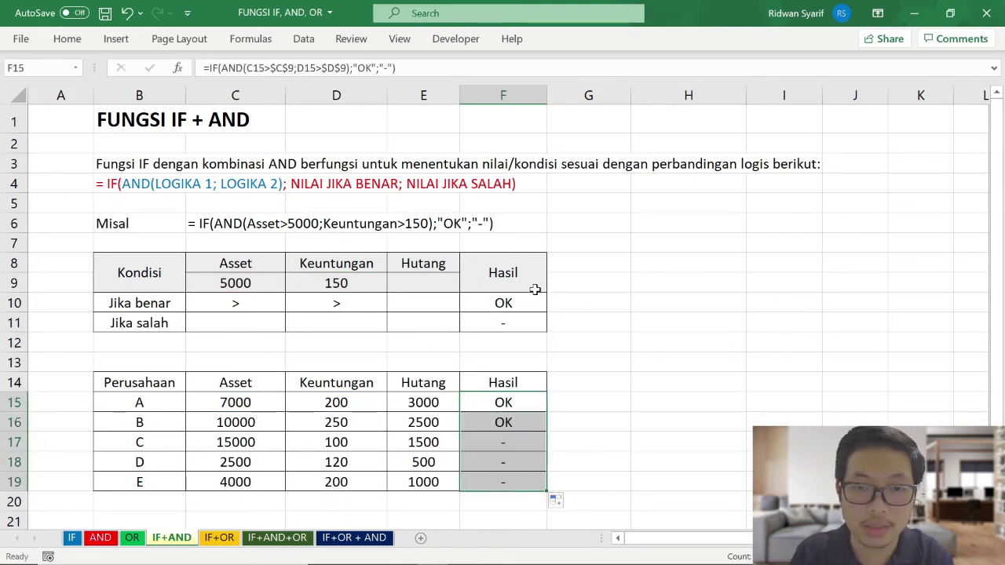
{"action": "left_click", "coordinate": [506, 398]}
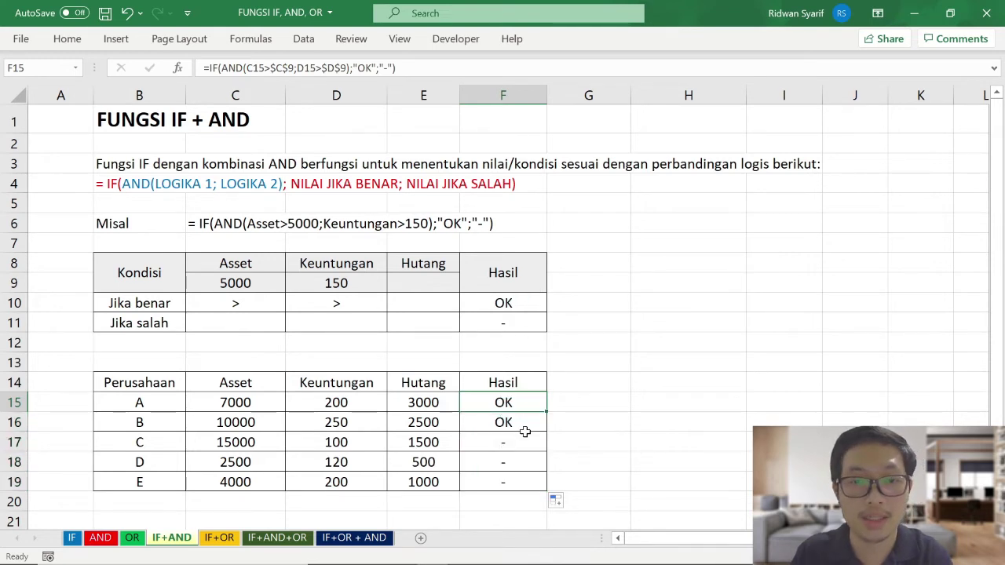
{"action": "left_click_drag", "start_coordinate": [506, 402], "coordinate": [506, 423]}
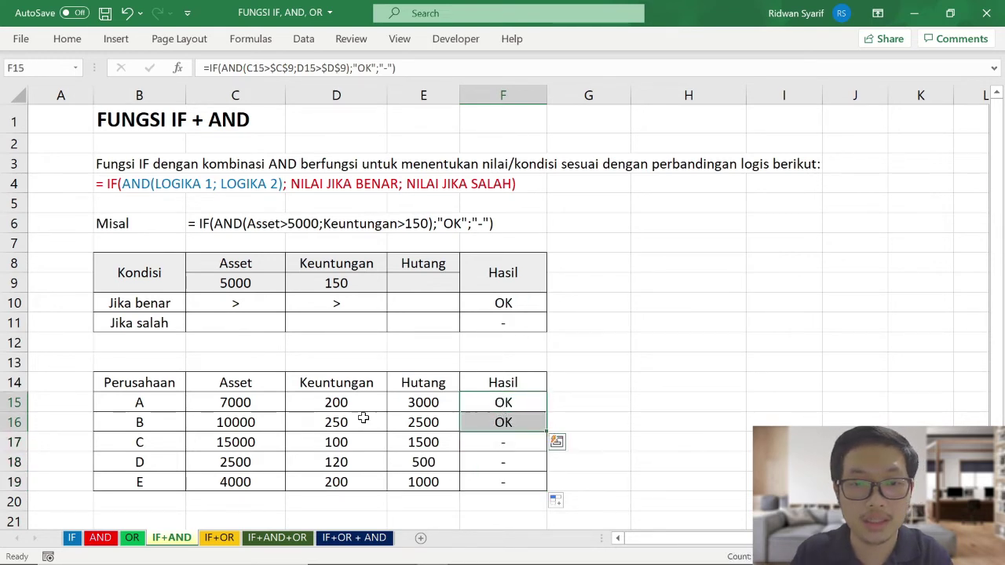
{"action": "left_click_drag", "start_coordinate": [115, 402], "coordinate": [504, 421]}
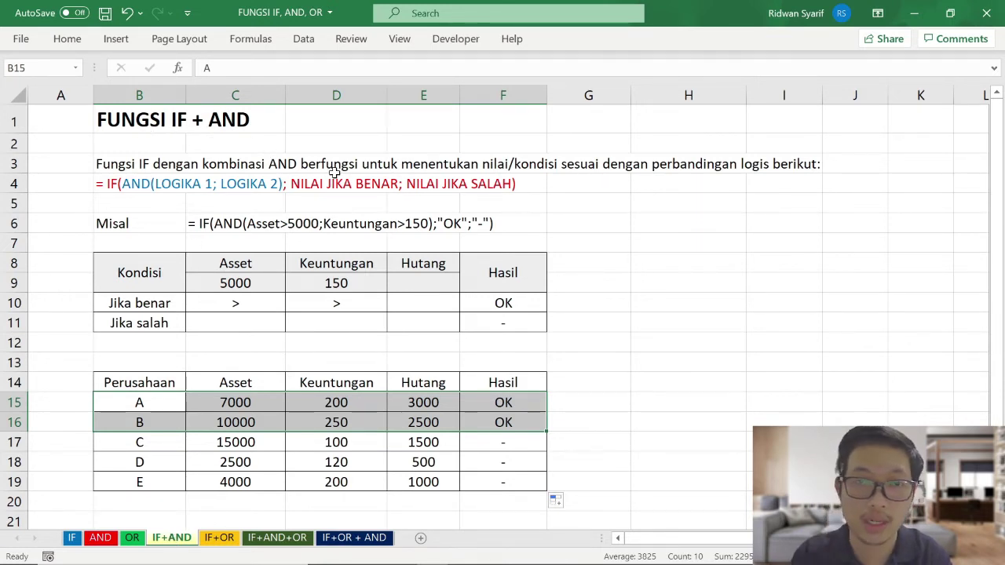
{"action": "left_click", "coordinate": [106, 545]}
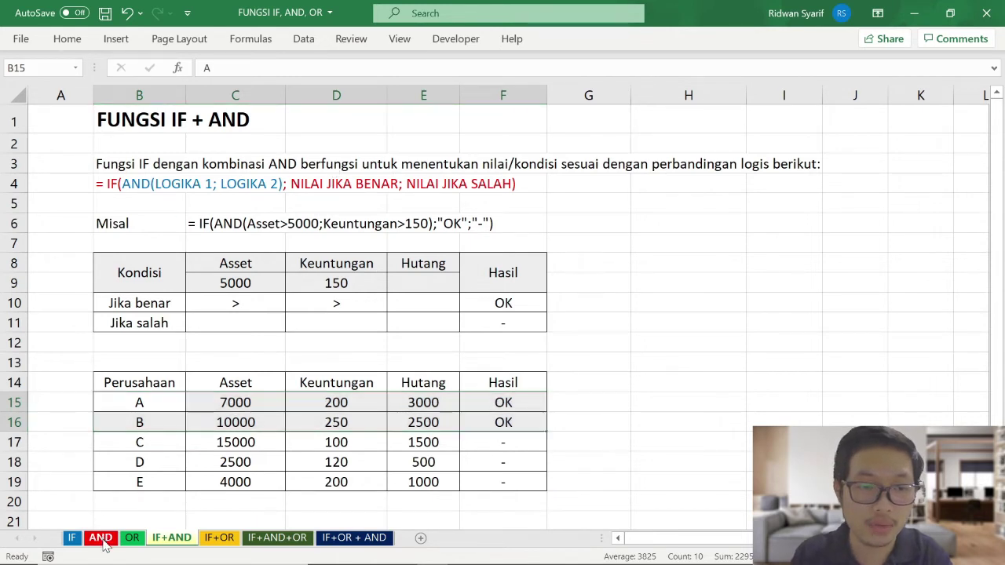
{"action": "left_click_drag", "start_coordinate": [507, 402], "coordinate": [524, 482]}
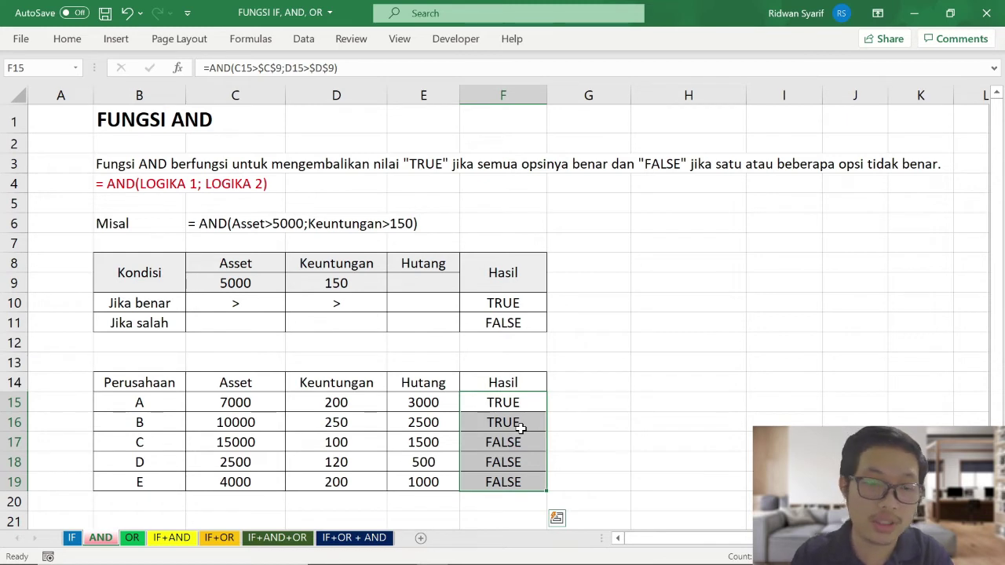
{"action": "left_click", "coordinate": [172, 540]}
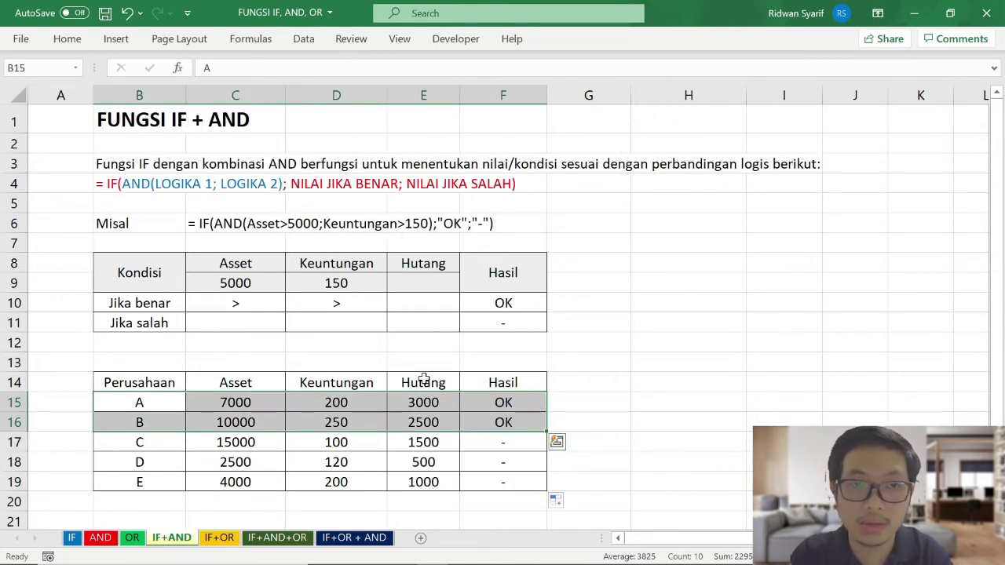
{"action": "left_click", "coordinate": [490, 403]}
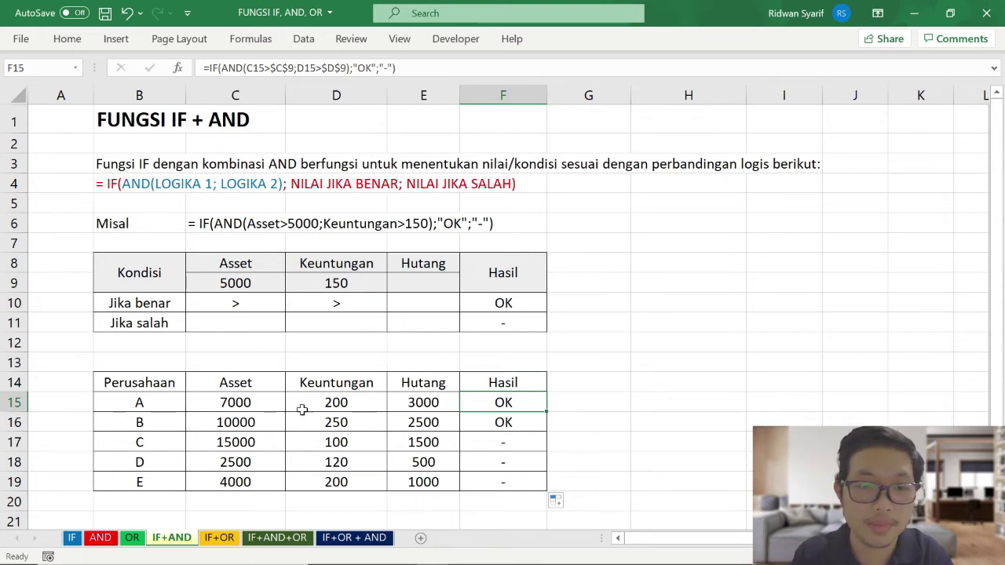
Switch to the IF+OR sheet, select F15, then check F11's false value
{"action": "left_click", "coordinate": [219, 539]}
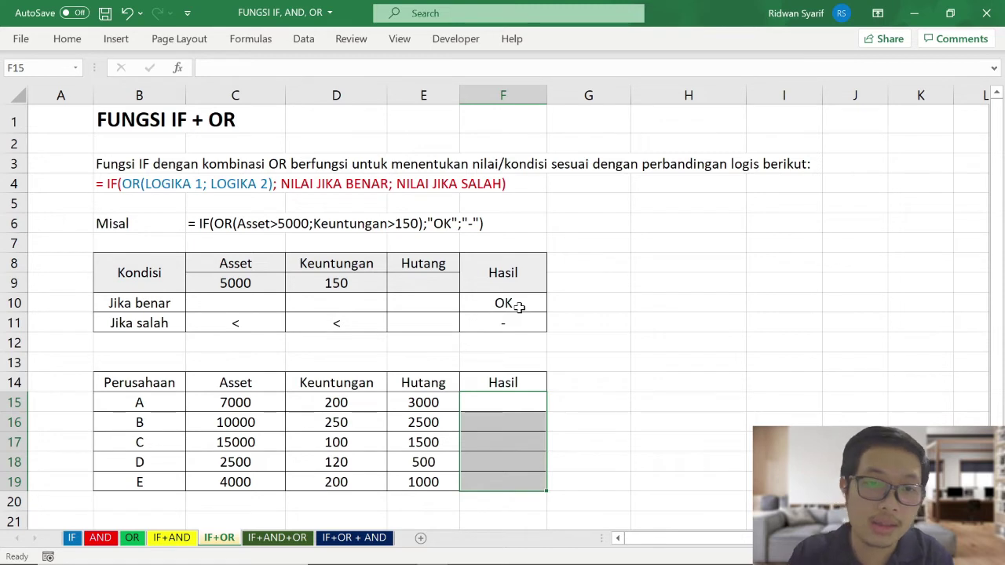
{"action": "left_click", "coordinate": [492, 401]}
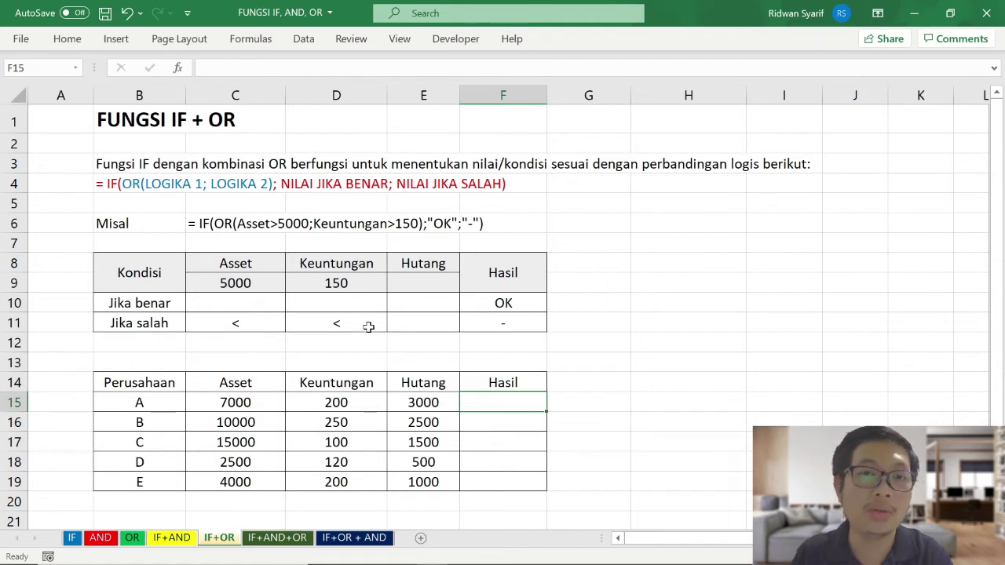
{"action": "left_click", "coordinate": [520, 320]}
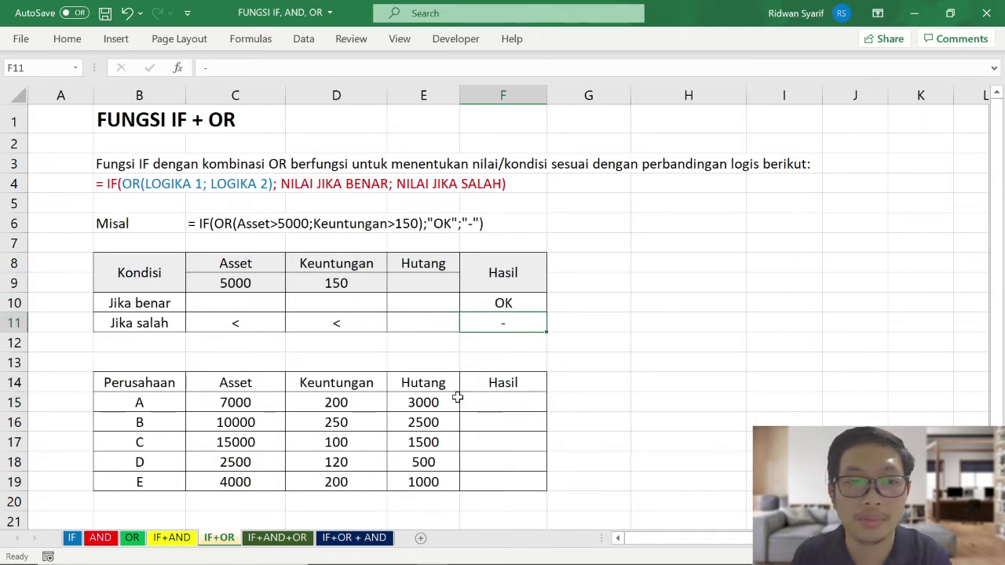
Enter =IF(OR(C15>$C$9;D15>$D$9);"OK";"-") in F15 so company A shows OK
{"action": "left_click", "coordinate": [496, 402]}
{"action": "type", "text": "="}
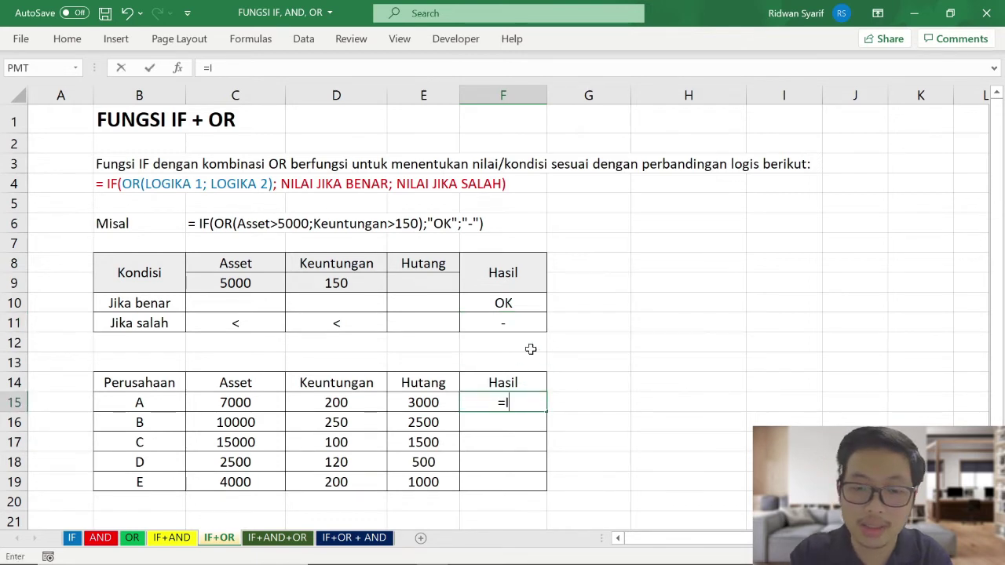
{"action": "type", "text": "IF(O"}
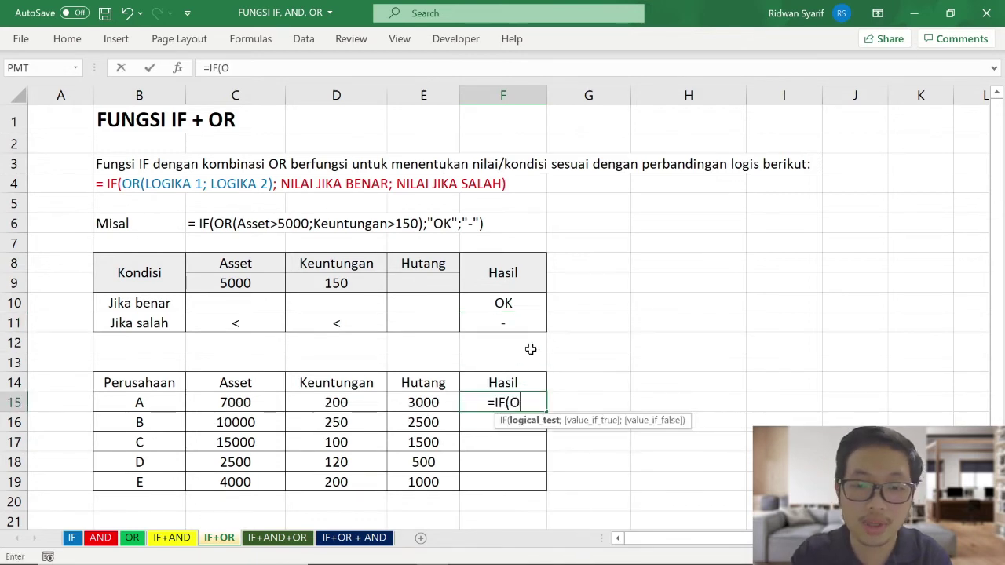
{"action": "type", "text": "R("}
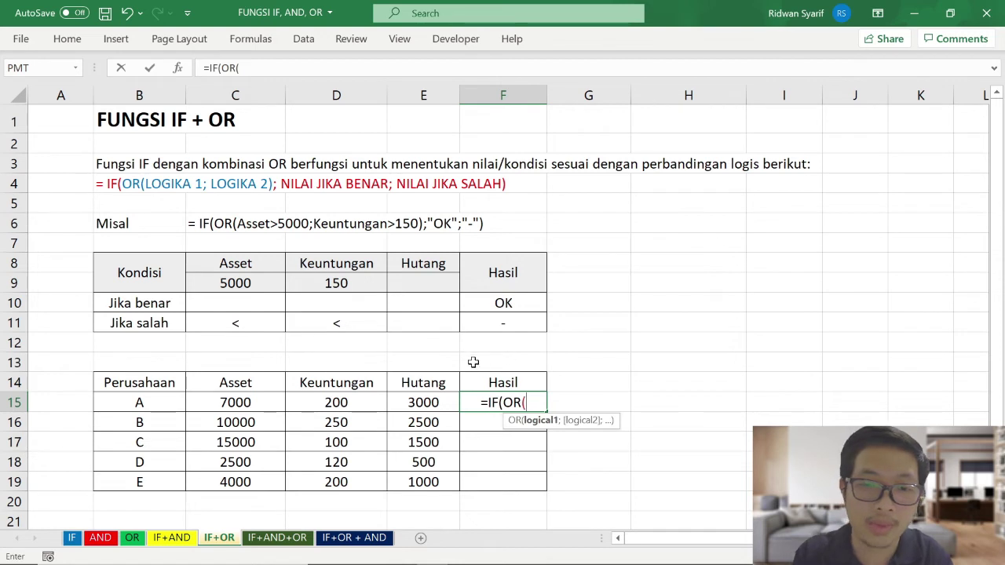
{"action": "left_click", "coordinate": [256, 404]}
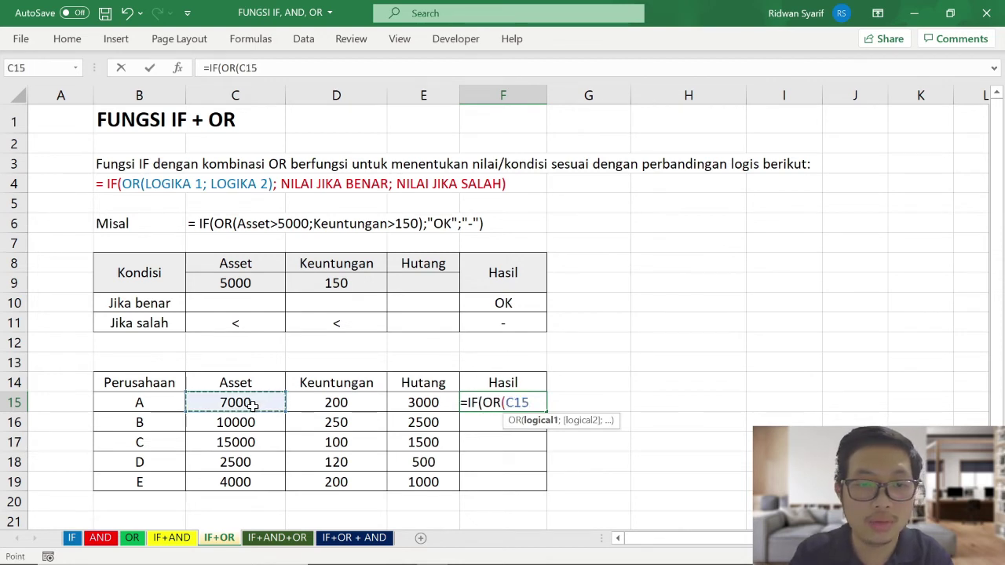
{"action": "type", "text": ">"}
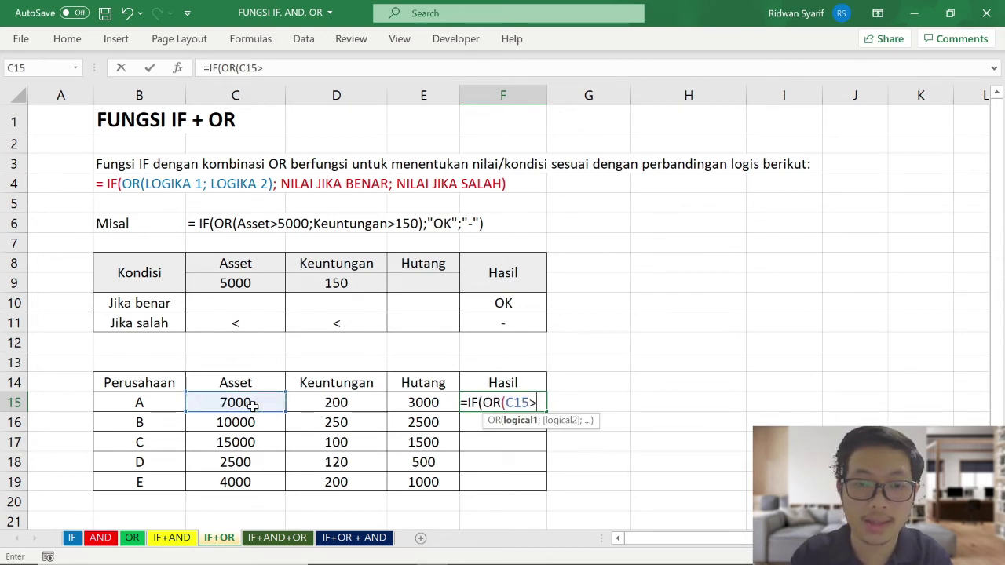
{"action": "left_click", "coordinate": [209, 286]}
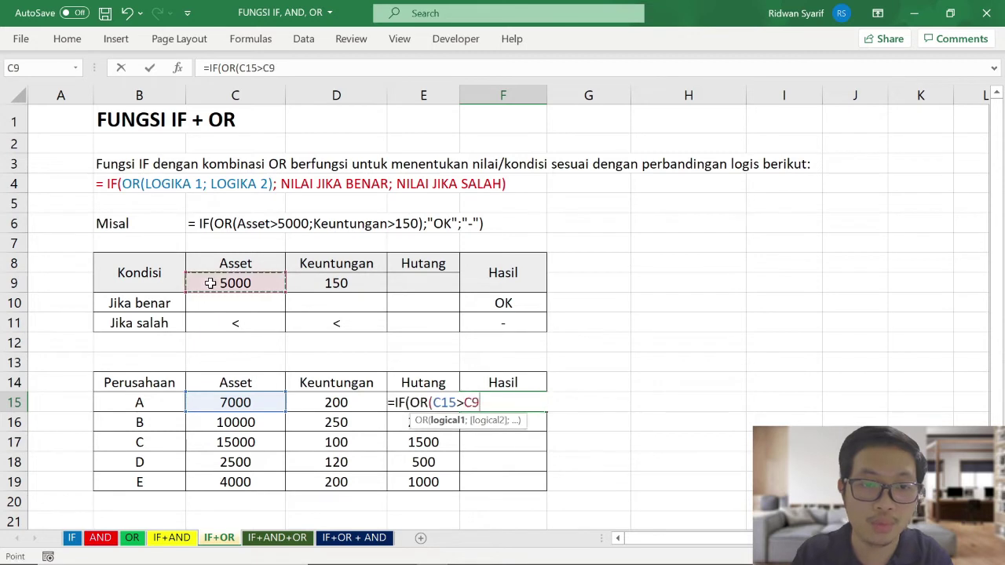
{"action": "key", "text": "F4"}
{"action": "type", "text": "$C$9;"}
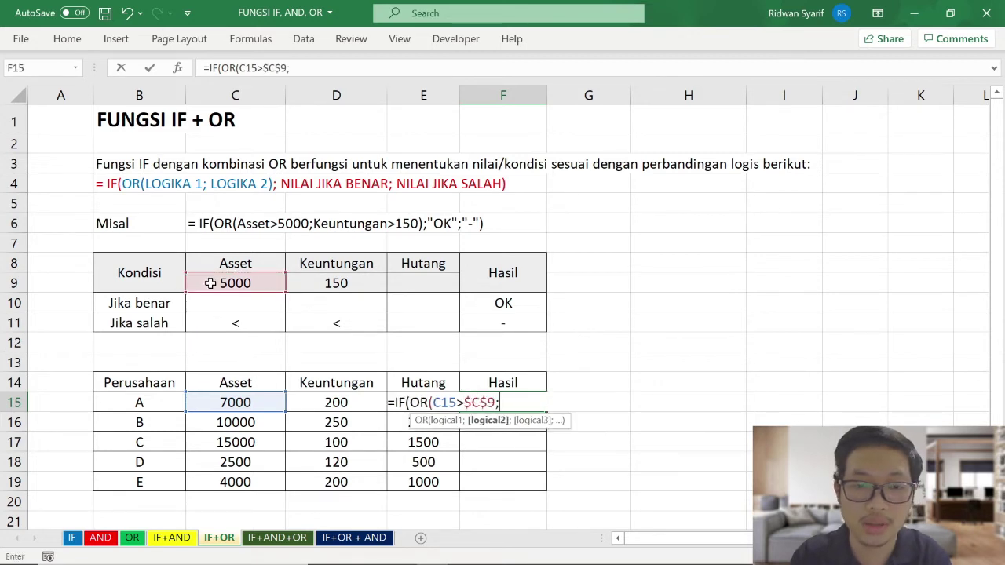
{"action": "left_click", "coordinate": [311, 401]}
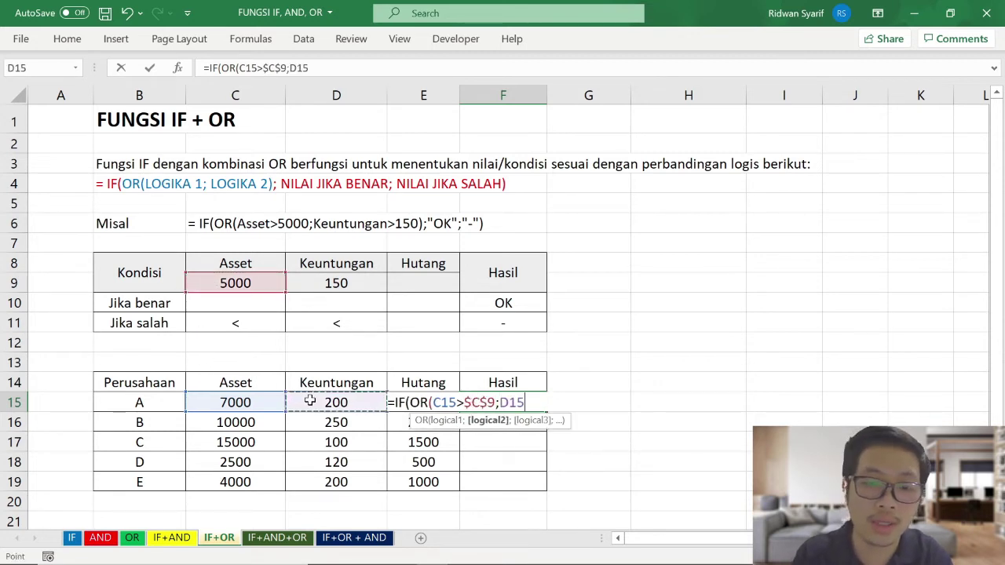
{"action": "type", "text": ">"}
{"action": "left_click", "coordinate": [314, 285]}
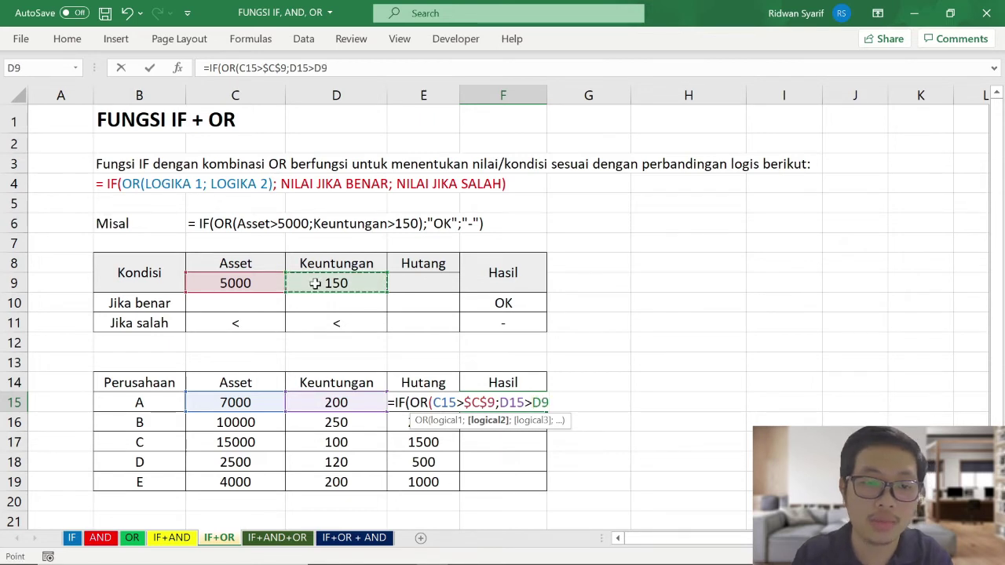
{"action": "key", "text": "F4"}
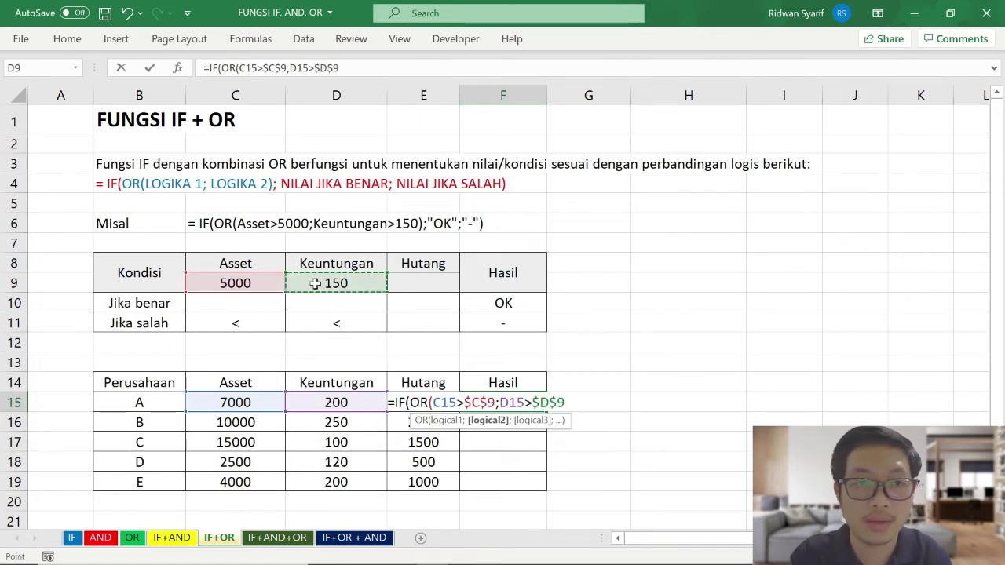
{"action": "type", "text": ")"}
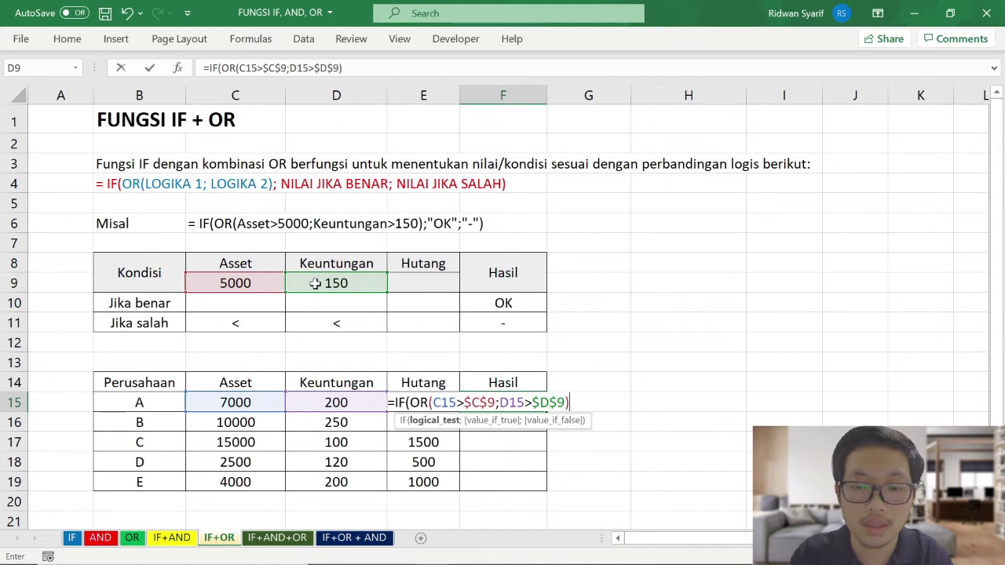
{"action": "type", "text": ";\""}
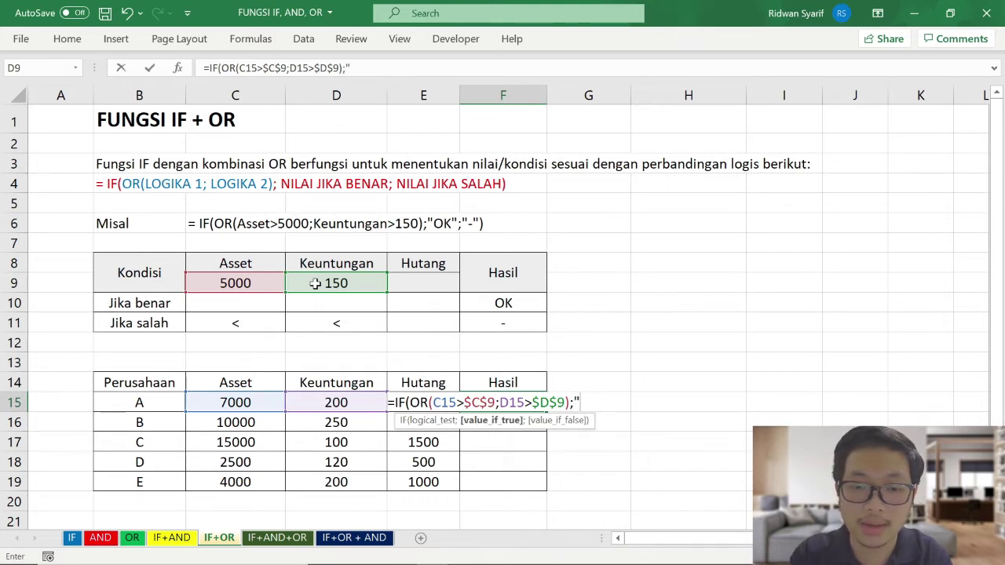
{"action": "type", "text": "OK\""}
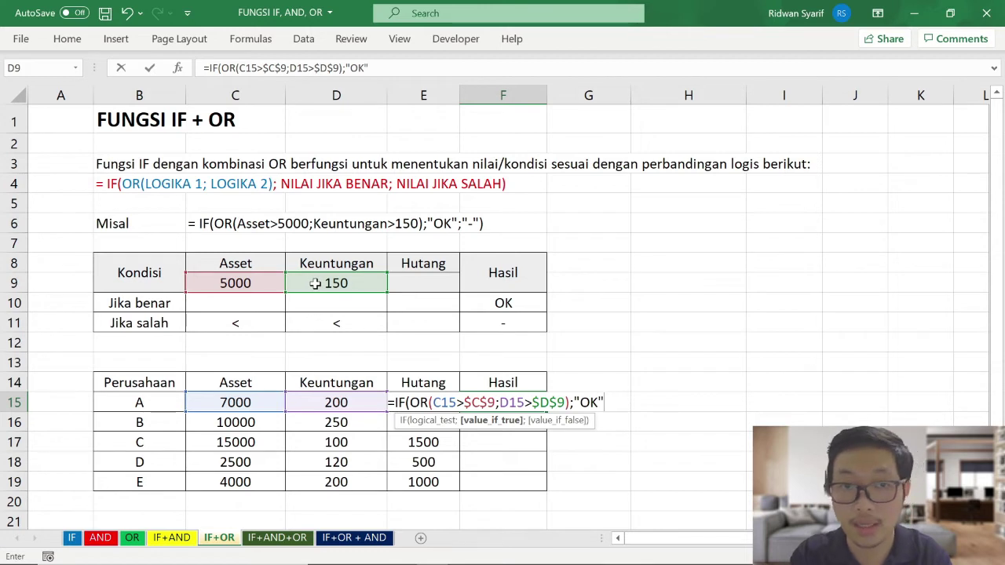
{"action": "type", "text": ";\""}
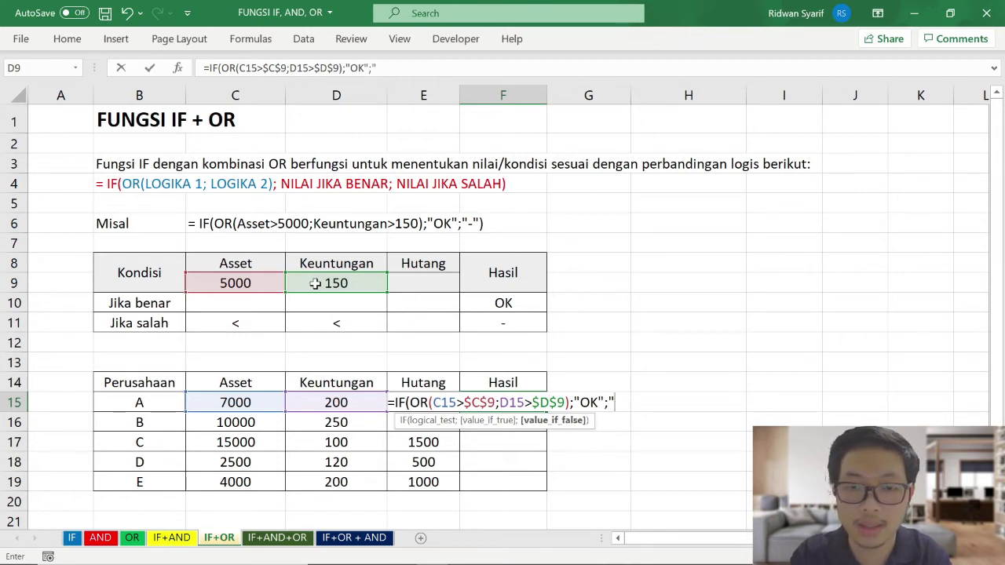
{"action": "type", "text": "-"}
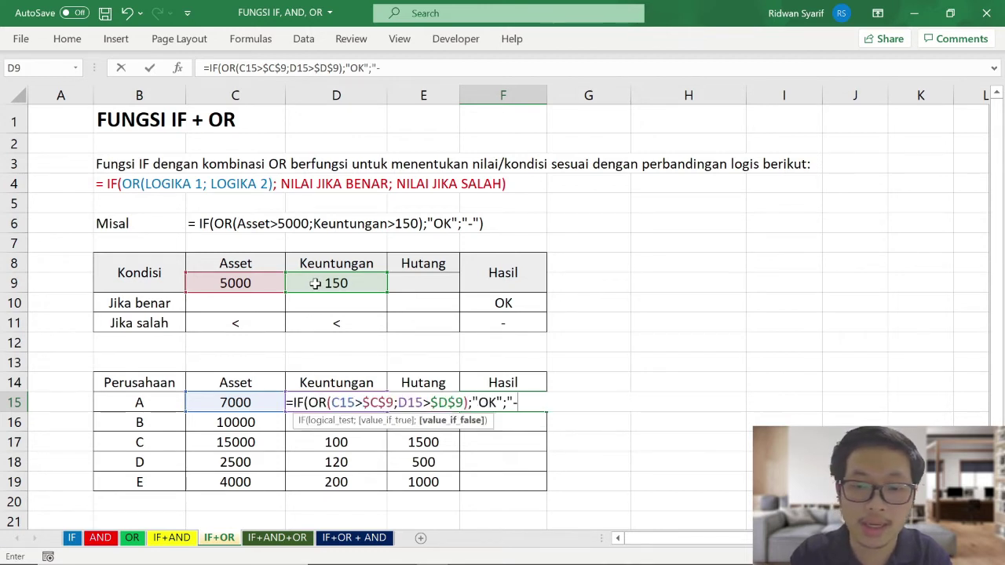
{"action": "type", "text": "\")"}
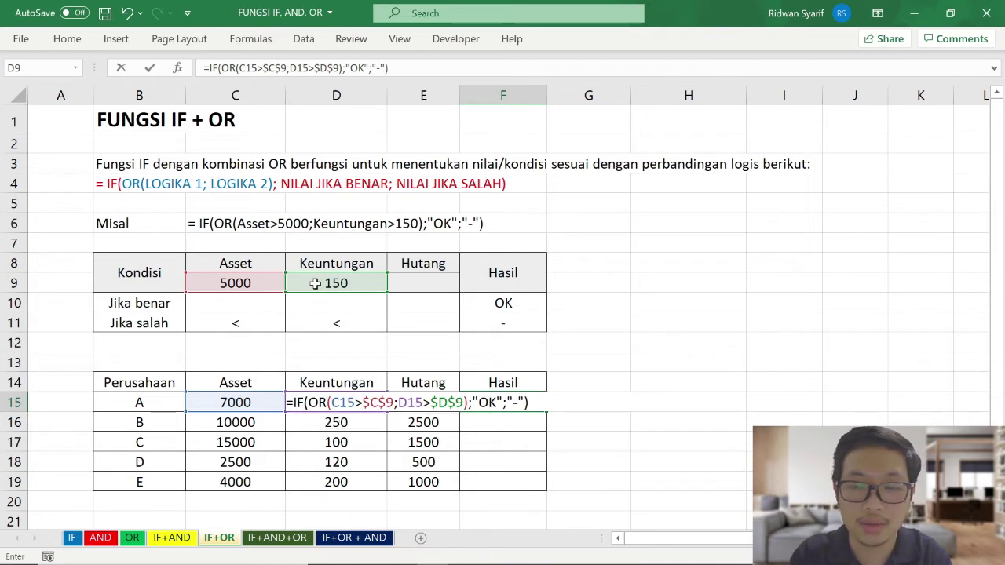
{"action": "key", "text": "Return"}
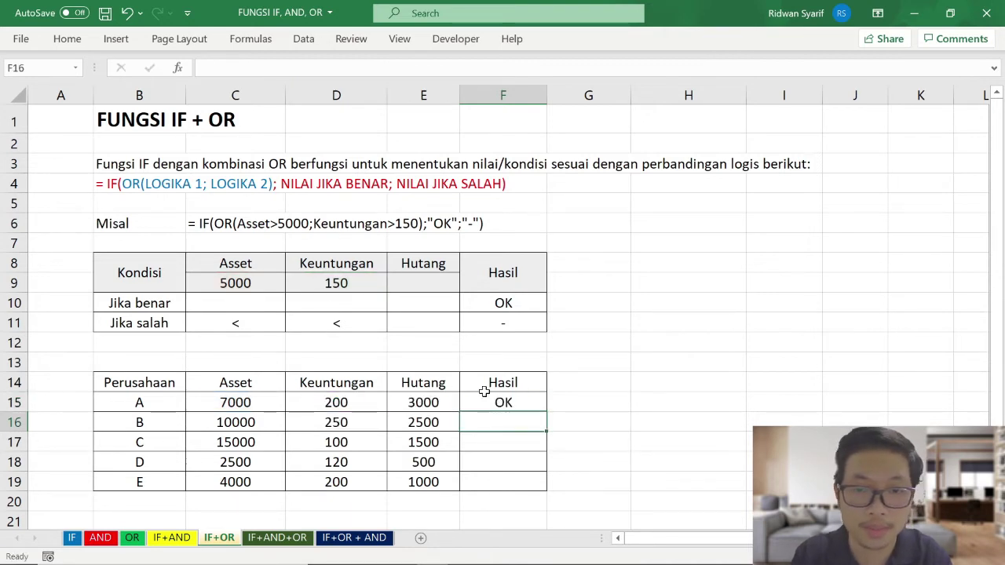
Copy the IF+OR formula from F15 down to F19, then select F15:F19 on the OR sheet
{"action": "left_click", "coordinate": [507, 396]}
{"action": "left_click_drag", "start_coordinate": [550, 409], "coordinate": [545, 487]}
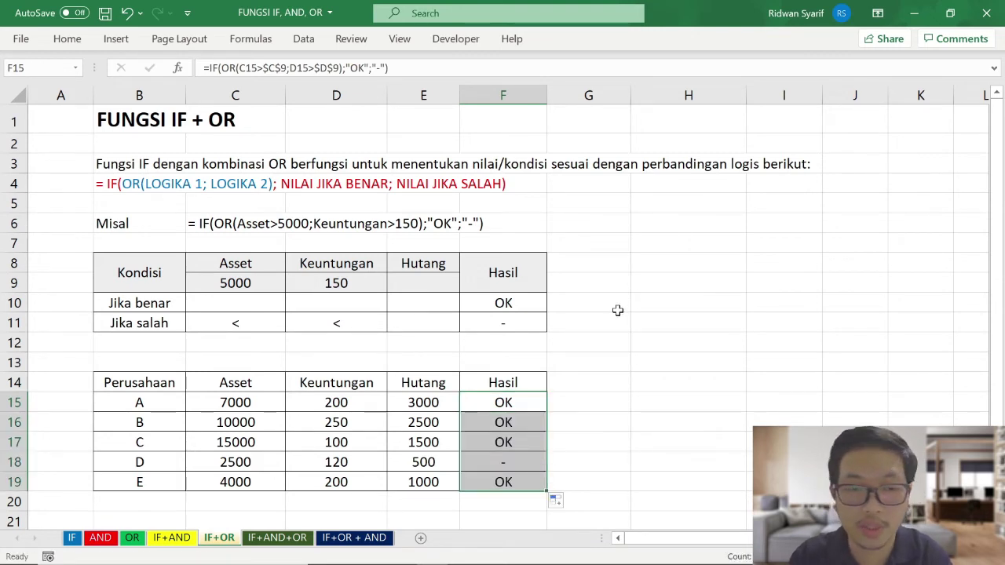
{"action": "left_click", "coordinate": [133, 542]}
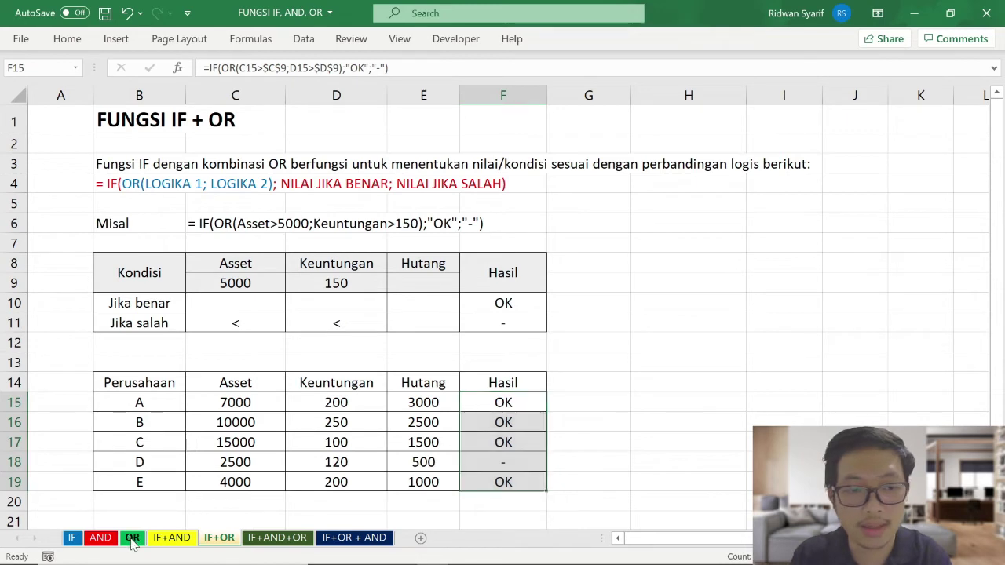
{"action": "left_click", "coordinate": [134, 541]}
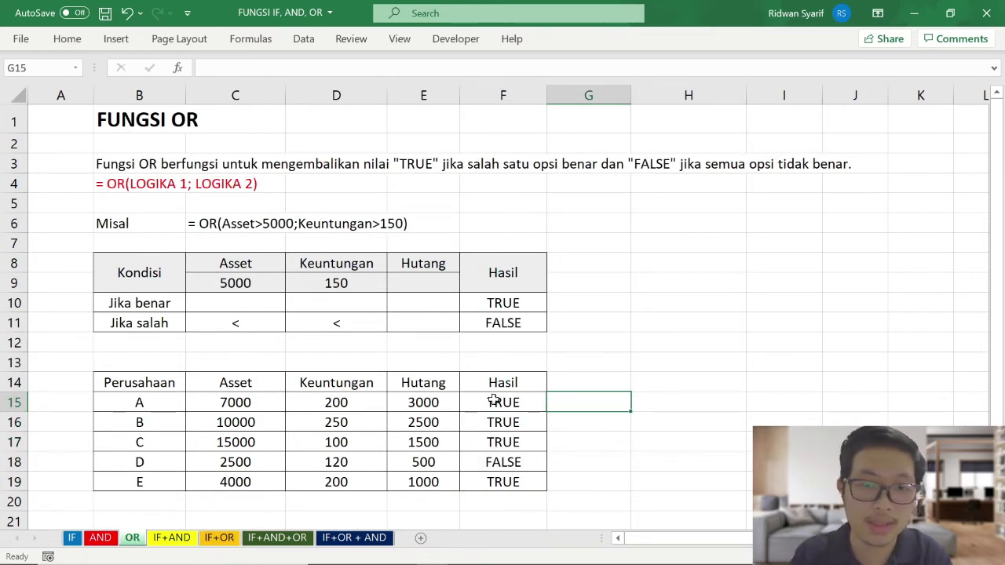
{"action": "left_click_drag", "start_coordinate": [493, 400], "coordinate": [493, 481]}
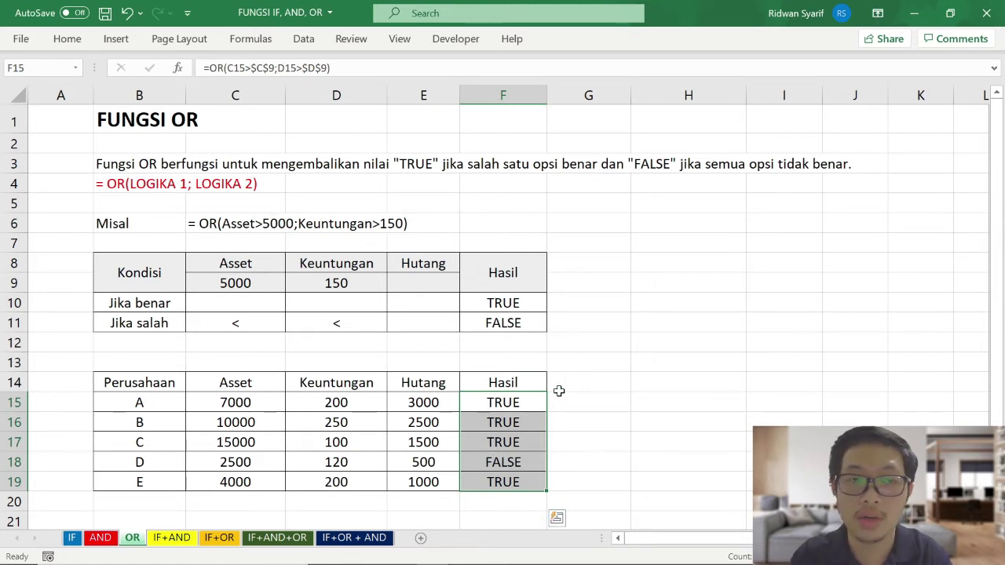
Back on IF+OR, review F16's copied formula and company D's dash, then open IF+AND+OR
{"action": "left_click", "coordinate": [211, 541]}
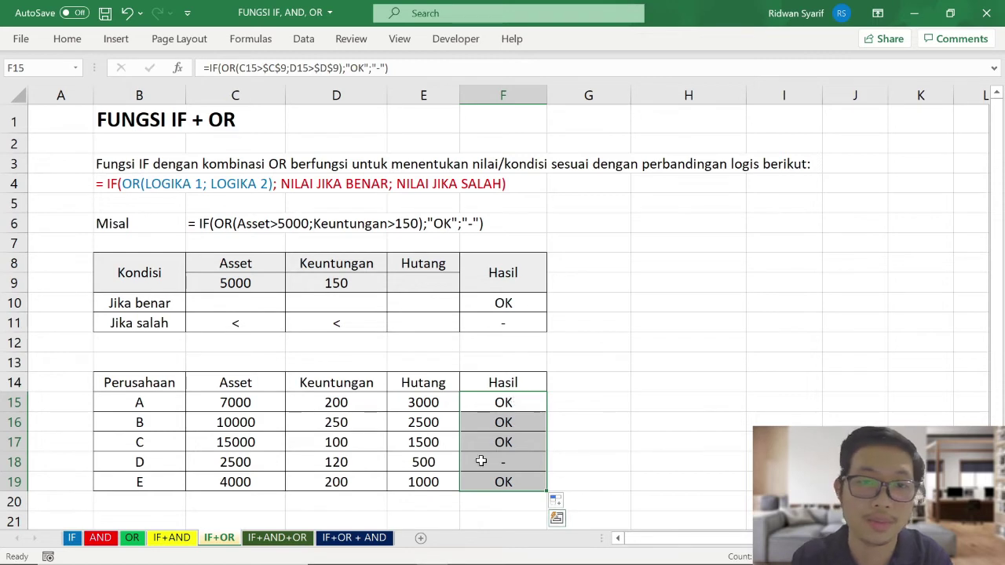
{"action": "left_click", "coordinate": [490, 424]}
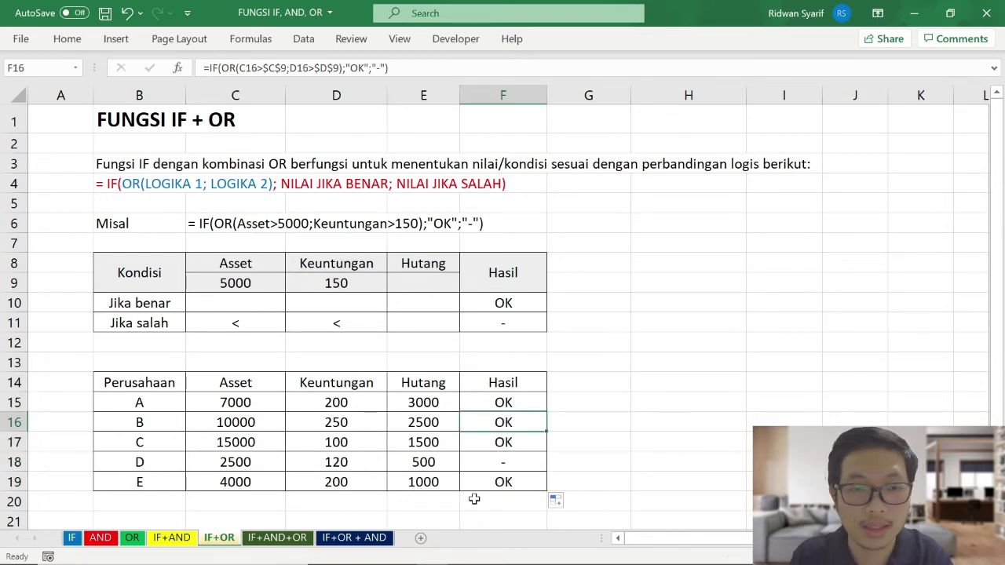
{"action": "left_click", "coordinate": [17, 463]}
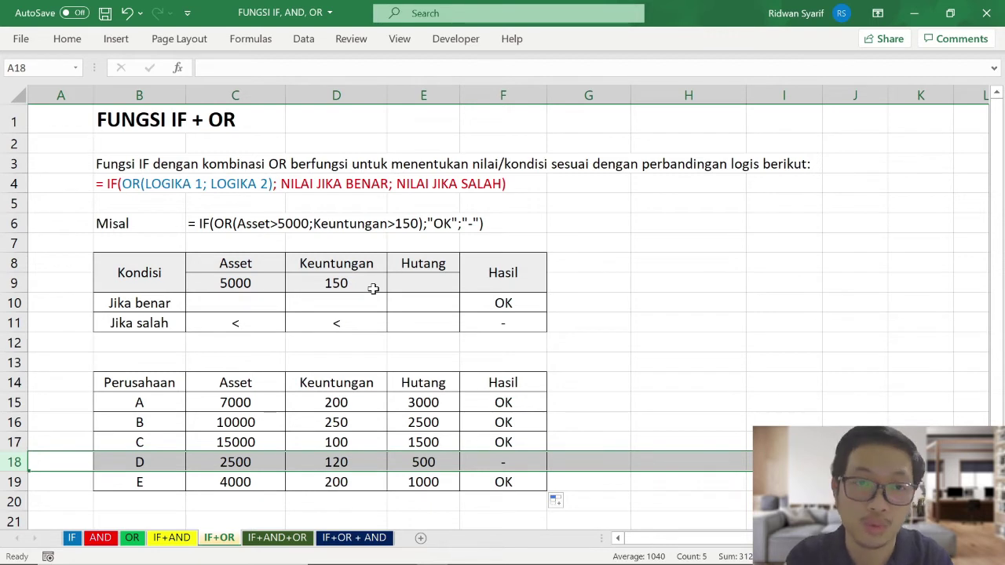
{"action": "left_click", "coordinate": [677, 342]}
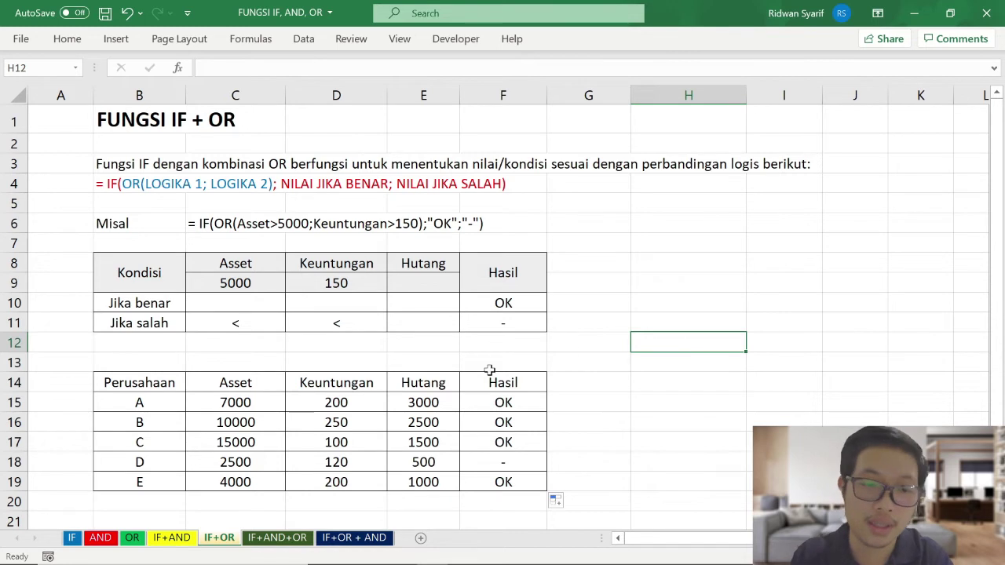
{"action": "left_click", "coordinate": [257, 542]}
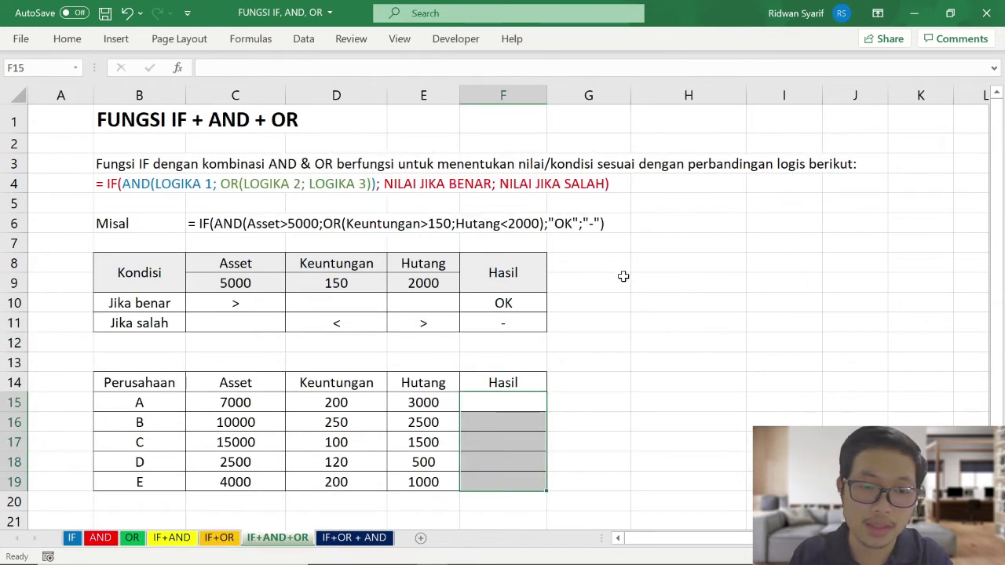
{"action": "left_click", "coordinate": [619, 272]}
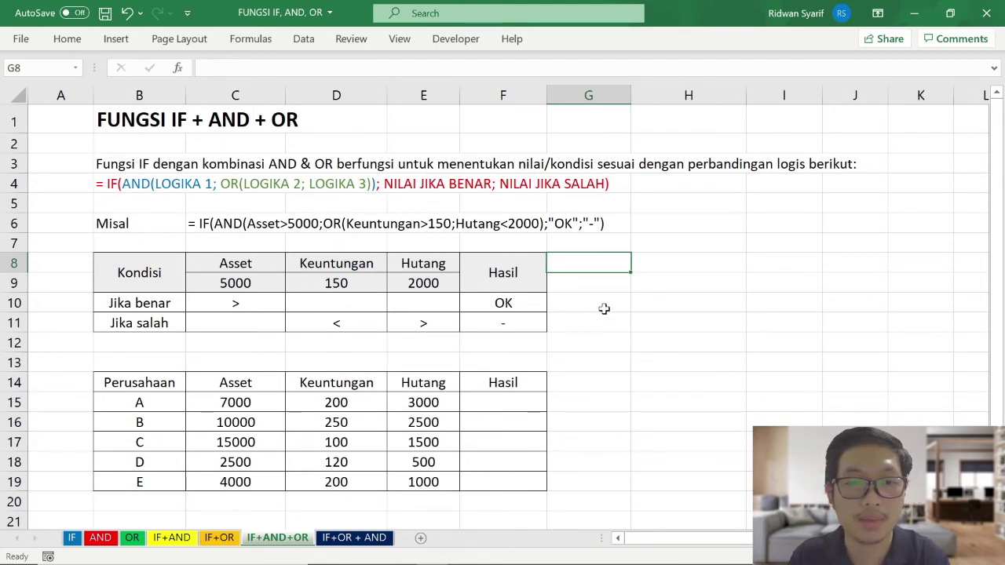
{"action": "left_click", "coordinate": [237, 309]}
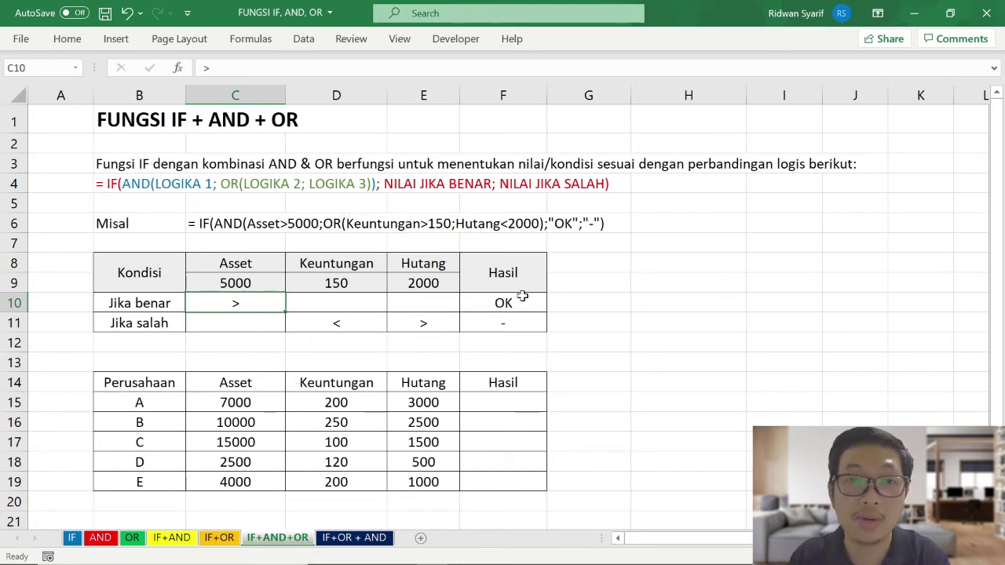
In F15, begin =IF(AND(C15>$C$9 to test company A's Asset against the 5000 threshold
{"action": "left_click", "coordinate": [526, 404]}
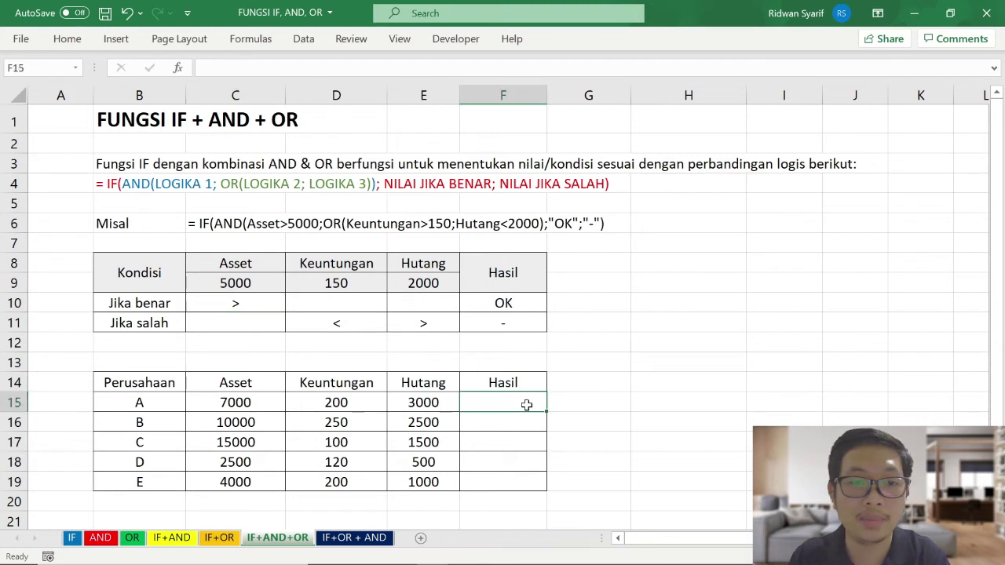
{"action": "type", "text": "=IF"}
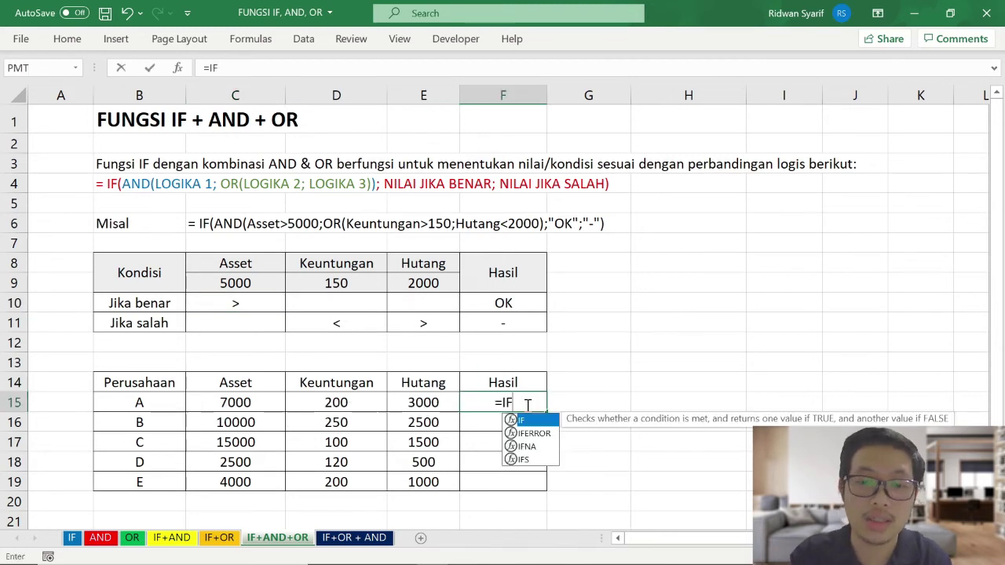
{"action": "type", "text": "("}
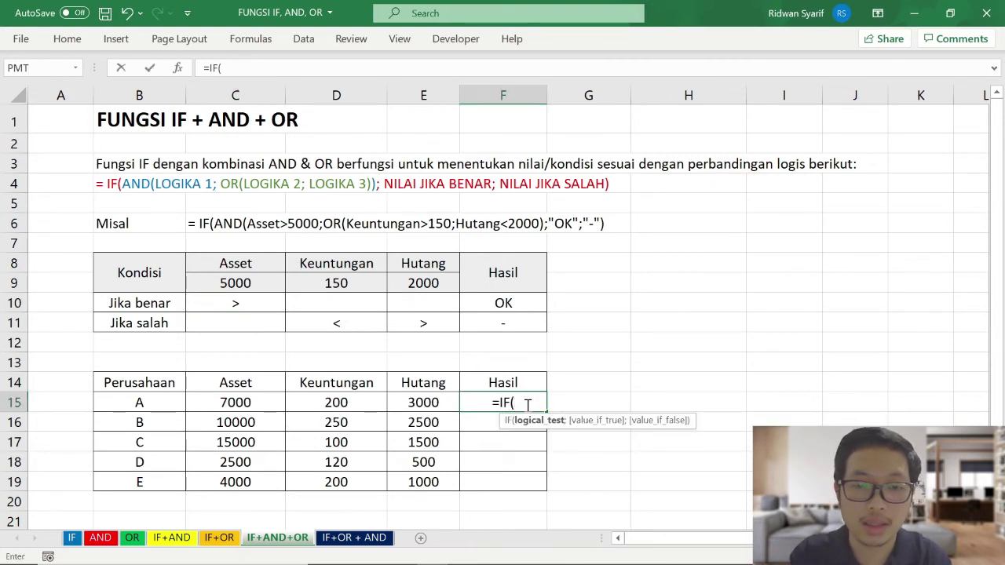
{"action": "type", "text": "AND"}
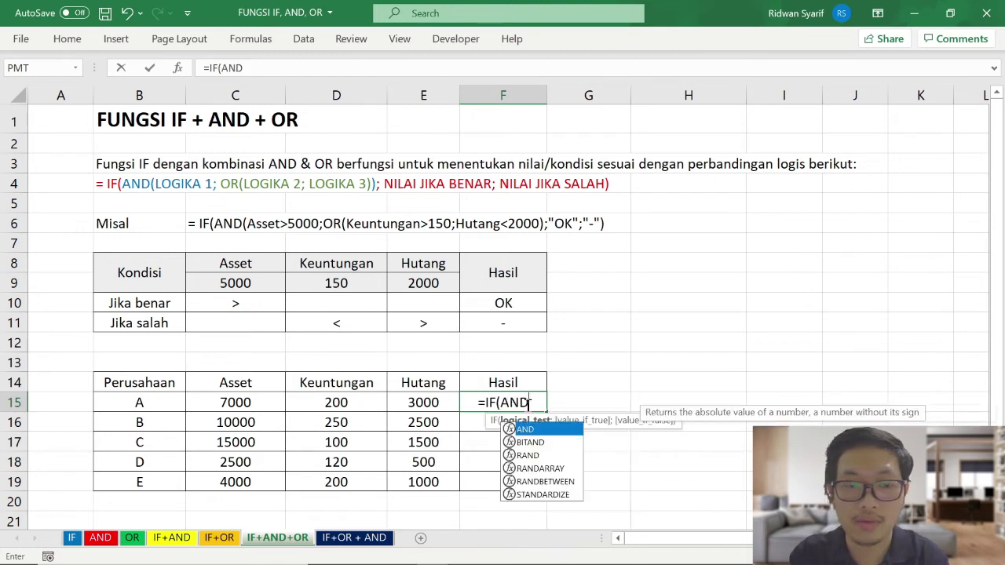
{"action": "type", "text": "("}
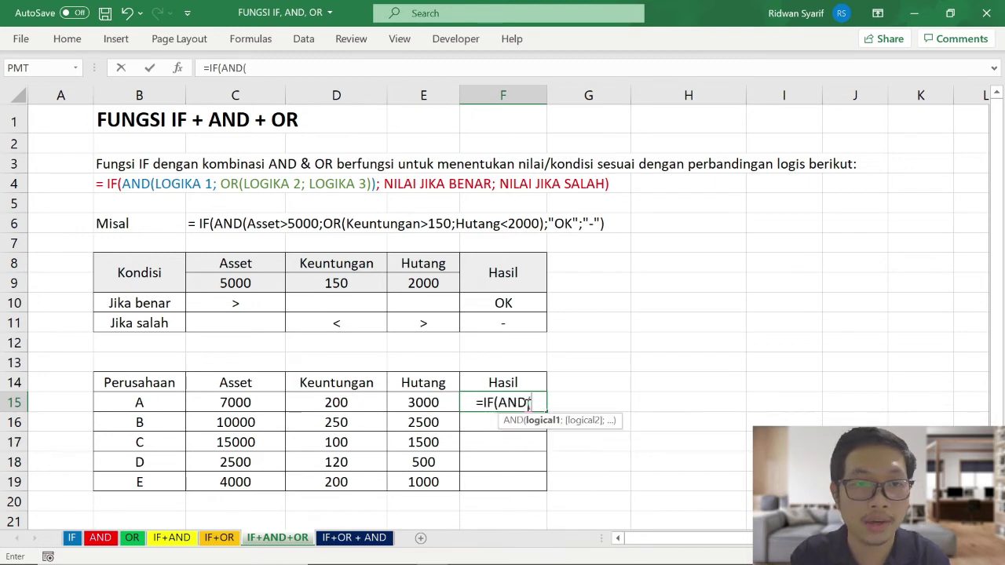
{"action": "left_click", "coordinate": [263, 399]}
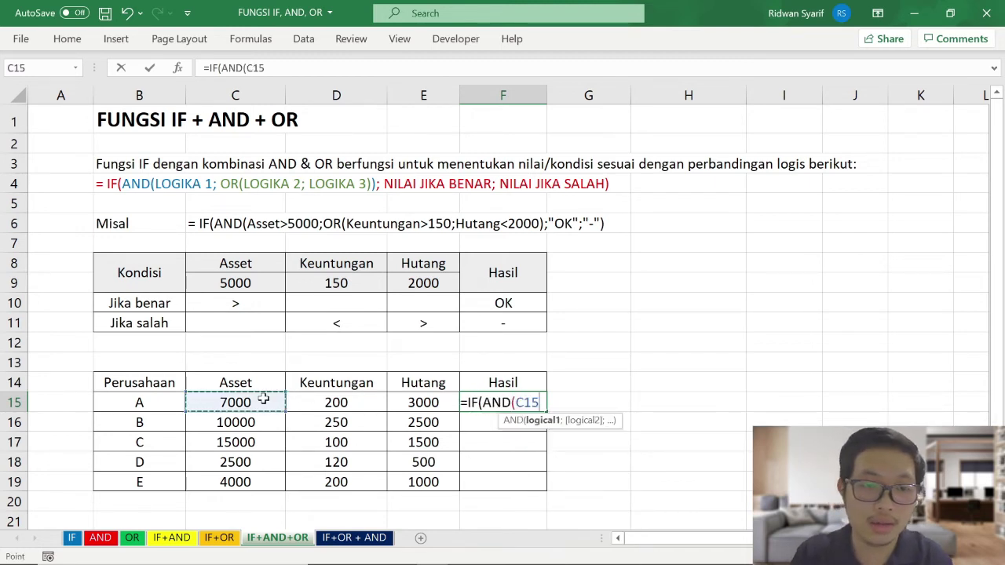
{"action": "type", "text": ">"}
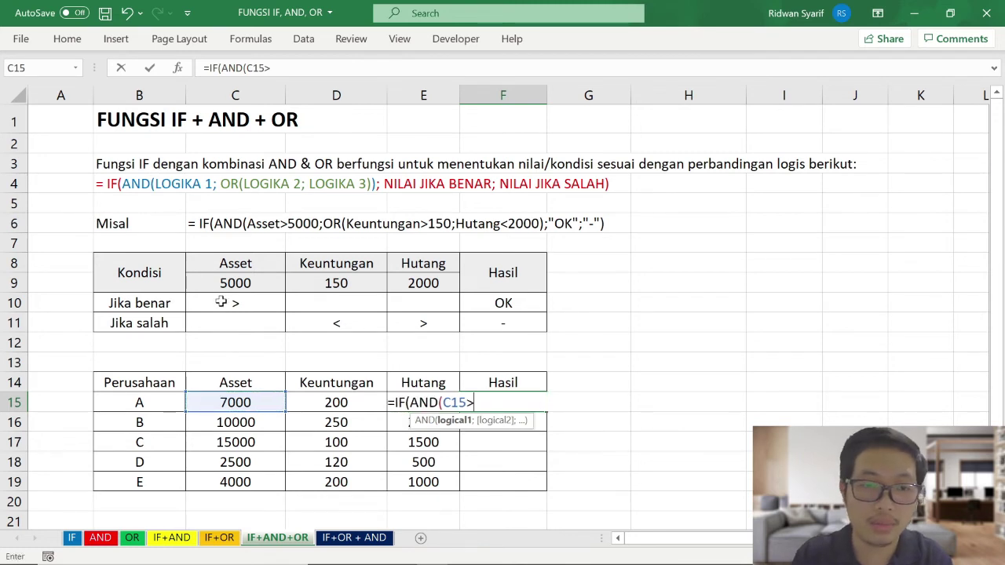
{"action": "left_click", "coordinate": [225, 283]}
{"action": "key", "text": "F4"}
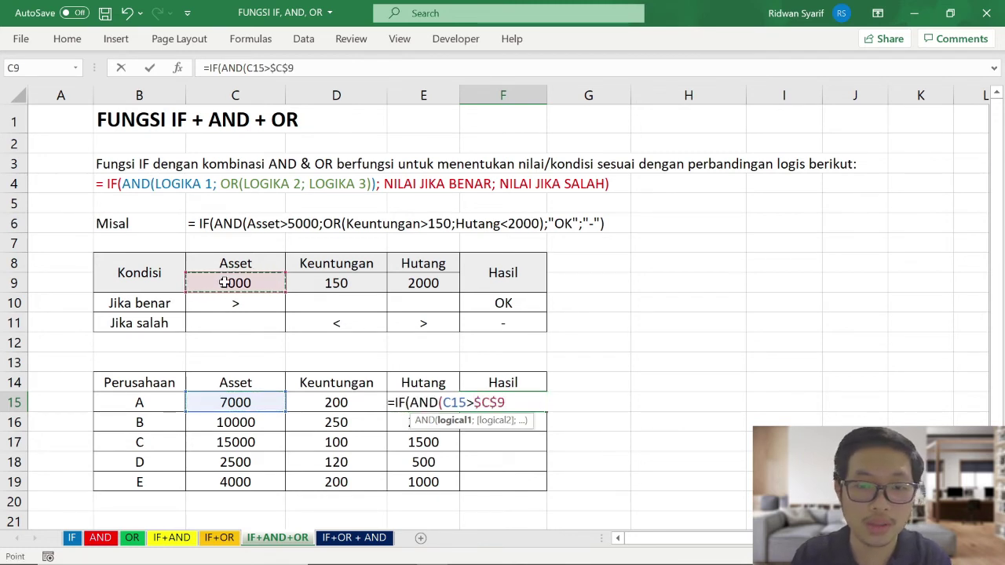
Add the OR(D15>$D$9;E15<$E$9) test and the "OK"/"-" results to the formula
{"action": "type", "text": ";OR"}
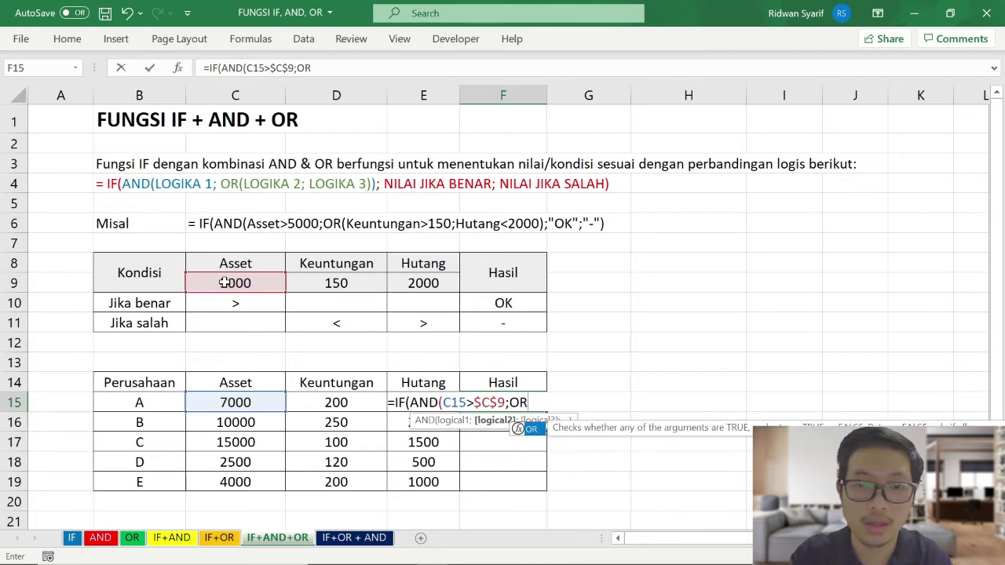
{"action": "type", "text": "("}
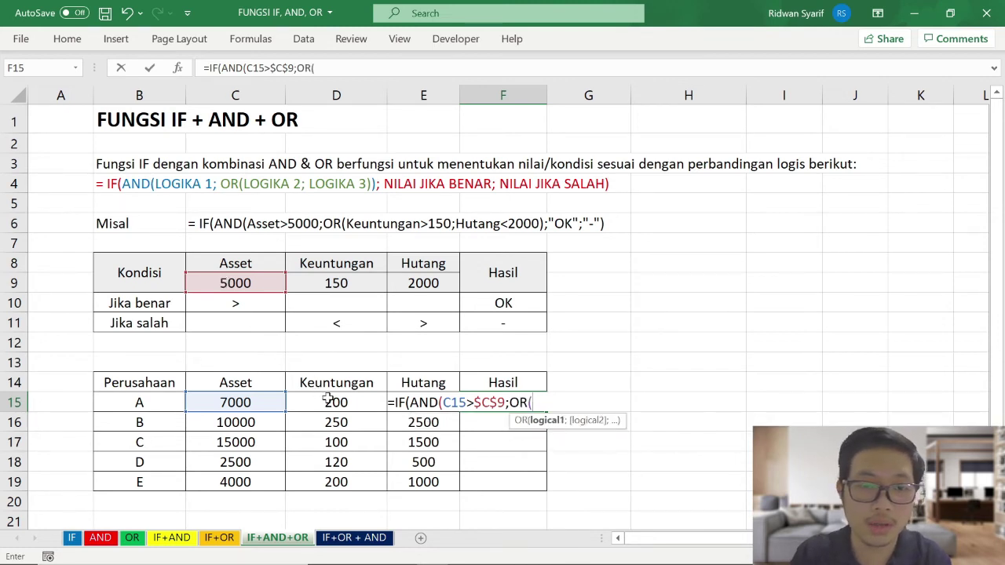
{"action": "left_click", "coordinate": [328, 399]}
{"action": "type", "text": ">"}
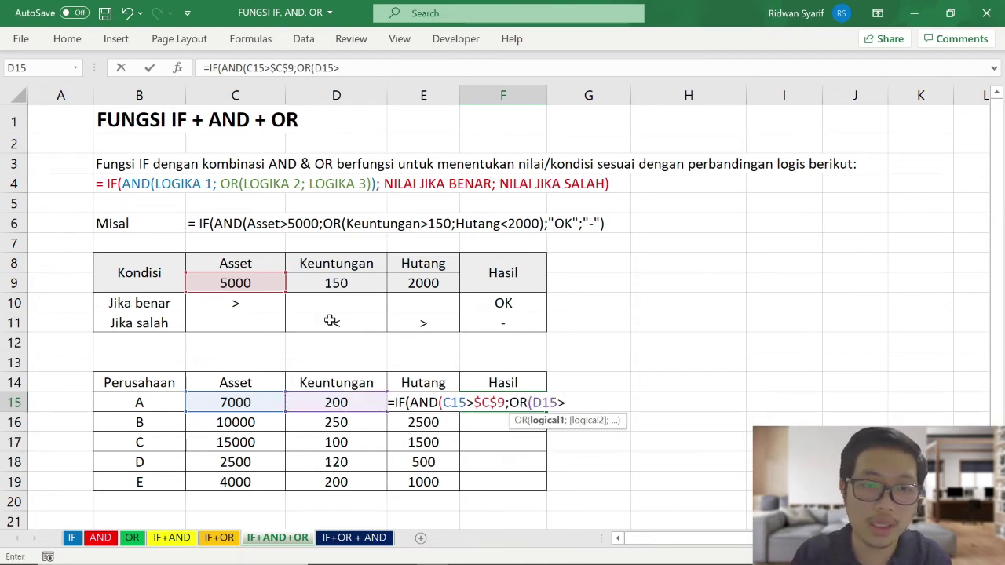
{"action": "left_click", "coordinate": [334, 285]}
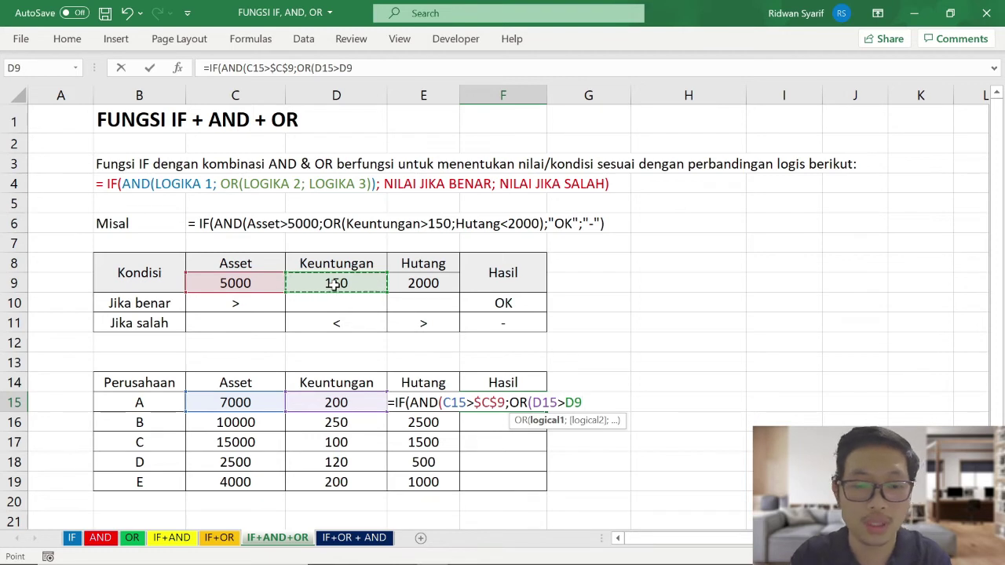
{"action": "key", "text": "F4"}
{"action": "type", "text": "$D$9;"}
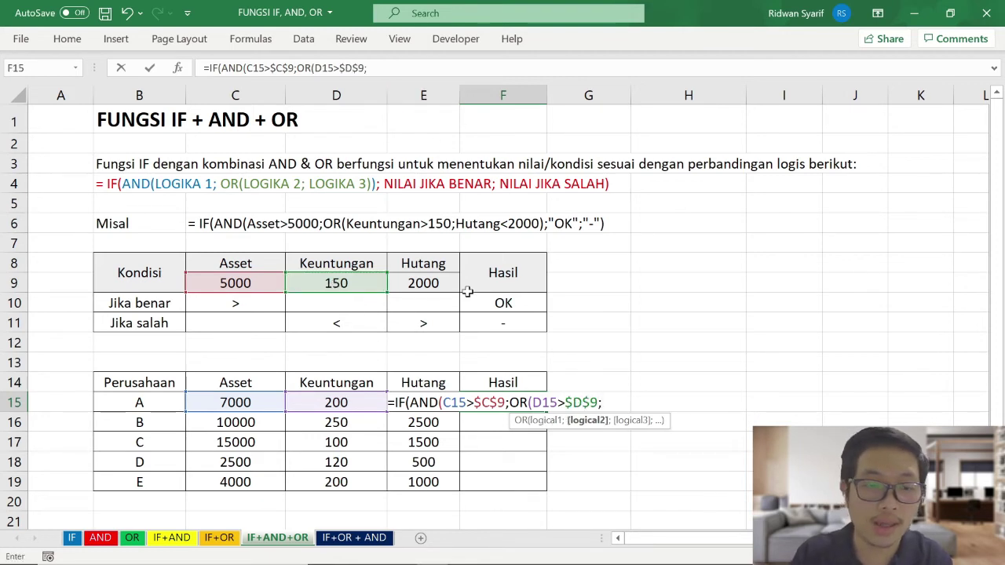
{"action": "type", "text": "E15<"}
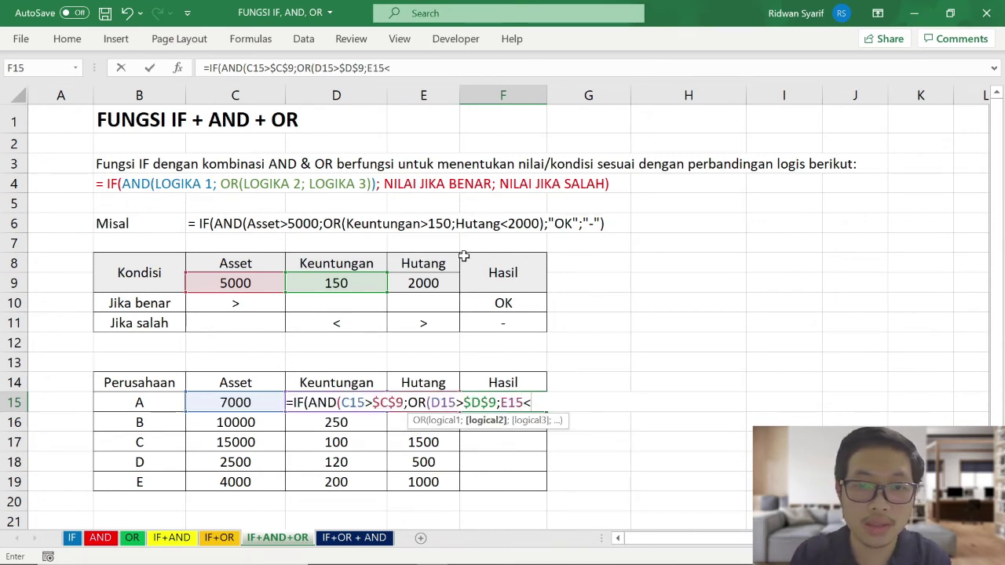
{"action": "left_click", "coordinate": [426, 281]}
{"action": "key", "text": "F4"}
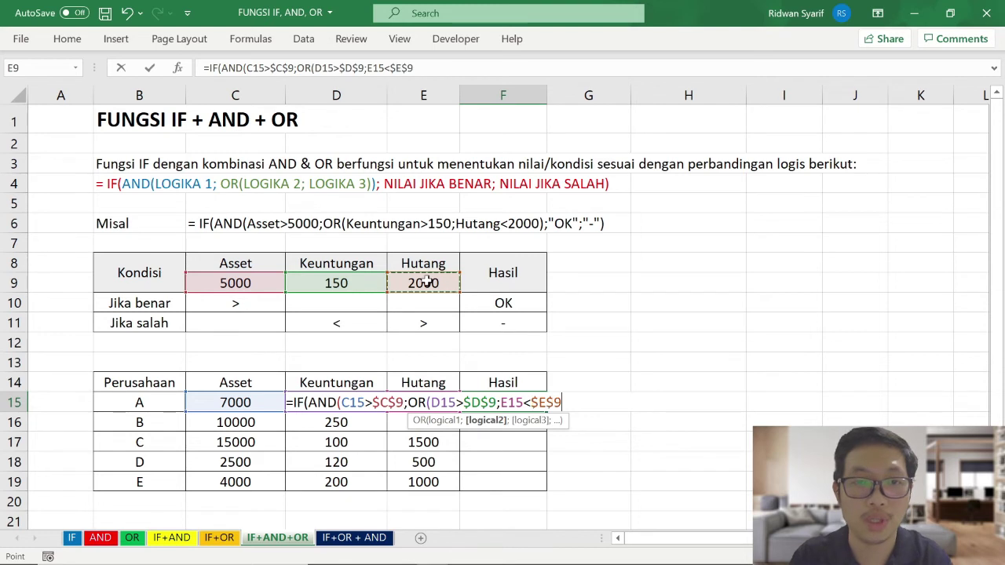
{"action": "type", "text": ")"}
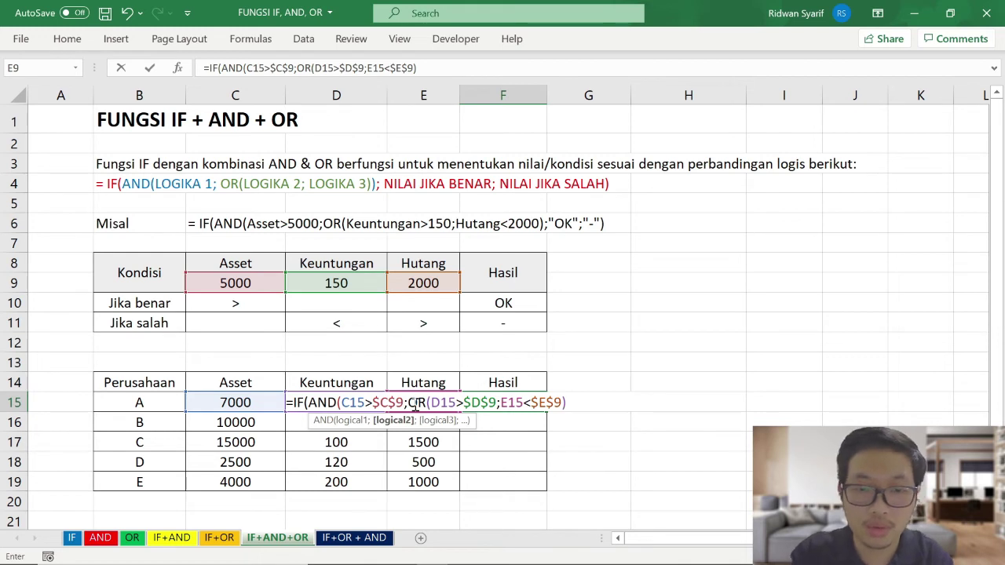
{"action": "type", "text": ")"}
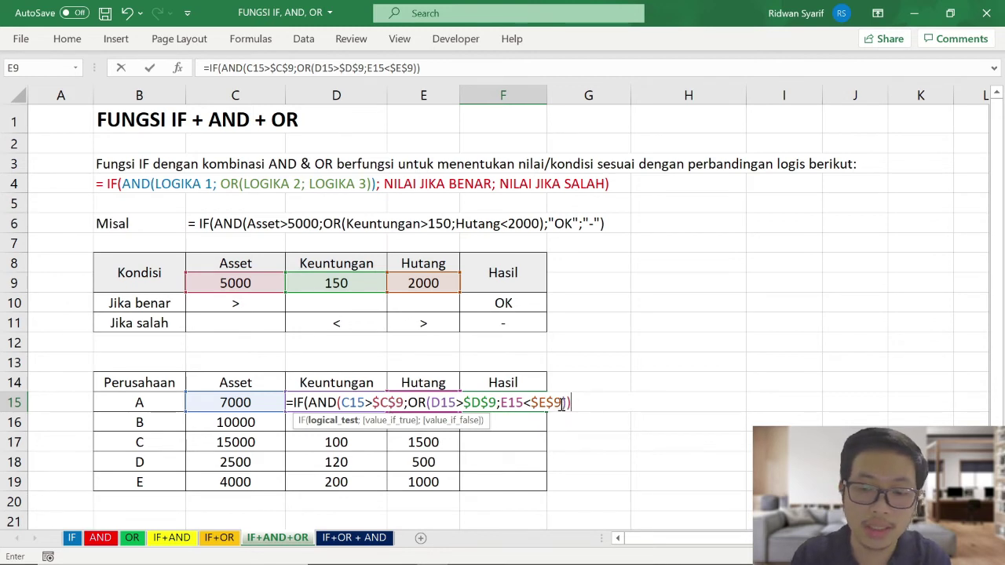
{"action": "type", "text": ";"}
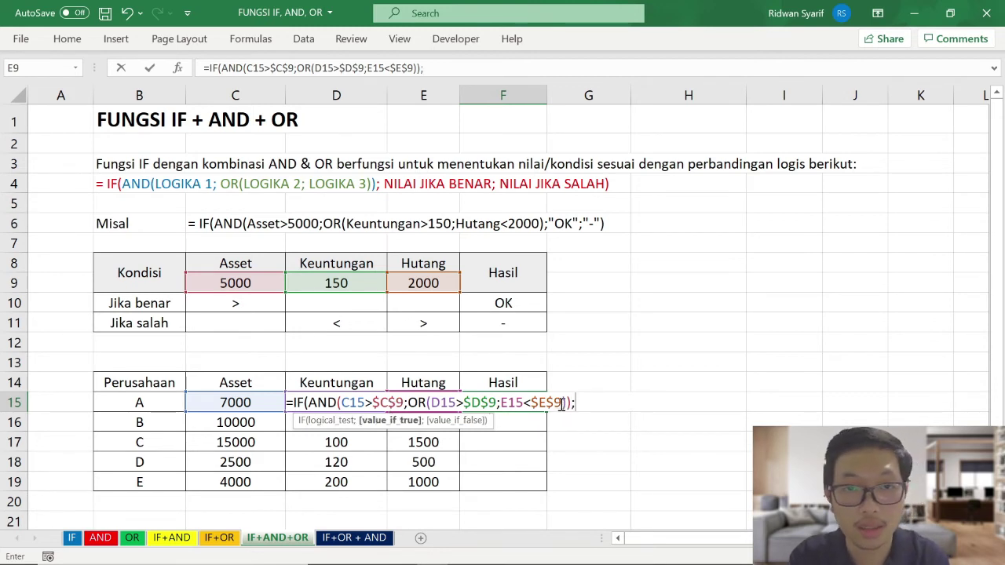
{"action": "type", "text": "\""}
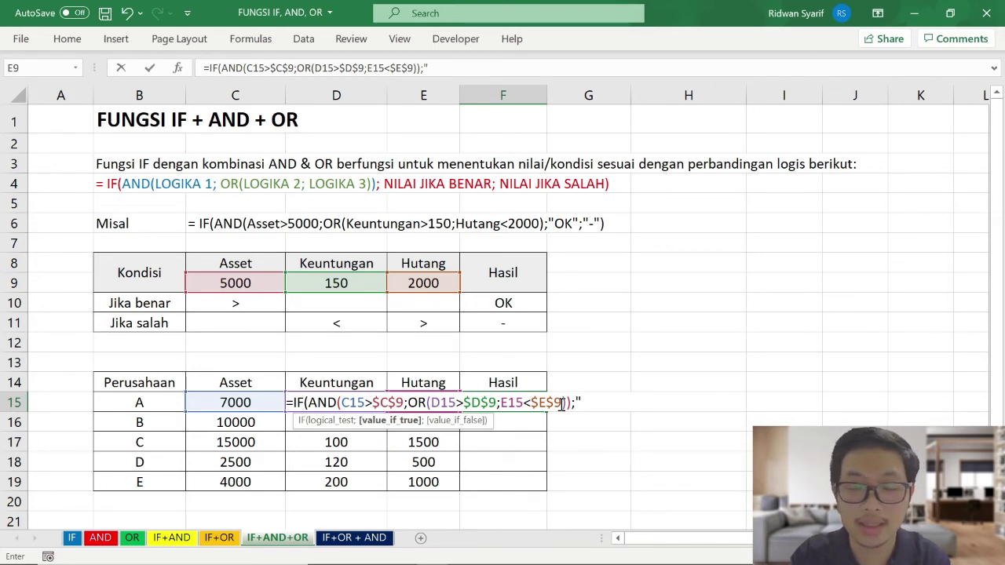
{"action": "type", "text": "OK\""}
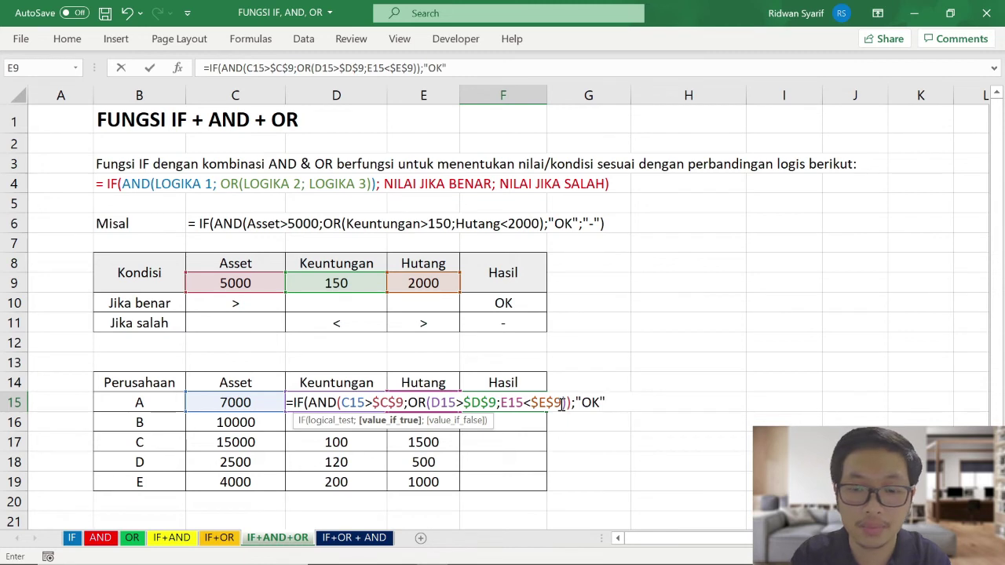
{"action": "type", "text": ";\"-"}
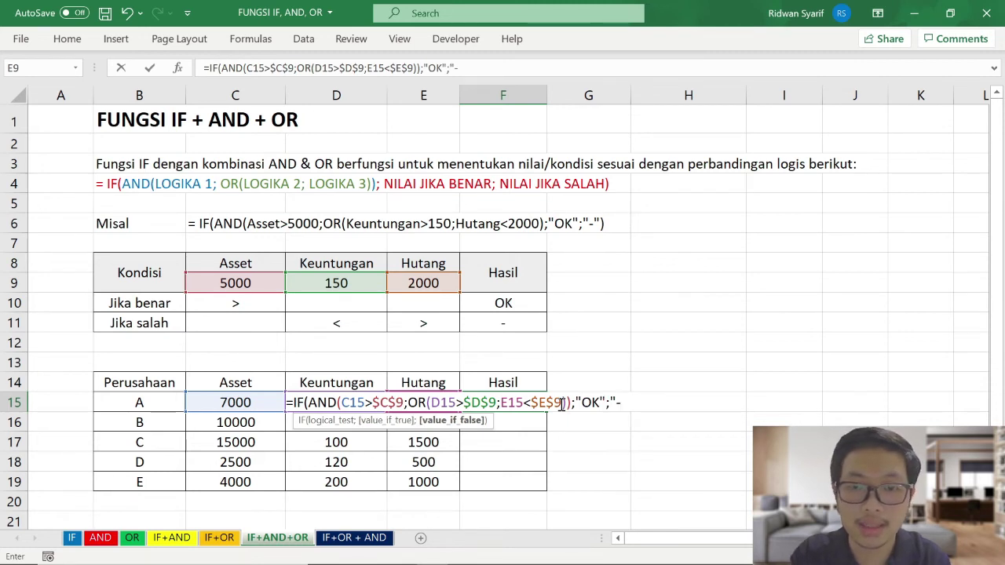
{"action": "type", "text": "\")"}
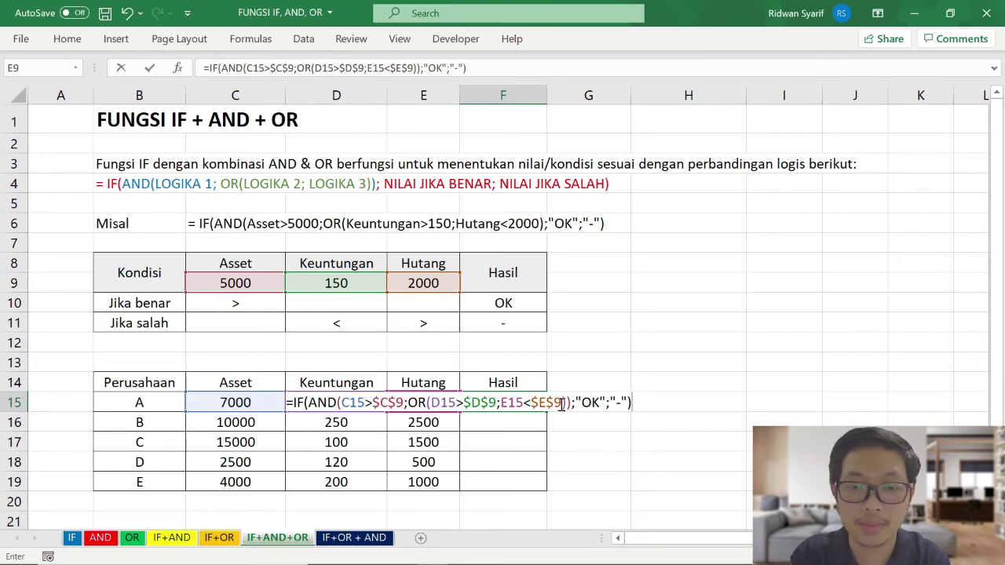
Commit company A's formula and fill it down from F15 to F19
{"action": "key", "text": "Return"}
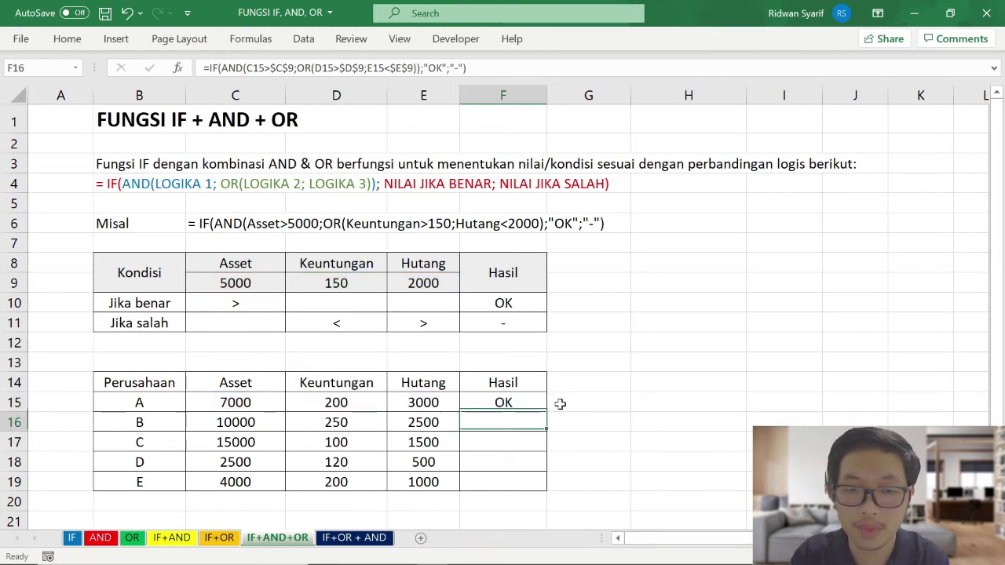
{"action": "left_click", "coordinate": [509, 396]}
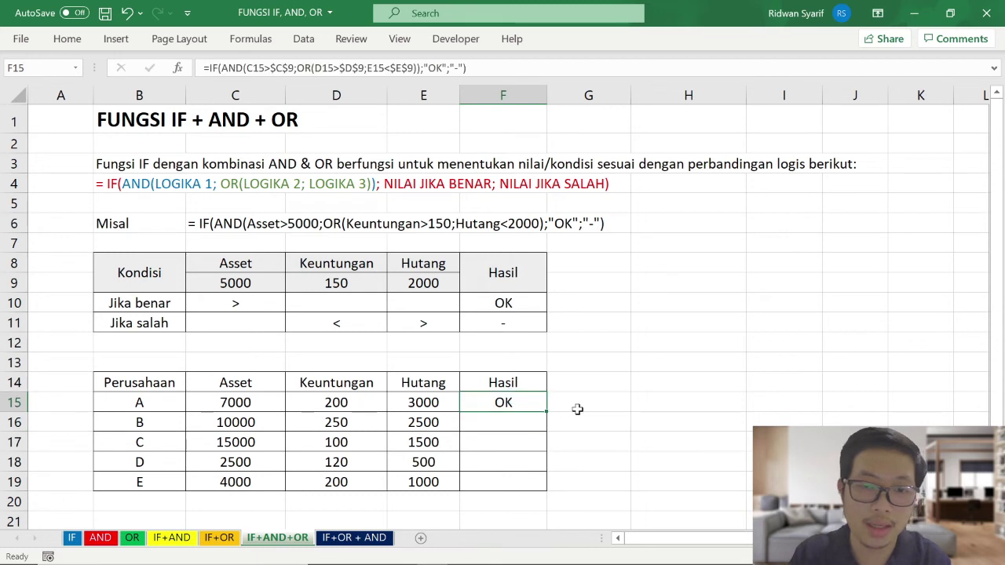
{"action": "left_click_drag", "start_coordinate": [548, 412], "coordinate": [549, 487]}
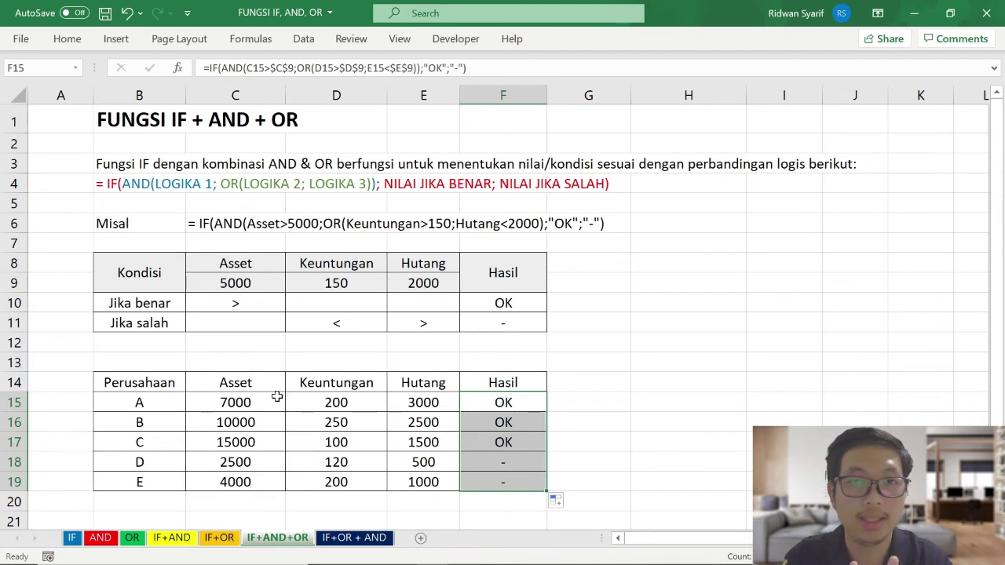
Check Asset, Keuntungan and Hasil values for companies B–E to explain their OK and - results
{"action": "left_click", "coordinate": [229, 447]}
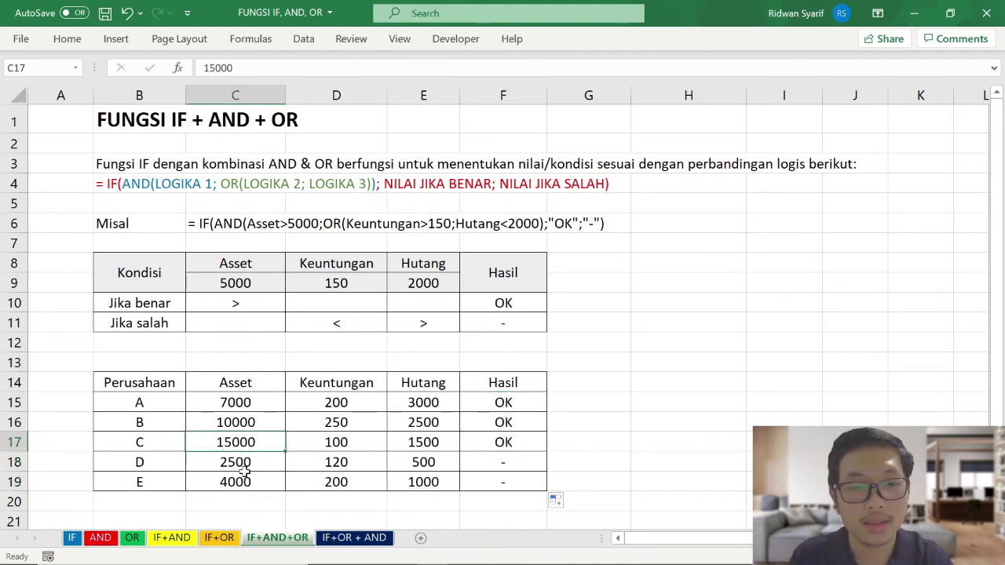
{"action": "left_click", "coordinate": [131, 462]}
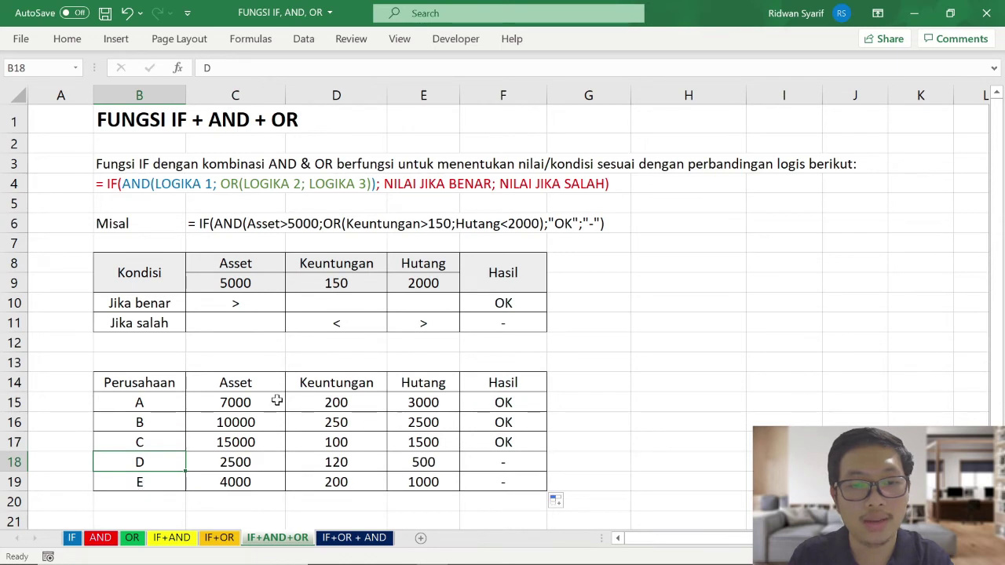
{"action": "left_click_drag", "start_coordinate": [218, 463], "coordinate": [220, 479]}
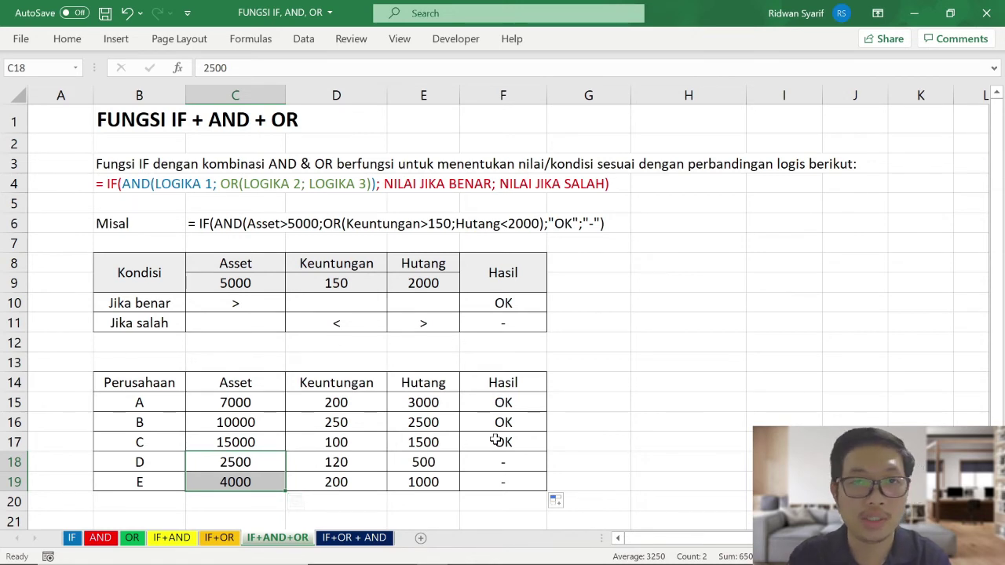
{"action": "left_click_drag", "start_coordinate": [505, 465], "coordinate": [509, 480]}
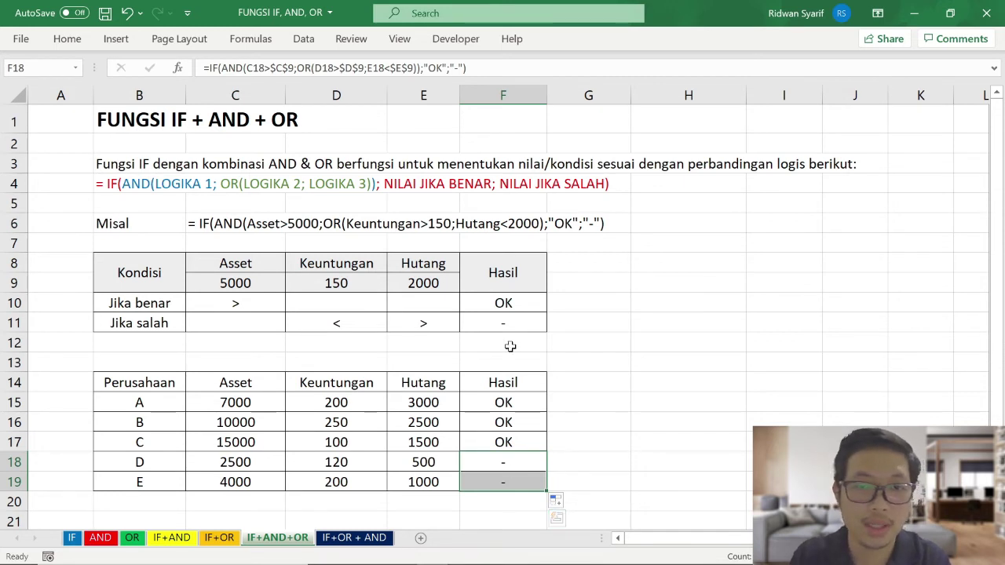
{"action": "left_click", "coordinate": [340, 443]}
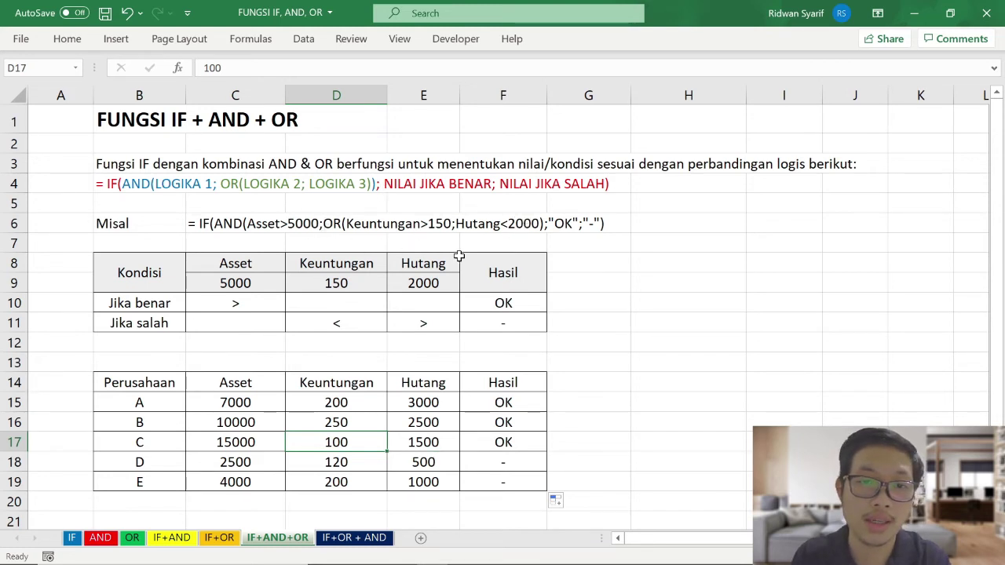
{"action": "left_click", "coordinate": [223, 445]}
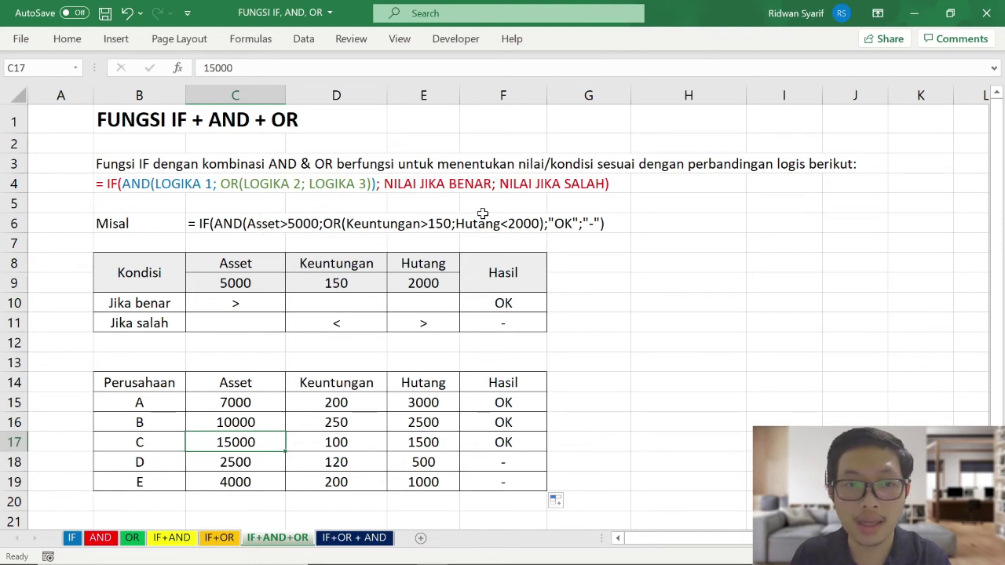
{"action": "left_click", "coordinate": [519, 443]}
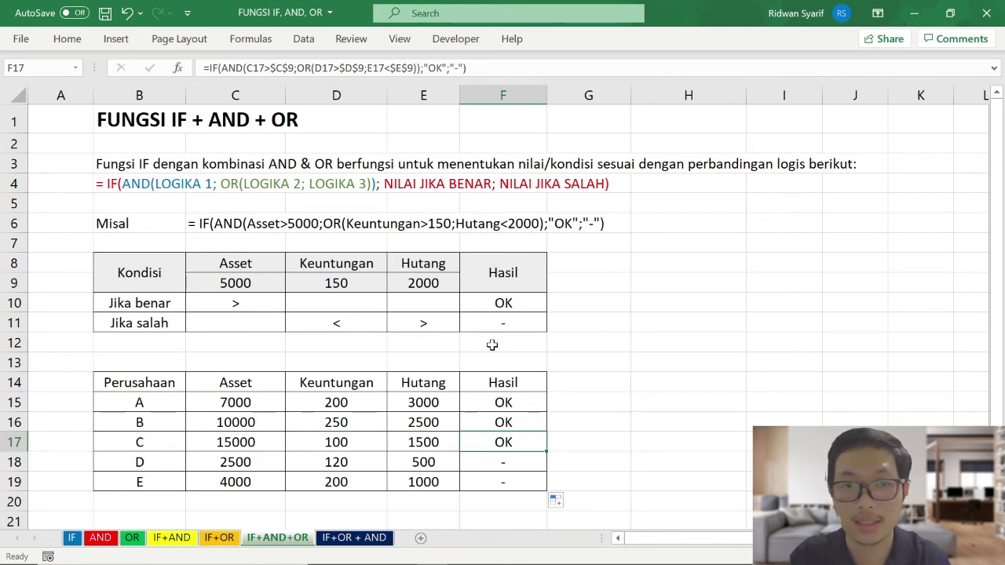
{"action": "left_click", "coordinate": [625, 414]}
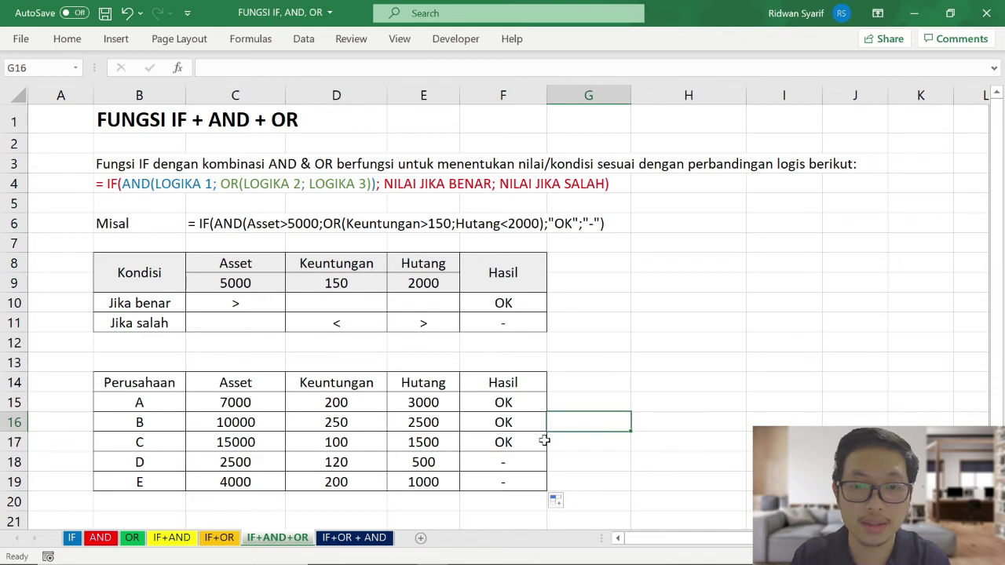
{"action": "left_click", "coordinate": [607, 437]}
{"action": "left_click", "coordinate": [599, 418]}
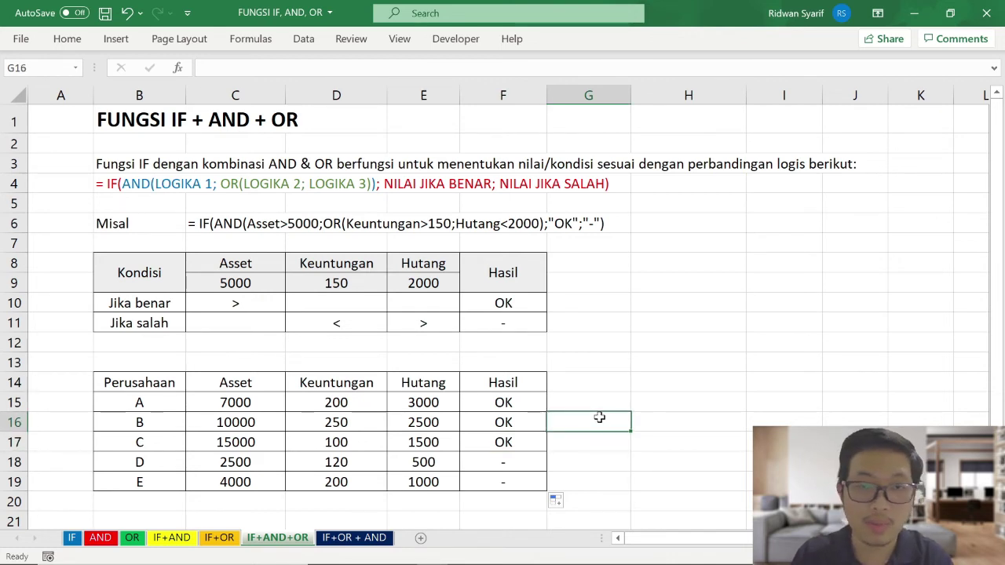
{"action": "left_click", "coordinate": [520, 423]}
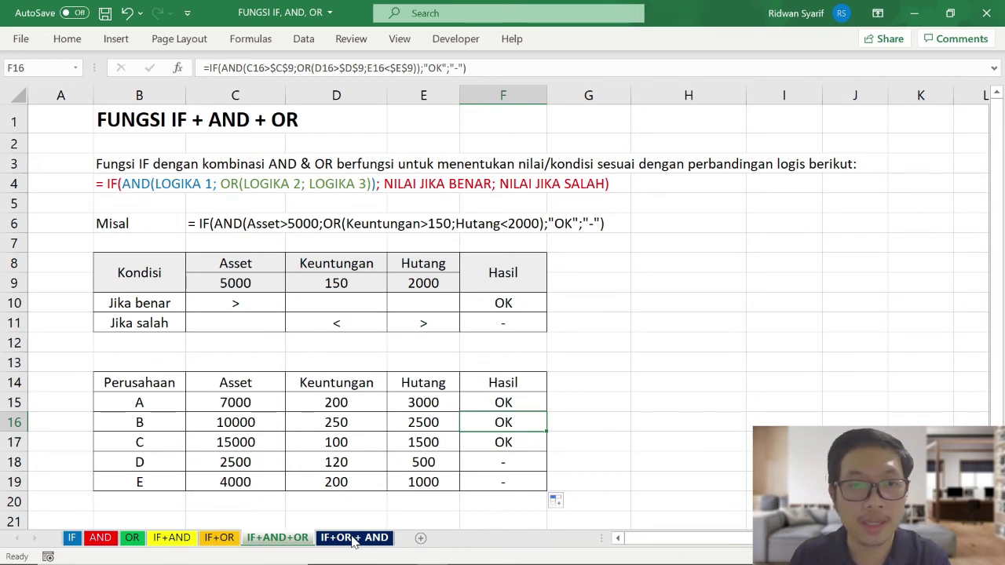
Open the IF+OR + AND sheet and review its general syntax and Jika salah conditions
{"action": "left_click", "coordinate": [353, 539]}
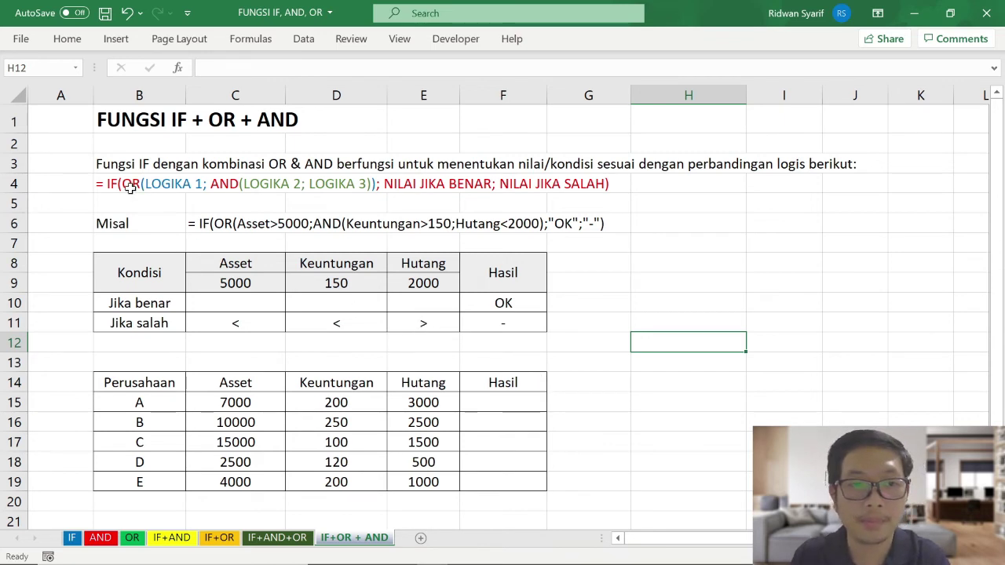
{"action": "left_click", "coordinate": [258, 187]}
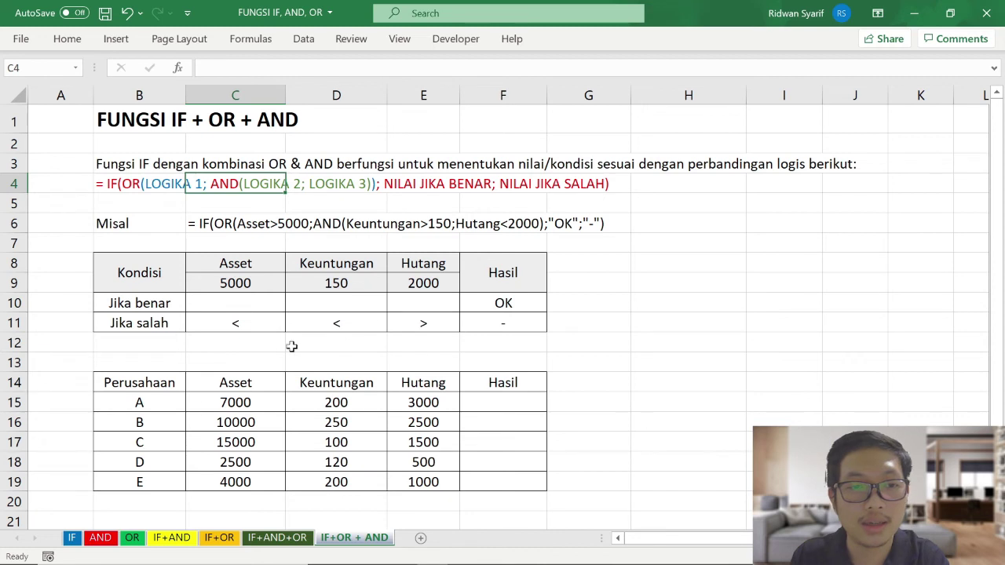
{"action": "left_click", "coordinate": [592, 268]}
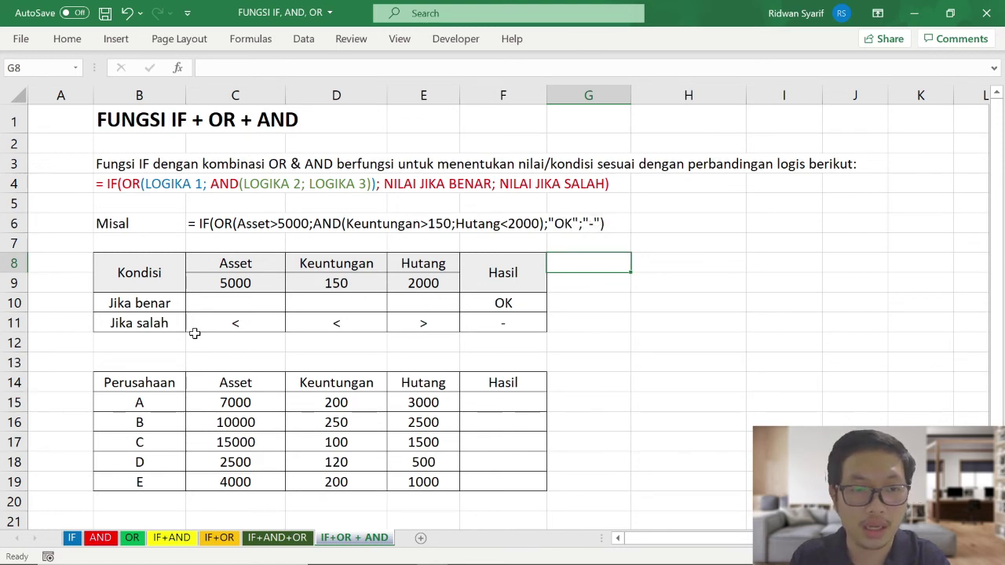
{"action": "left_click_drag", "start_coordinate": [172, 323], "coordinate": [255, 324]}
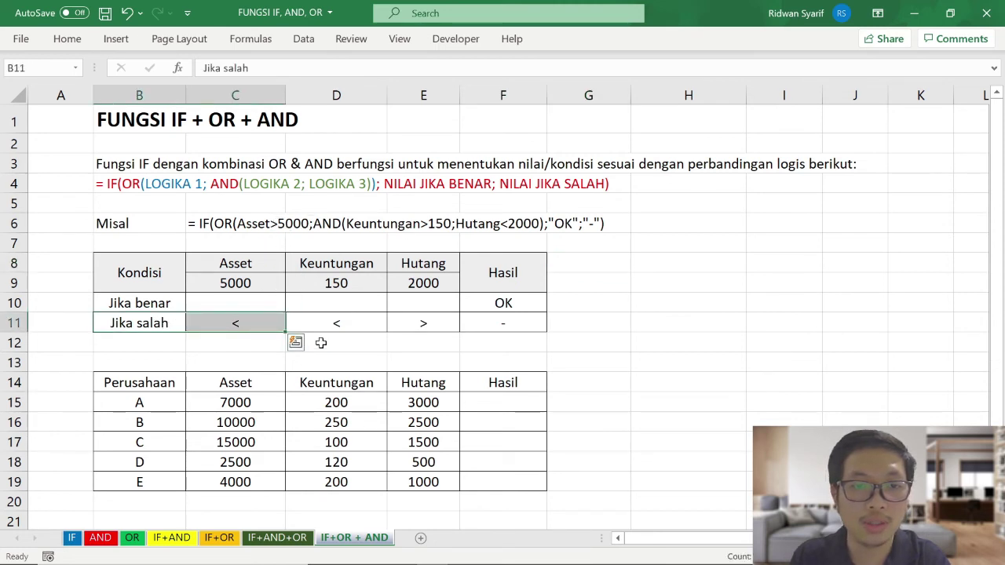
{"action": "left_click", "coordinate": [314, 323]}
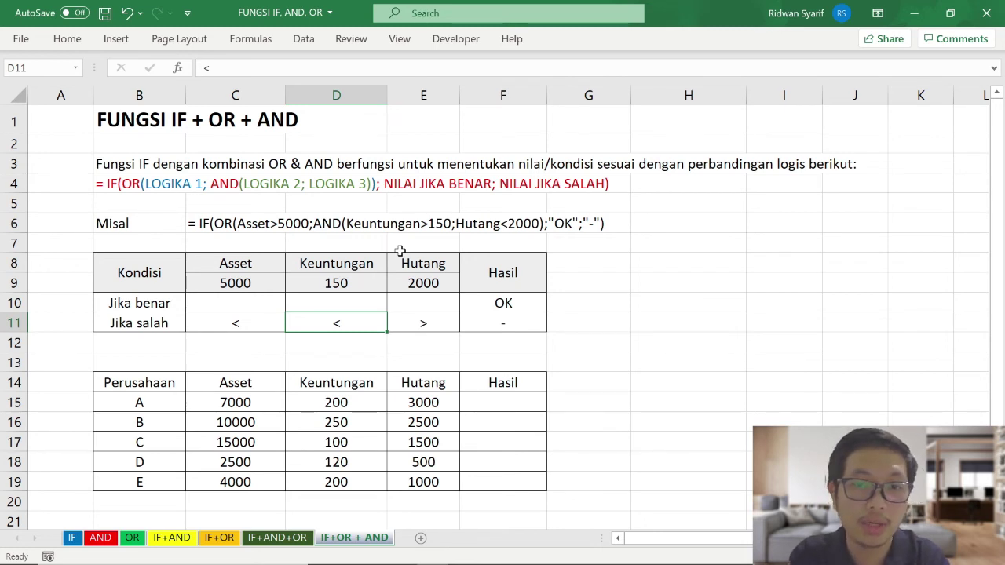
{"action": "left_click", "coordinate": [501, 322]}
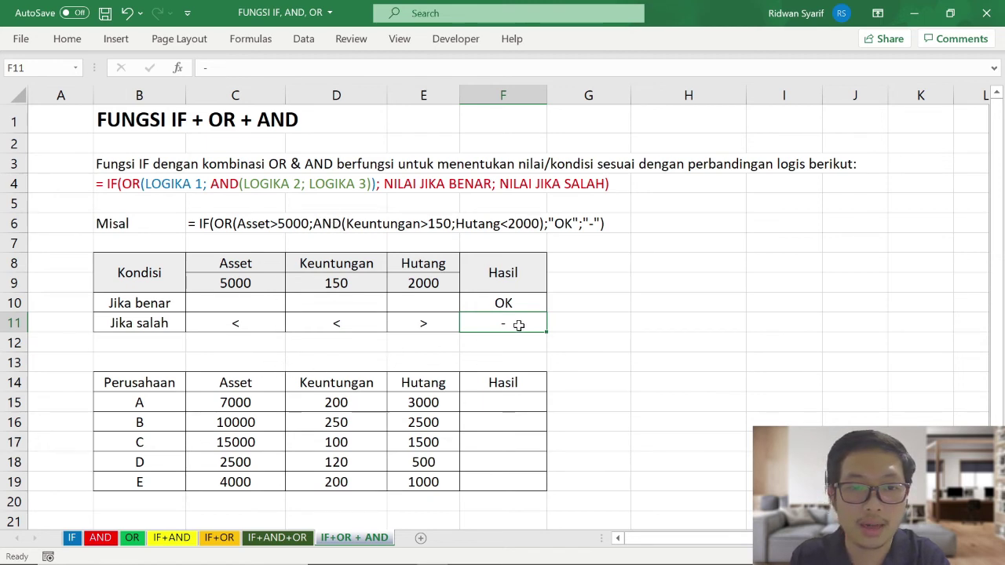
In F15, start =IF(OR(C15>$C$9 to test company A's Asset against 5000
{"action": "left_click", "coordinate": [521, 403]}
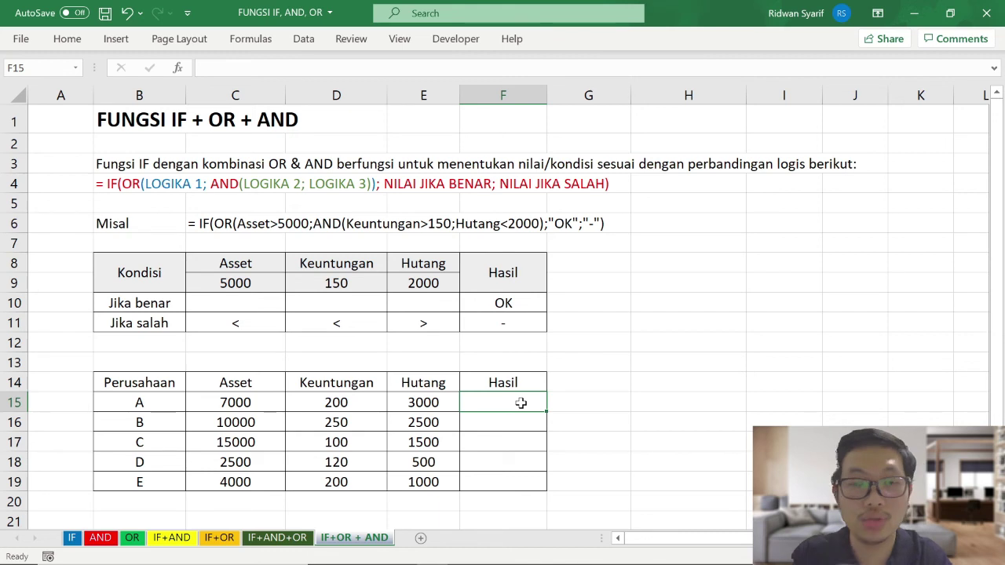
{"action": "type", "text": "=IF"}
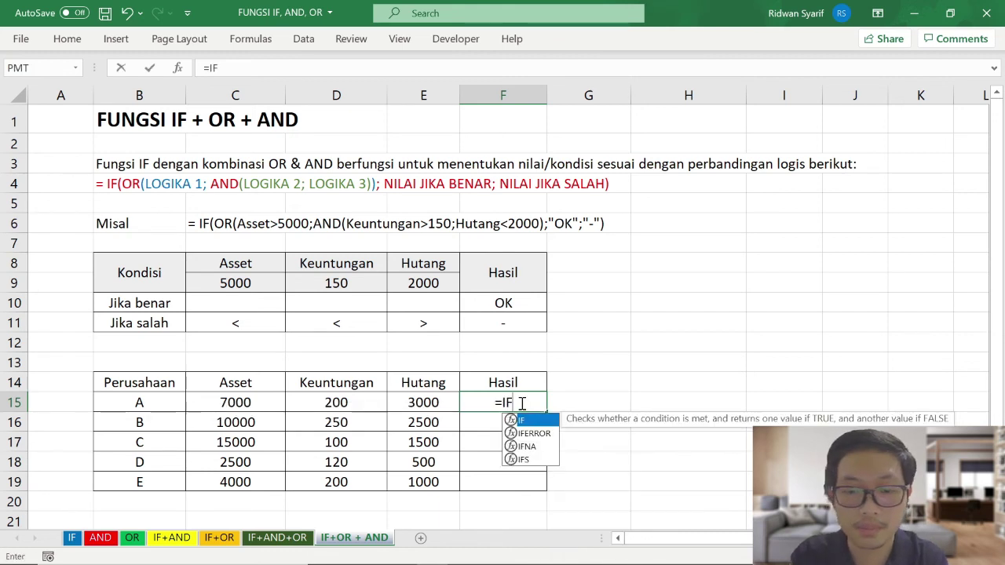
{"action": "type", "text": "("}
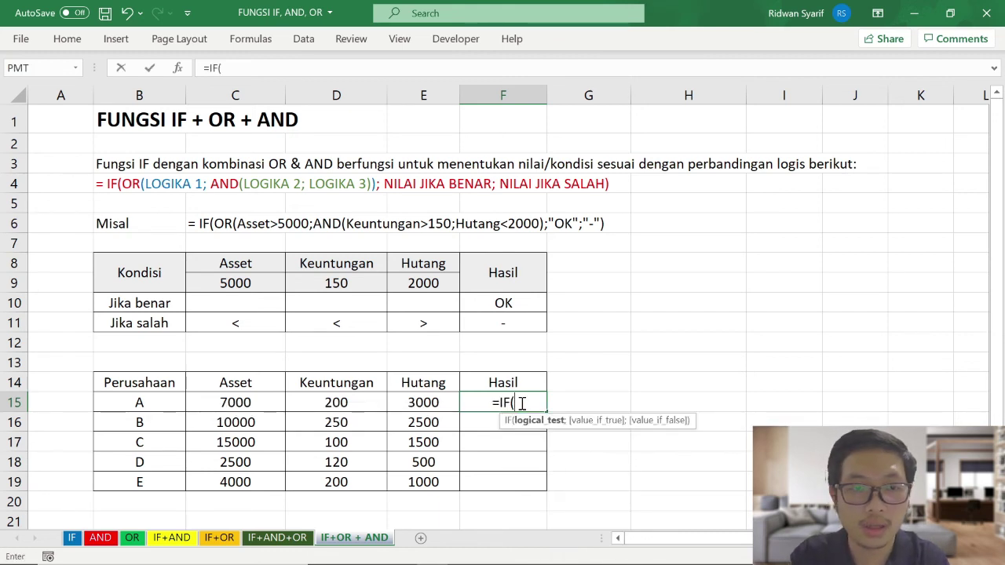
{"action": "type", "text": "OR("}
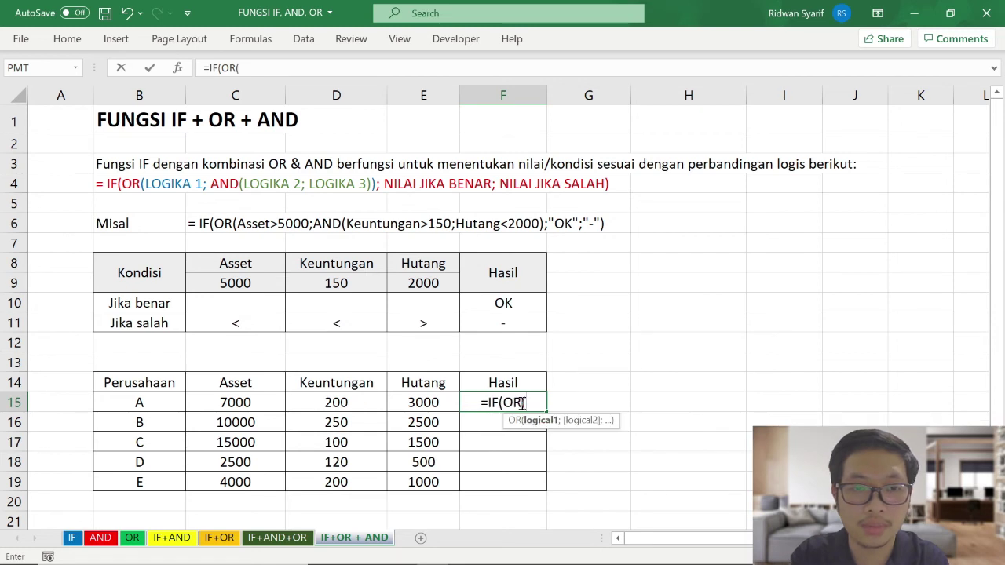
{"action": "left_click", "coordinate": [243, 402]}
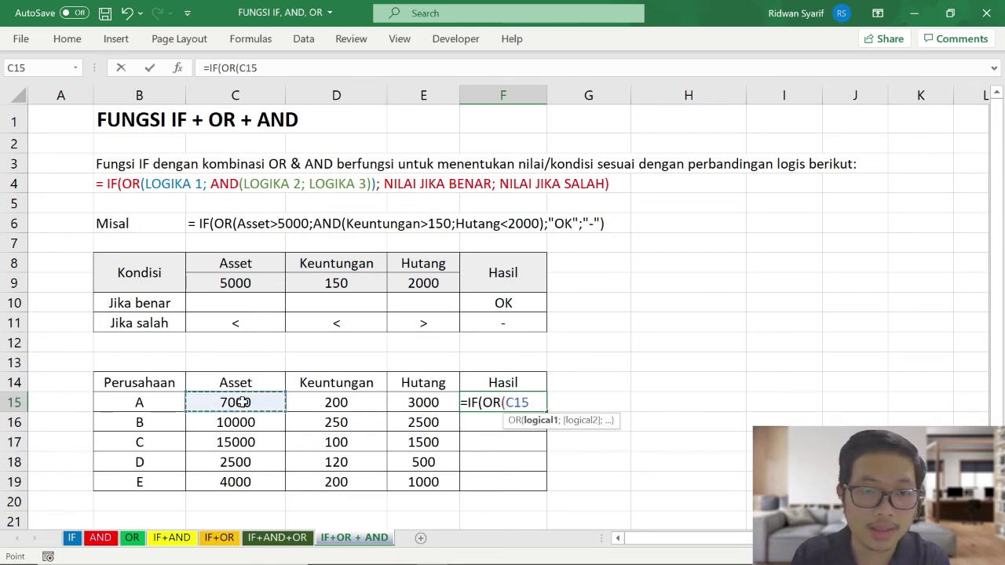
{"action": "type", "text": ">"}
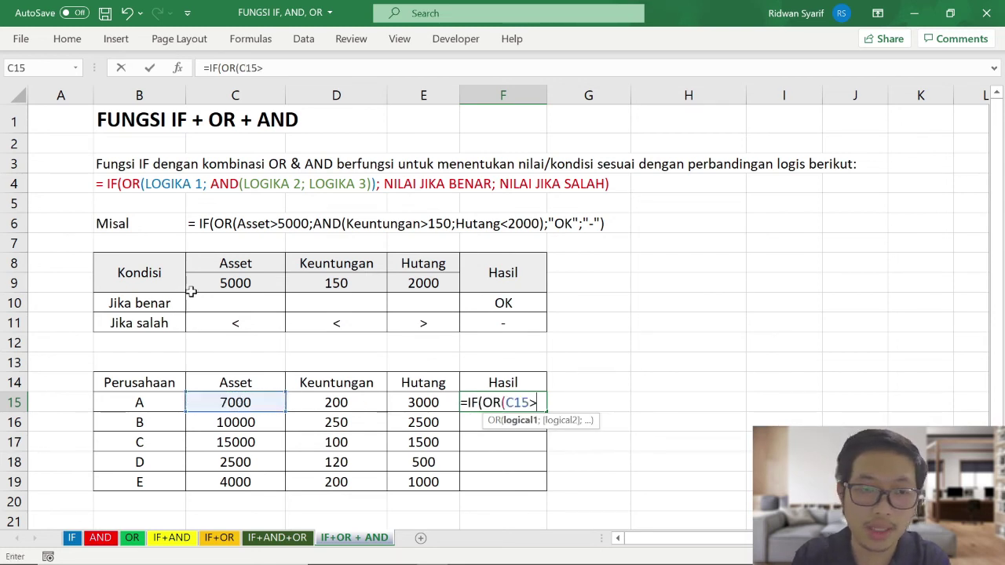
{"action": "left_click", "coordinate": [202, 284]}
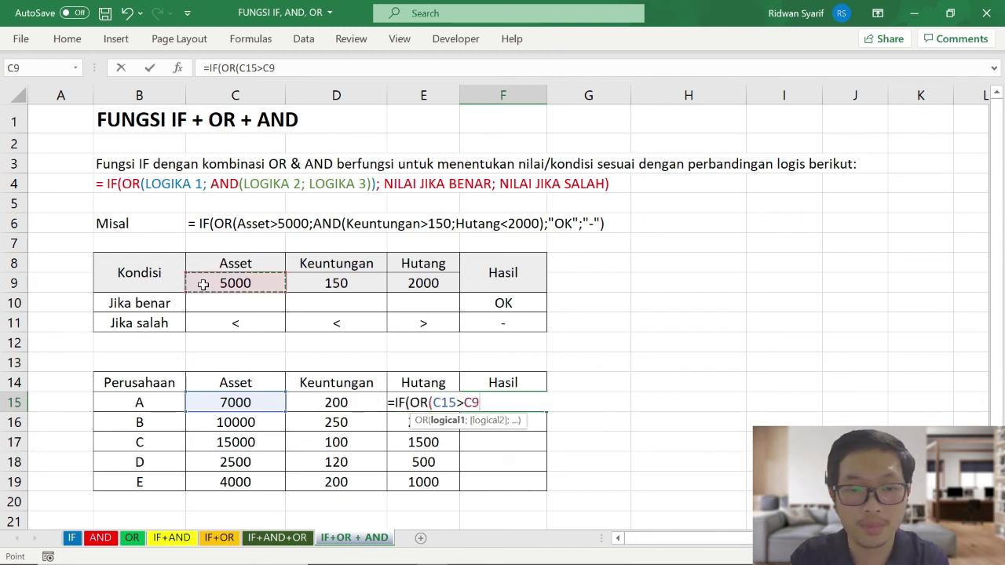
{"action": "key", "text": "F4"}
Add AND(D15>$D$9;E15<$E$9) with "OK"/"-" results and commit the formula
{"action": "type", "text": "$C$9;"}
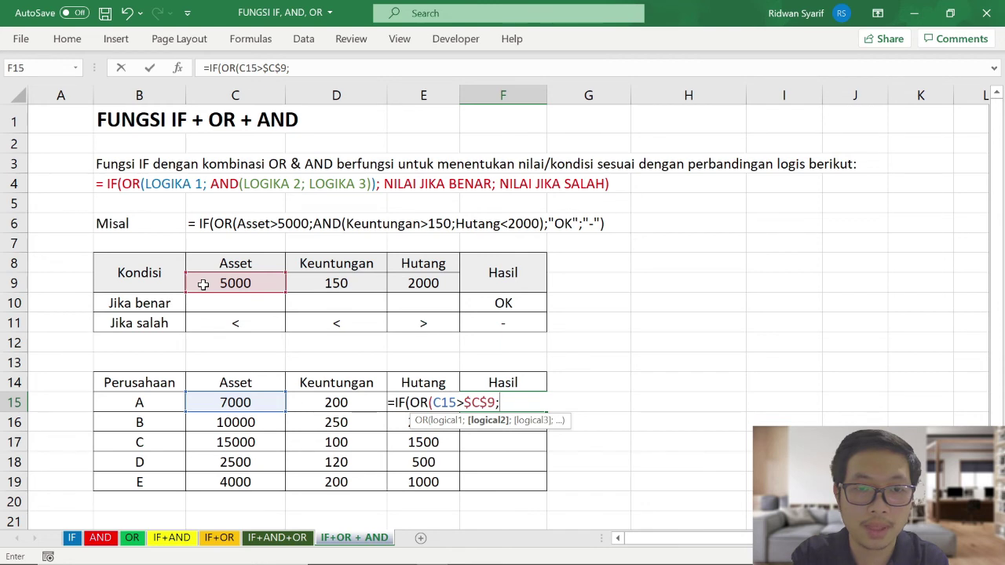
{"action": "type", "text": "AND"}
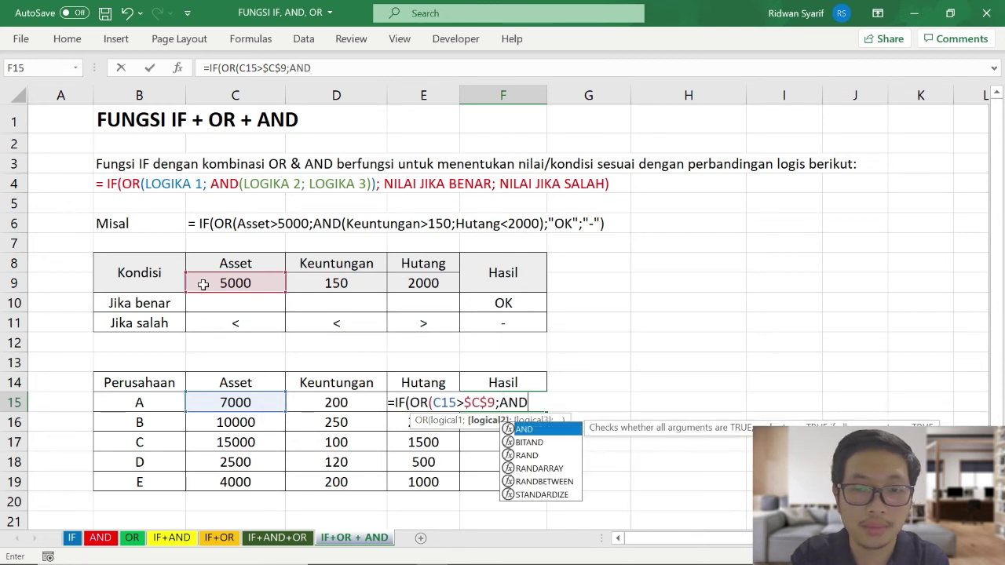
{"action": "type", "text": "("}
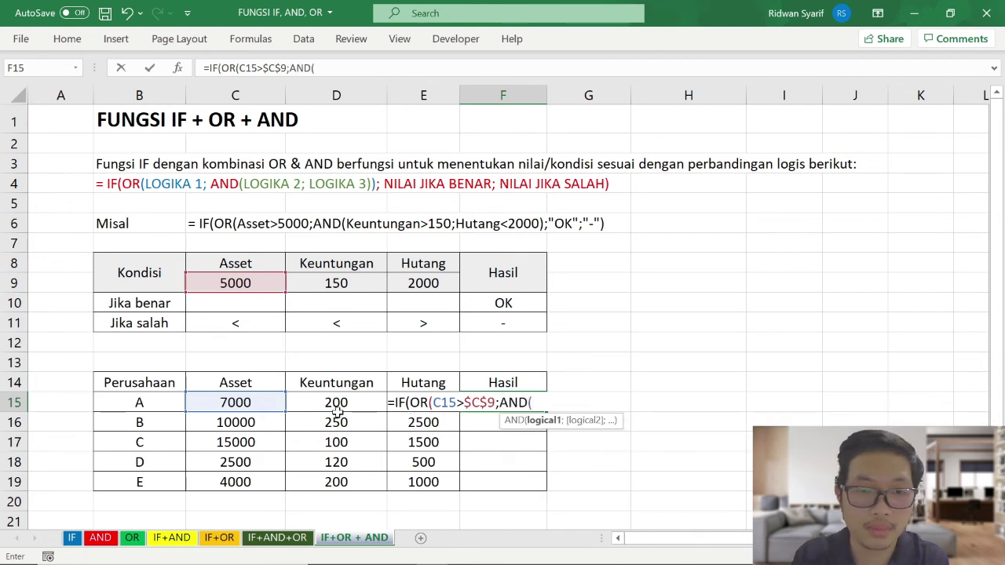
{"action": "left_click", "coordinate": [344, 405]}
{"action": "type", "text": ">"}
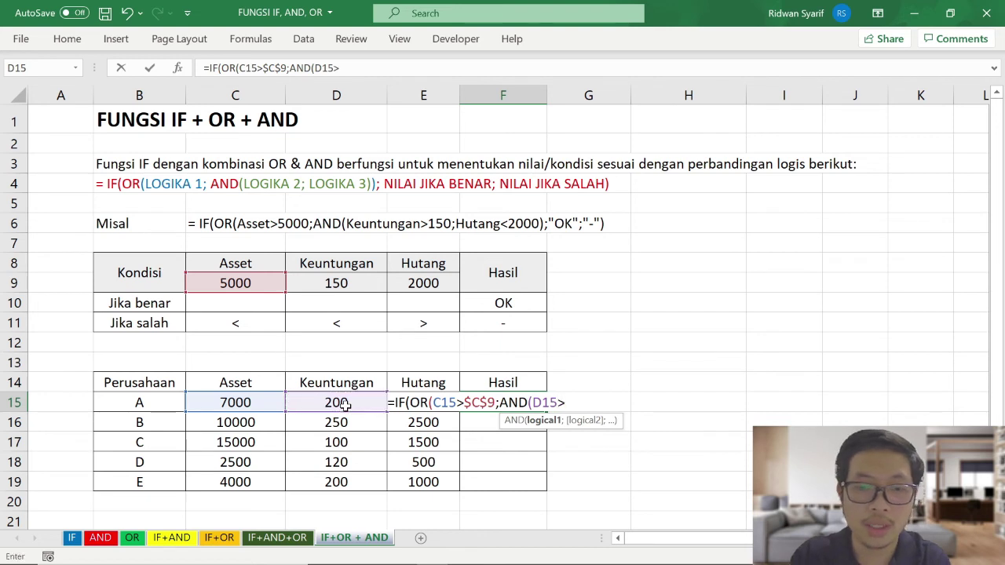
{"action": "left_click", "coordinate": [339, 279]}
{"action": "key", "text": "F4"}
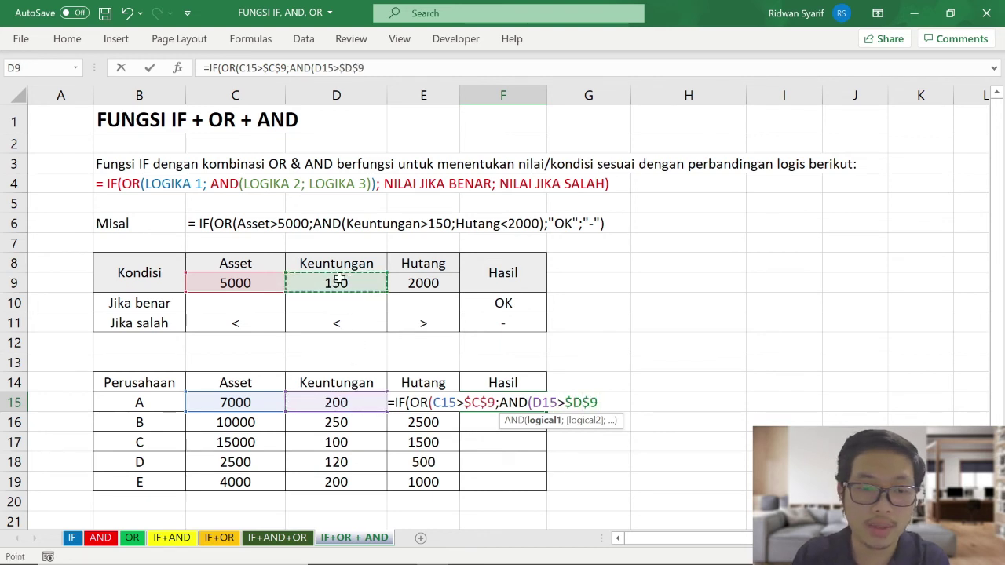
{"action": "type", "text": ";"}
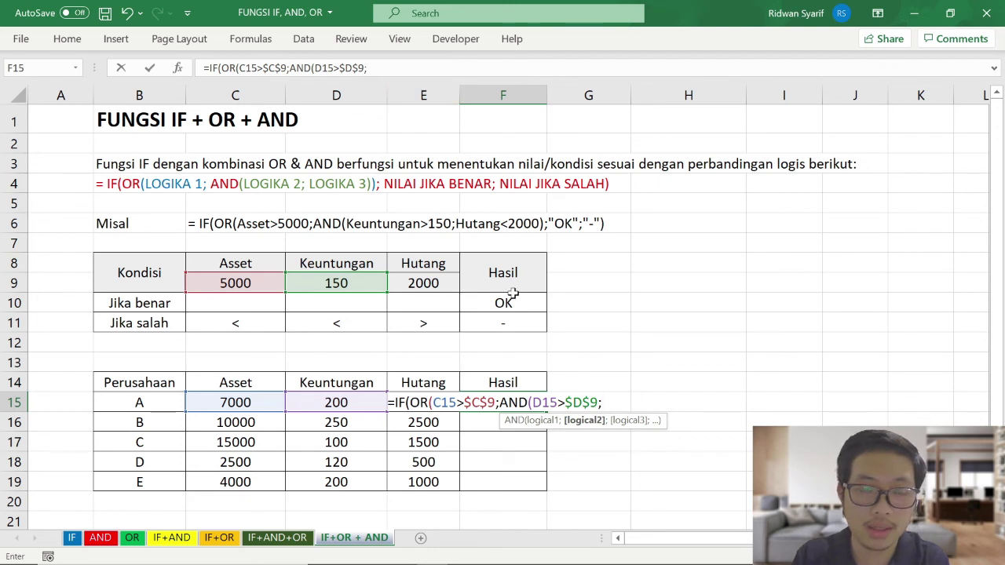
{"action": "type", "text": "E15"}
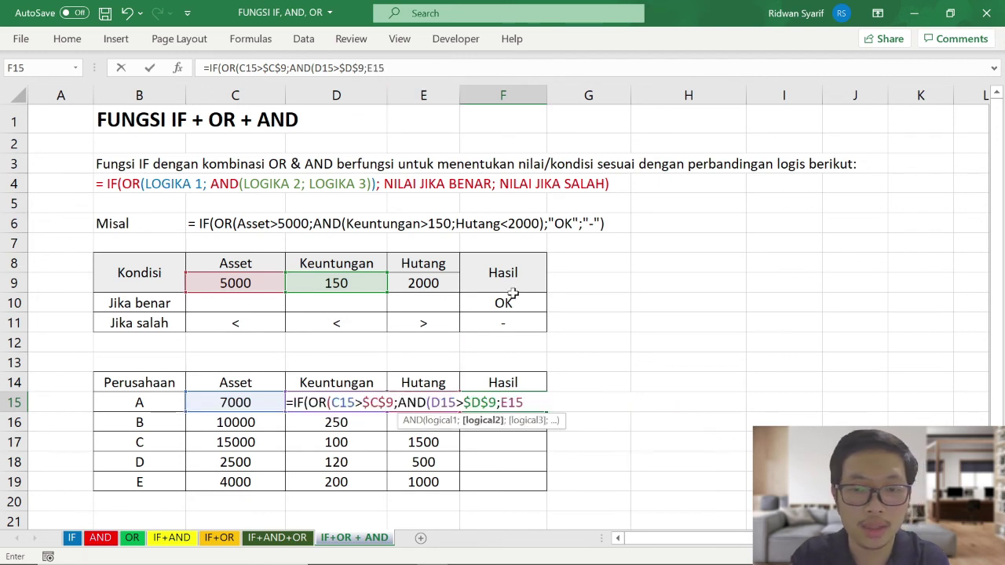
{"action": "type", "text": "<"}
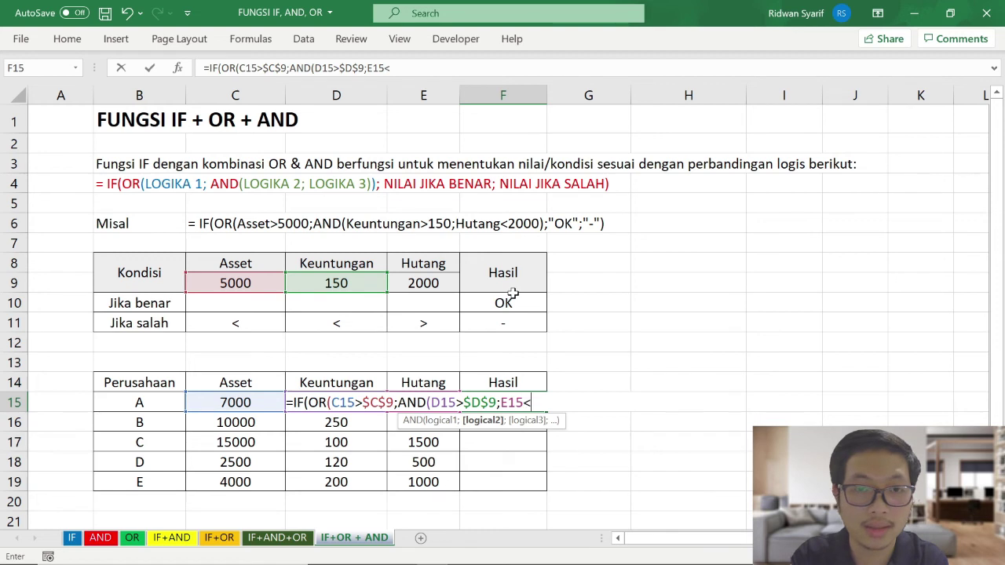
{"action": "left_click", "coordinate": [440, 286]}
{"action": "key", "text": "F4"}
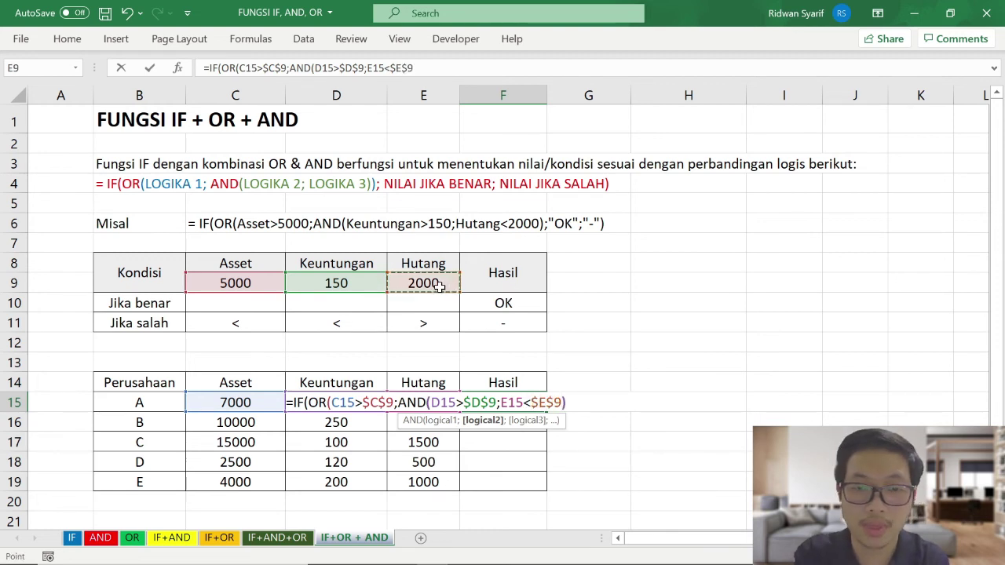
{"action": "type", "text": ")"}
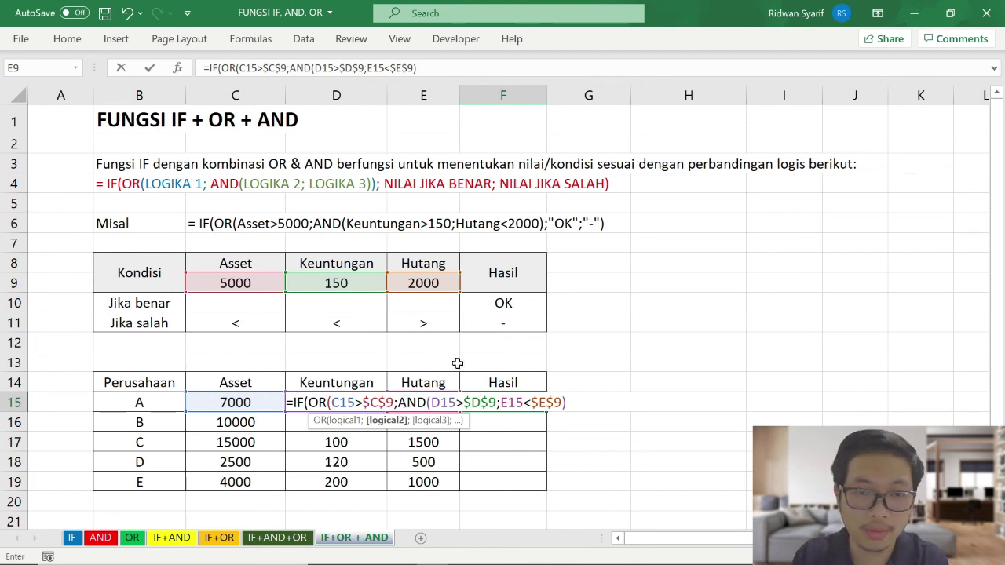
{"action": "type", "text": ")"}
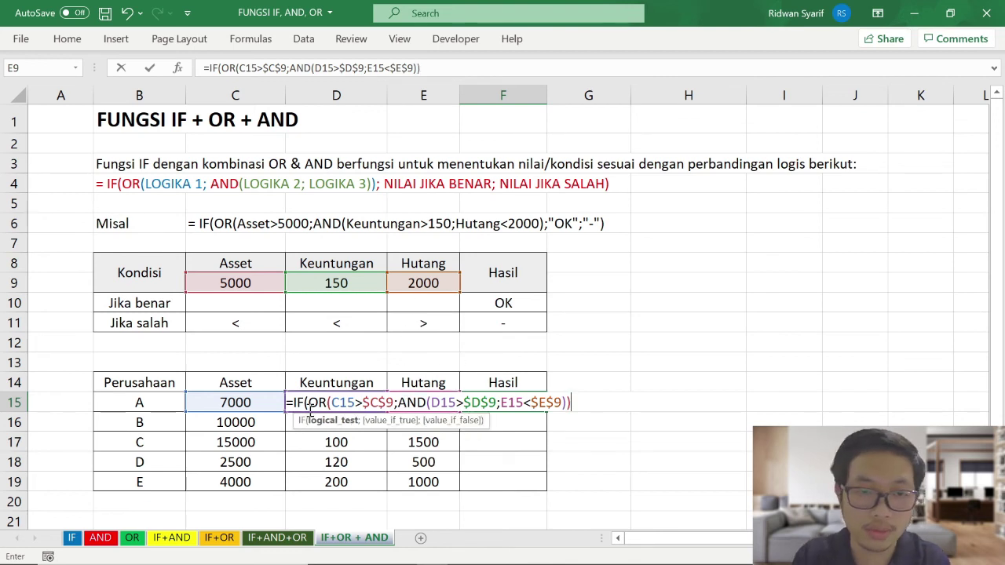
{"action": "type", "text": ";"}
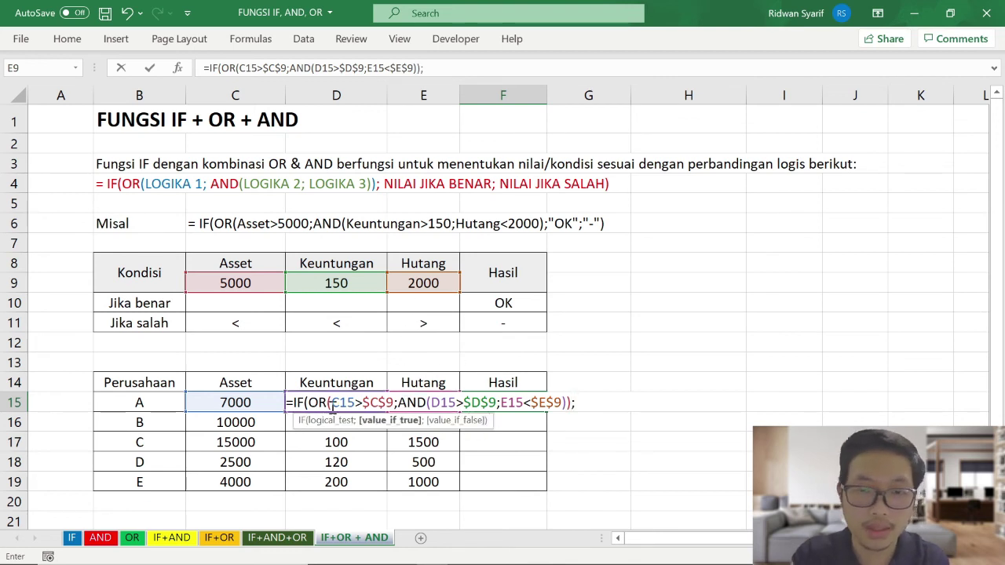
{"action": "type", "text": "\"OK"}
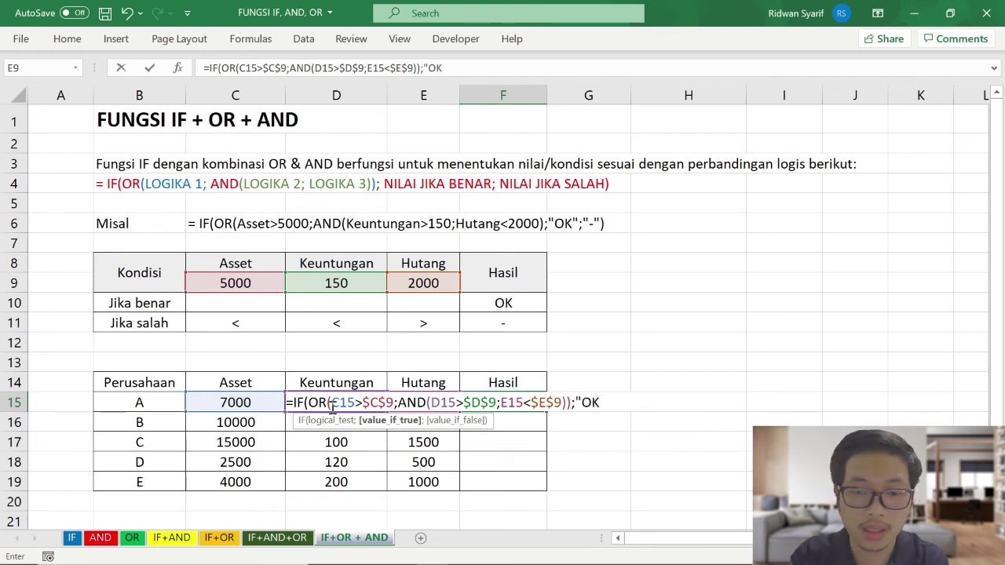
{"action": "type", "text": "\";"}
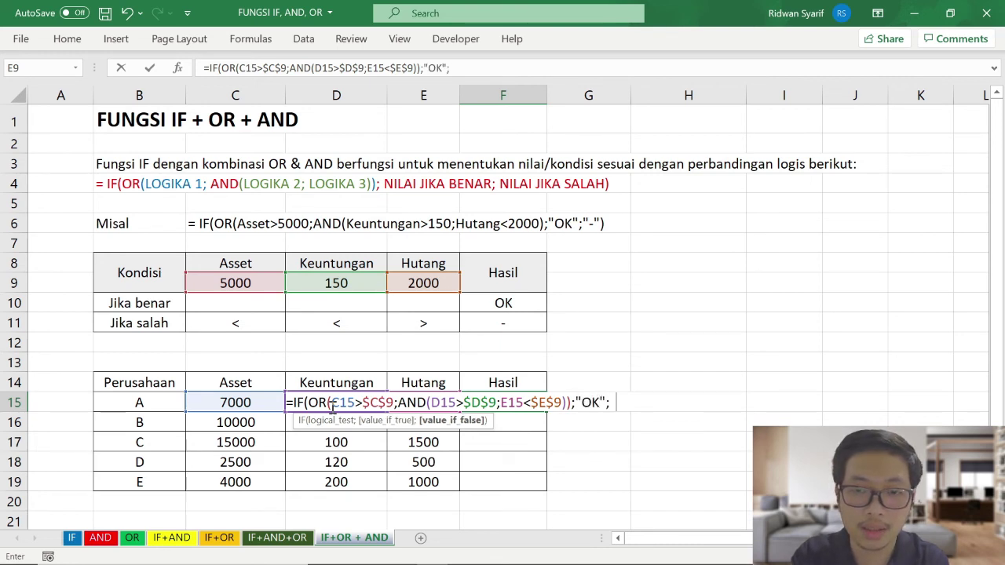
{"action": "type", "text": "\"-\""}
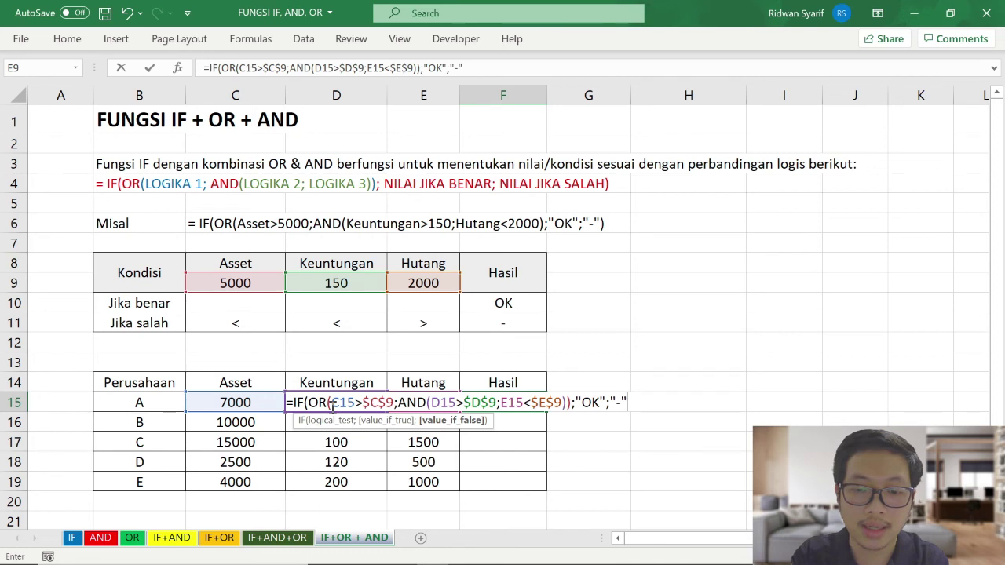
{"action": "type", "text": ")"}
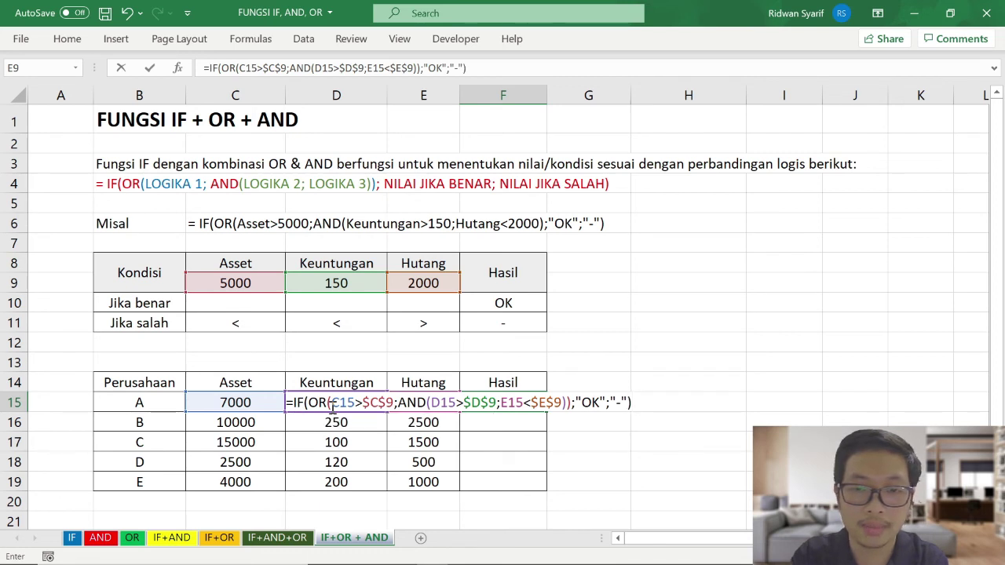
{"action": "key", "text": "Return"}
Copy F15's formula down to F19, then highlight company D's row showing -
{"action": "left_click", "coordinate": [481, 407]}
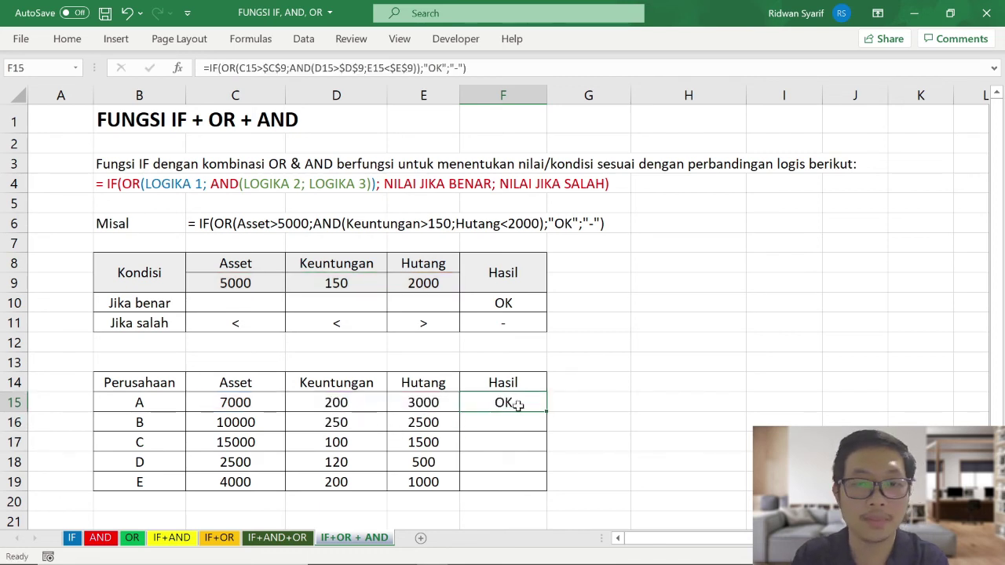
{"action": "left_click_drag", "start_coordinate": [547, 410], "coordinate": [548, 486]}
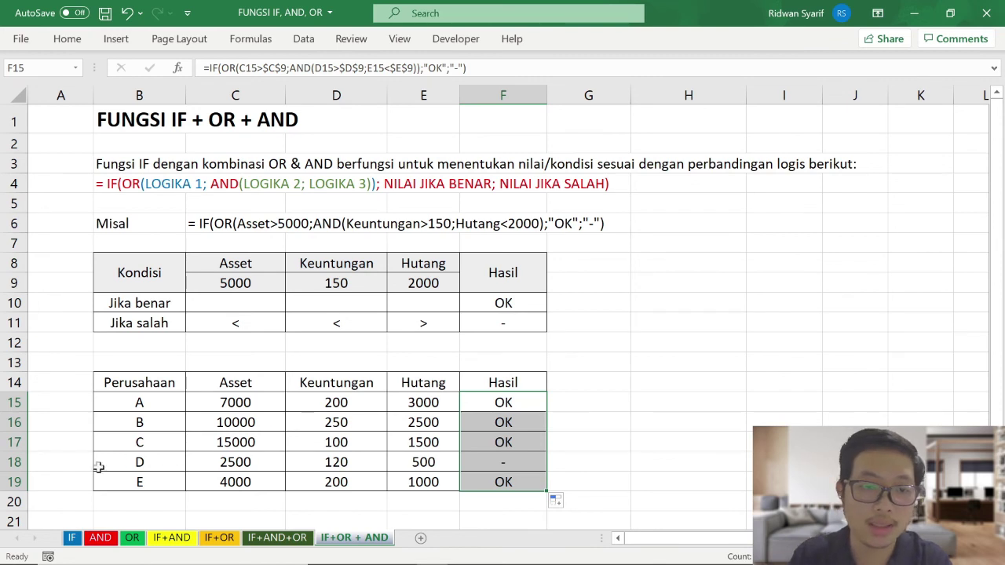
{"action": "left_click", "coordinate": [15, 462]}
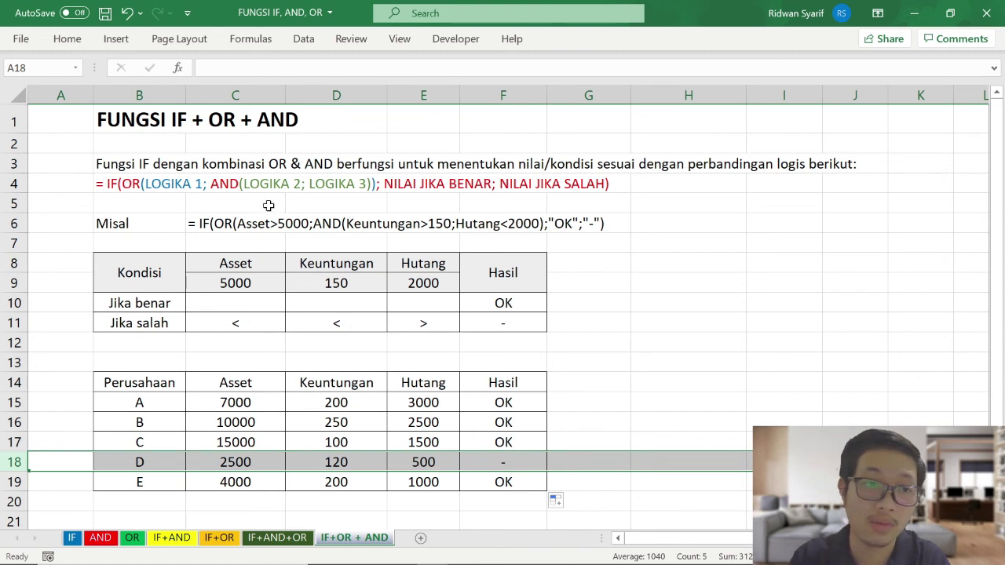
{"action": "left_click", "coordinate": [506, 469]}
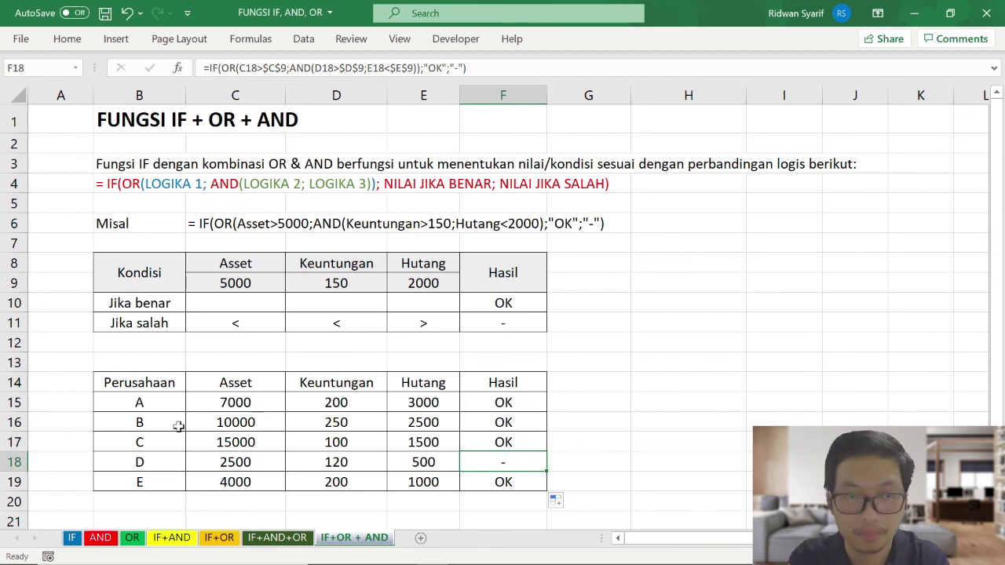
{"action": "left_click", "coordinate": [238, 484]}
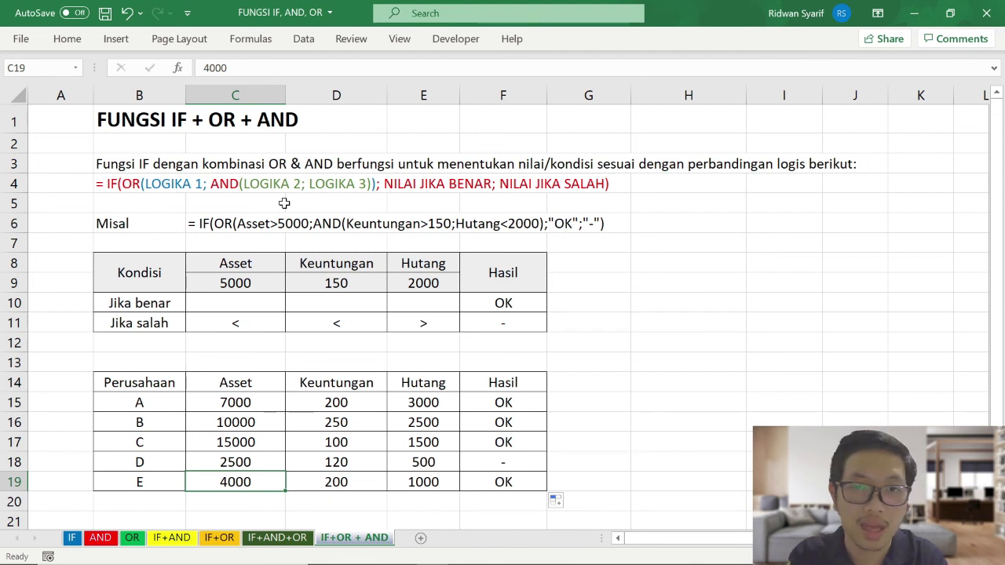
{"action": "left_click", "coordinate": [688, 323]}
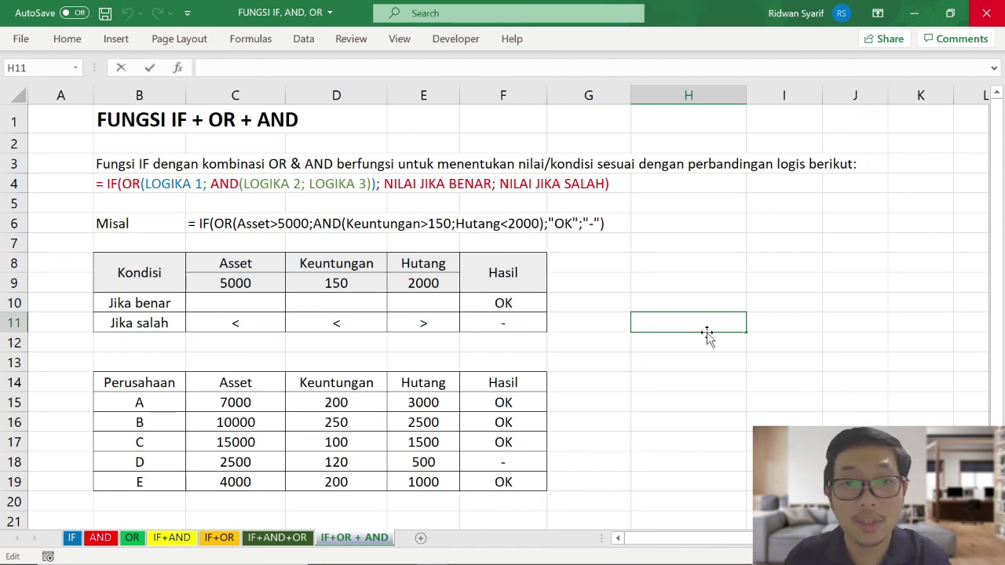
{"action": "key", "text": "F2"}
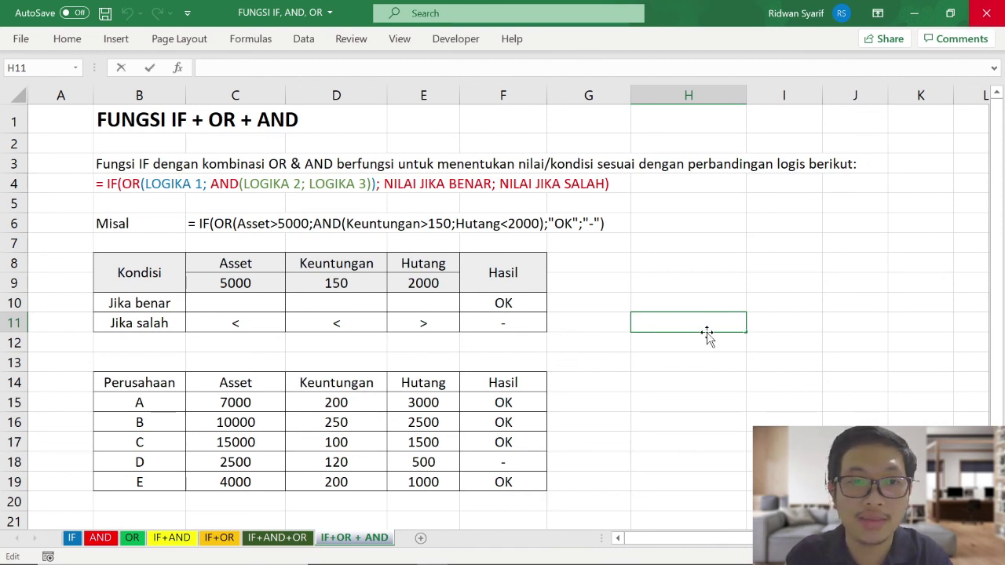